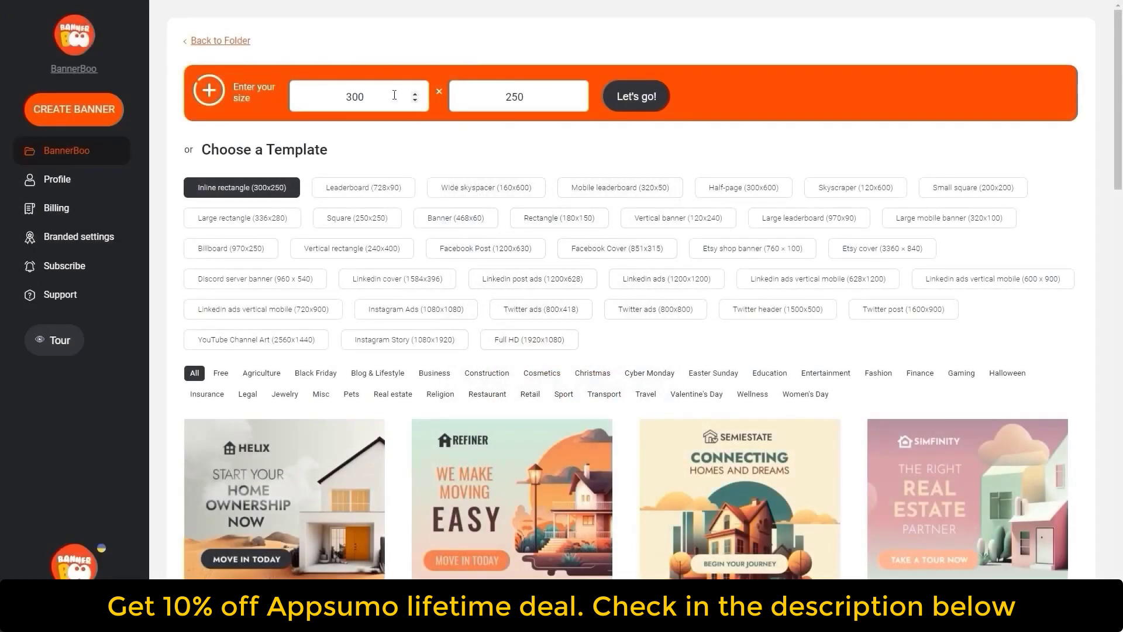
- Create a new banner with a custom size of 1080 x 1920
{"action": "left_click_drag", "start_coordinate": [395, 94], "coordinate": [286, 96]}
{"action": "type", "text": "1"}
{"action": "left_click_drag", "start_coordinate": [553, 100], "coordinate": [497, 94]}
{"action": "type", "text": "1"}
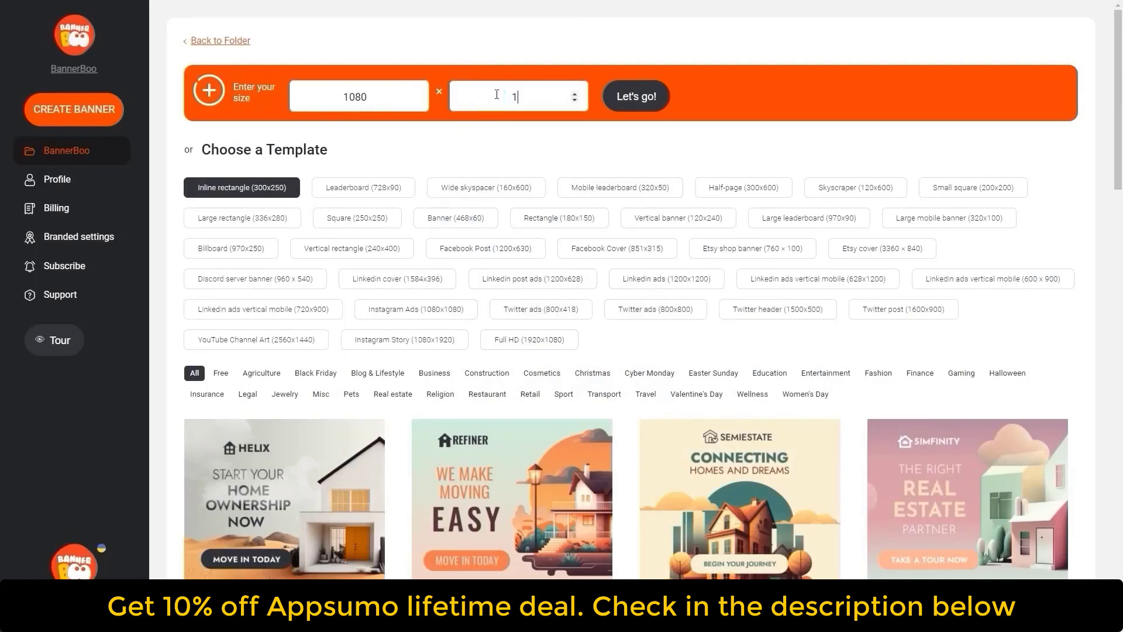
{"action": "left_click", "coordinate": [650, 87]}
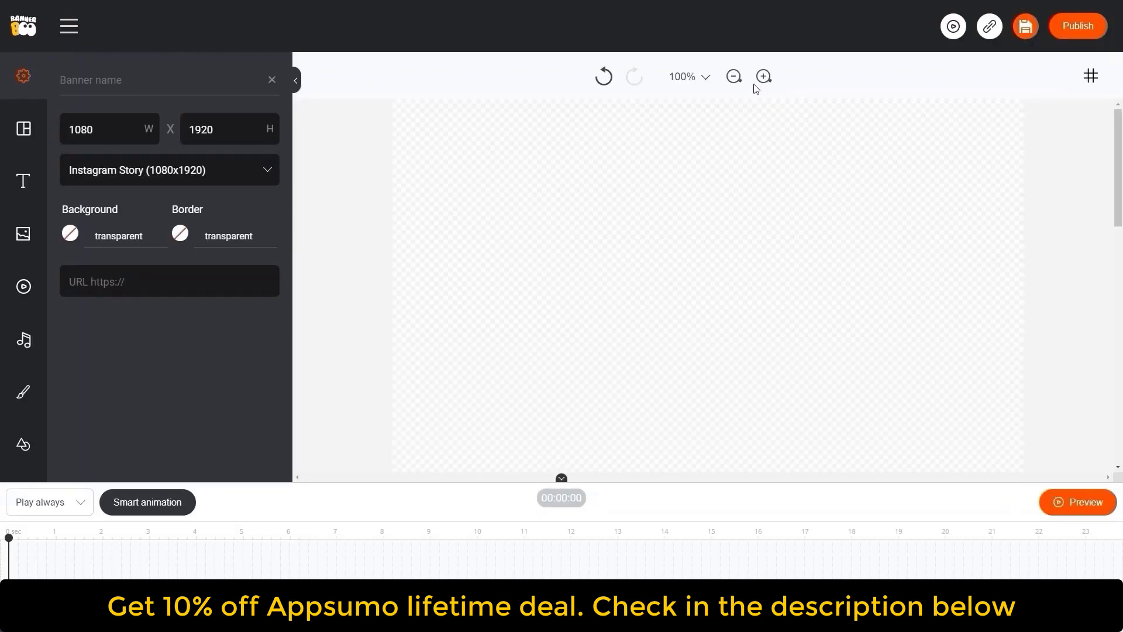
- Search the stock photos for "salad" and add a salad bowl photo to the canvas
{"action": "left_click", "coordinate": [733, 76]}
{"action": "left_click", "coordinate": [732, 76]}
{"action": "left_click", "coordinate": [733, 76]}
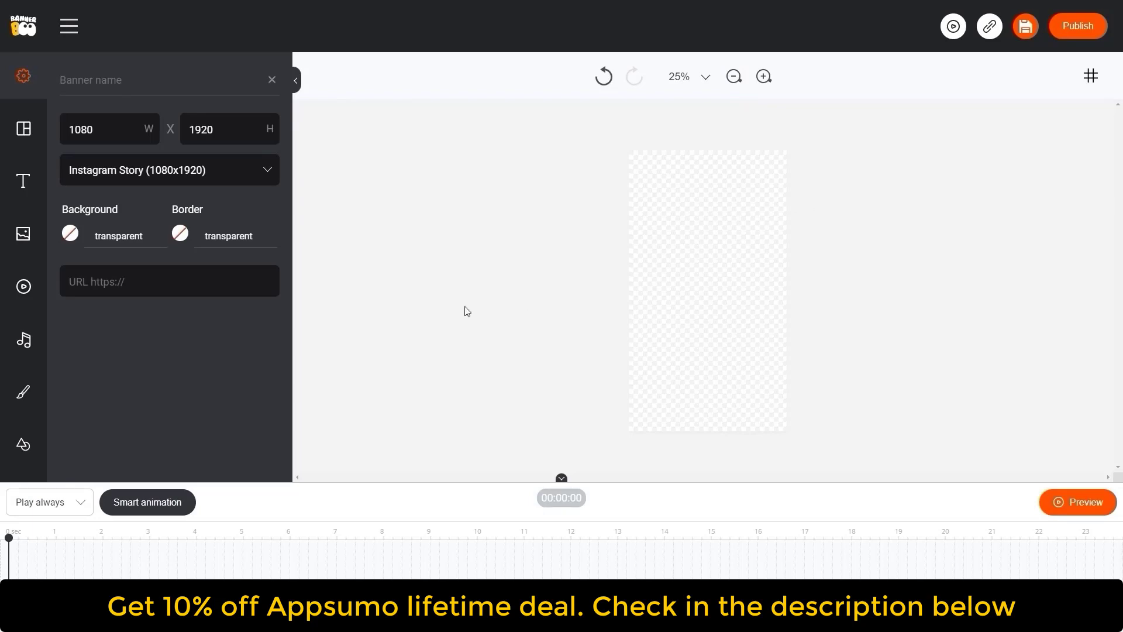
{"action": "left_click", "coordinate": [22, 234]}
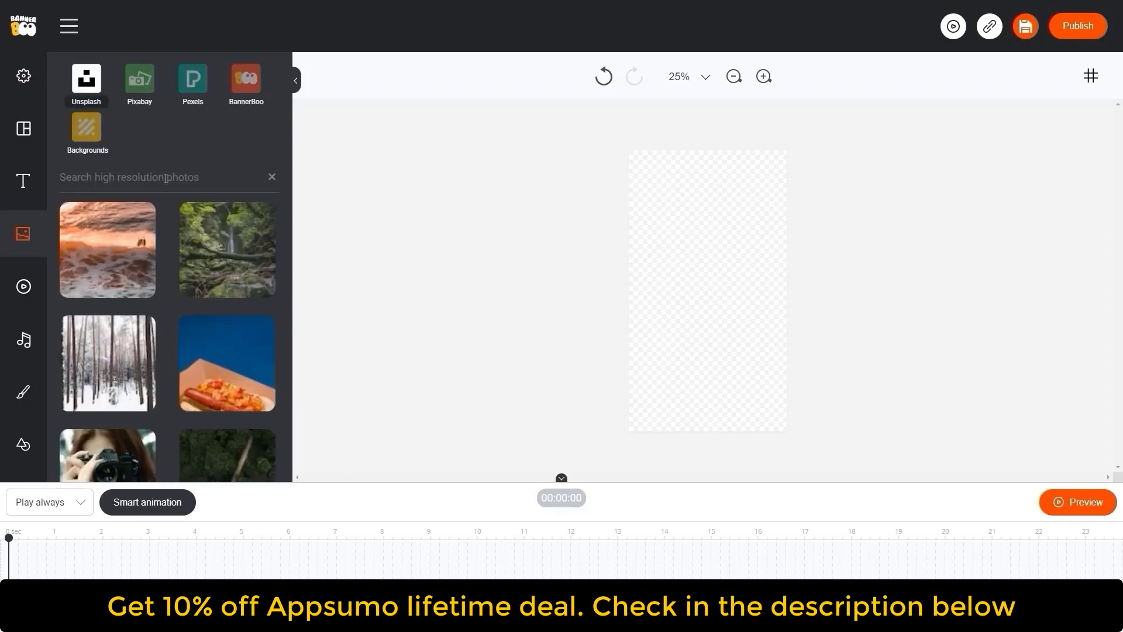
{"action": "type", "text": "salad"}
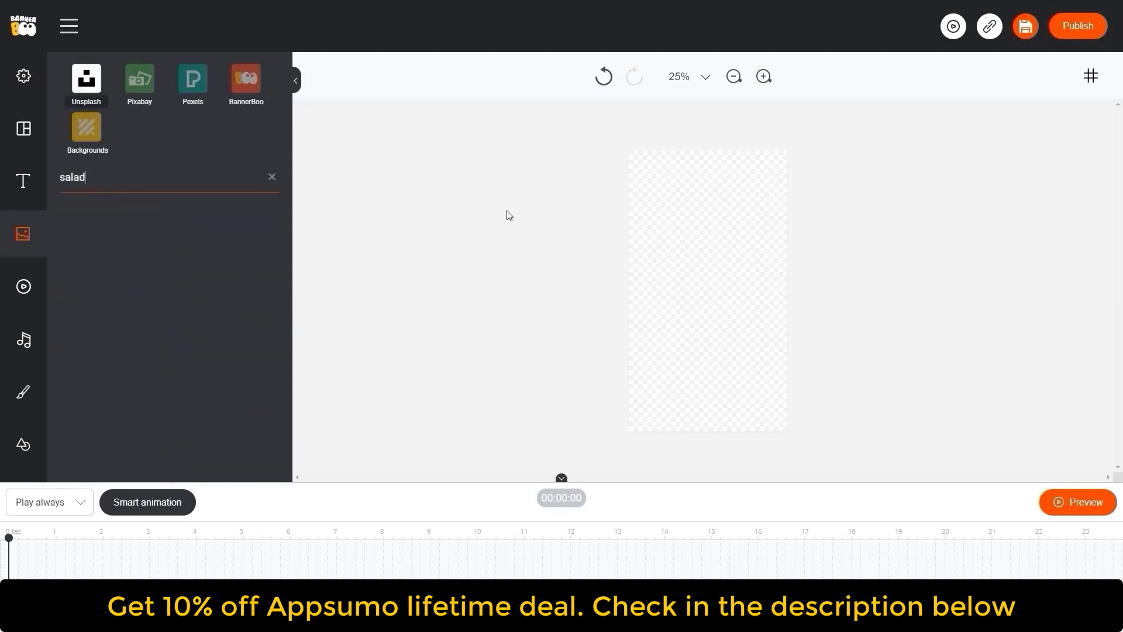
{"action": "scroll", "coordinate": [173, 314], "scroll_direction": "down", "scroll_amount": 3}
{"action": "scroll", "coordinate": [173, 314], "scroll_direction": "down", "scroll_amount": 10}
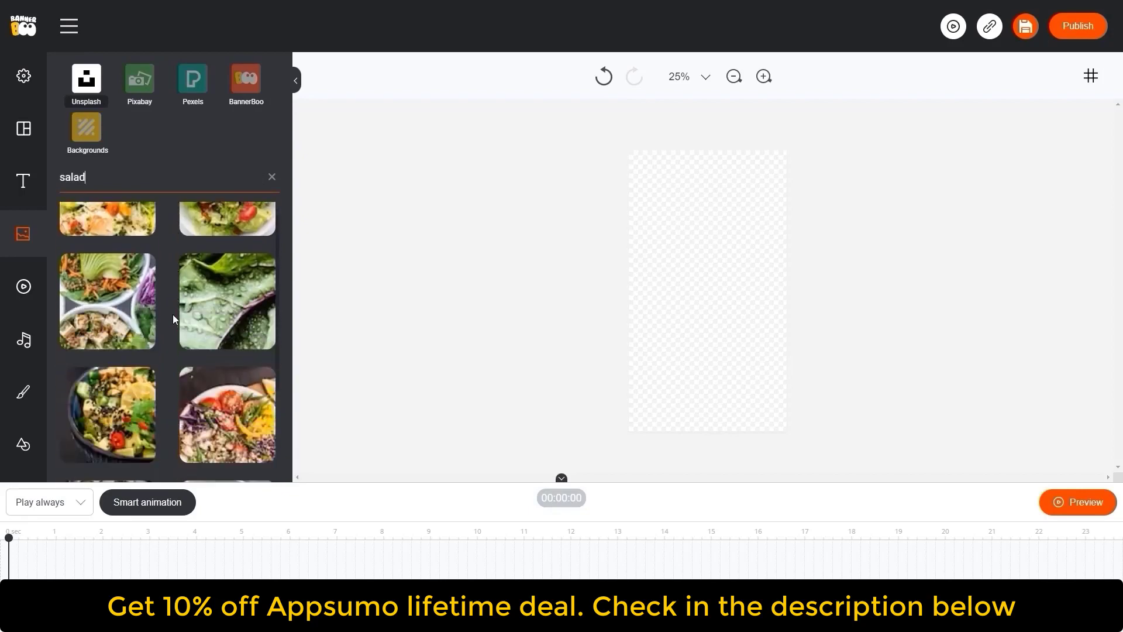
{"action": "left_click", "coordinate": [146, 332]}
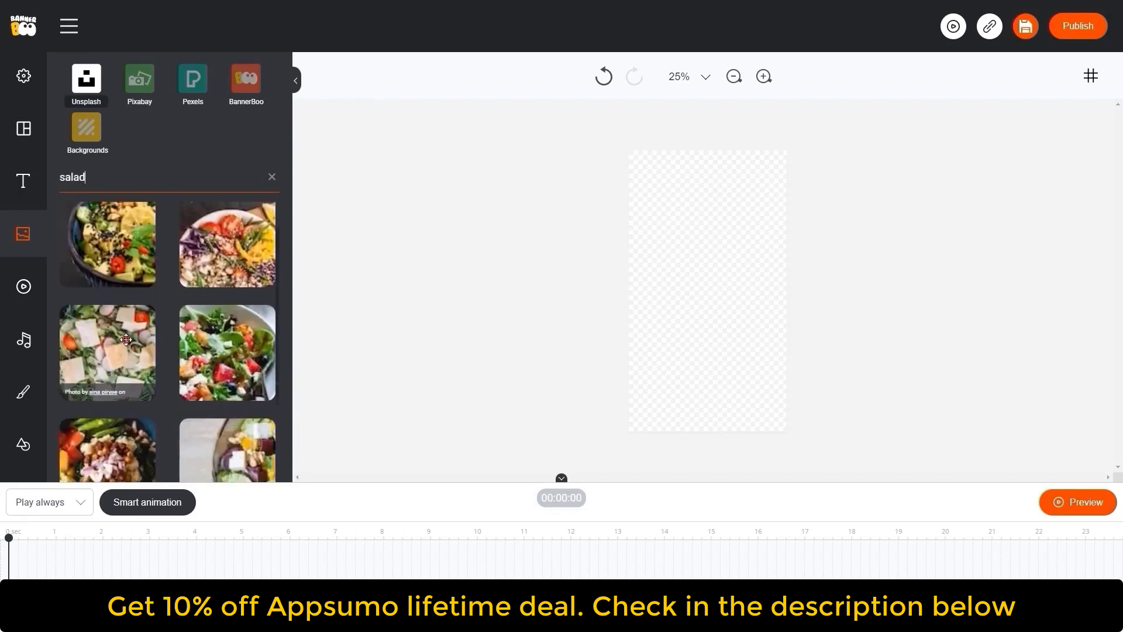
- Enlarge the salad image, move it toward the canvas bottom, and remove its background
{"action": "left_click", "coordinate": [719, 329]}
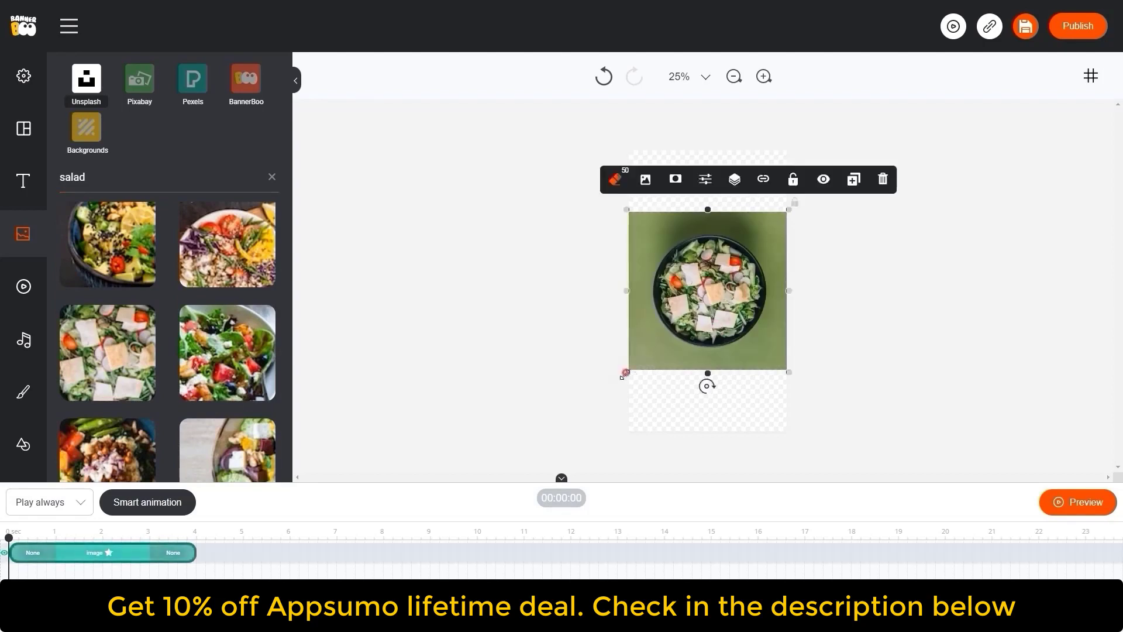
{"action": "left_click_drag", "start_coordinate": [629, 369], "coordinate": [518, 491]}
{"action": "left_click_drag", "start_coordinate": [679, 333], "coordinate": [737, 370]}
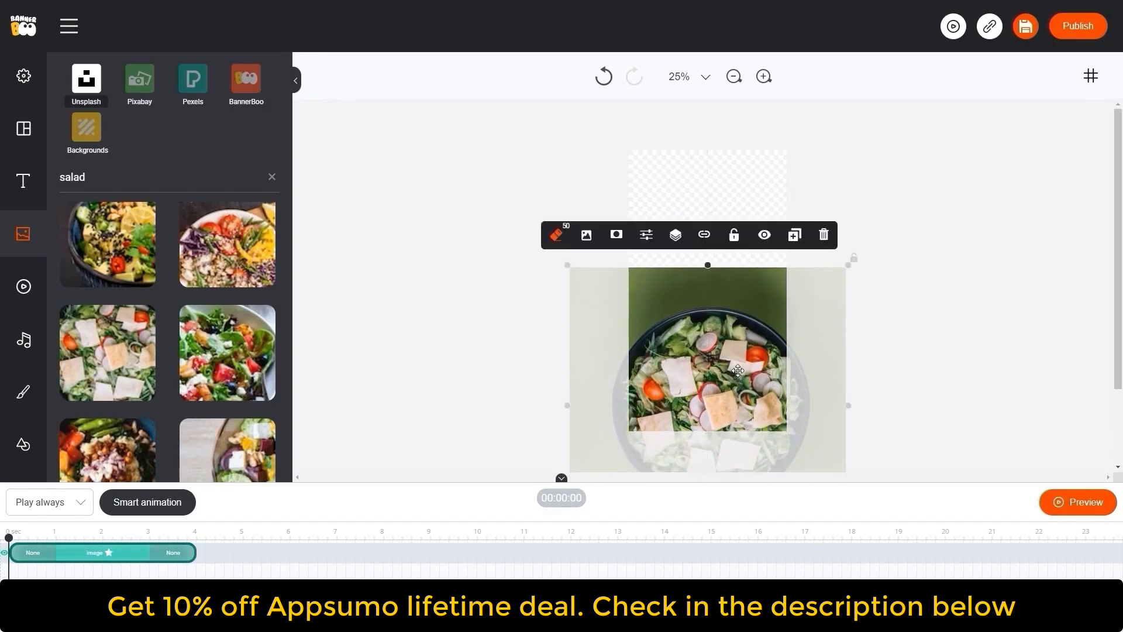
{"action": "left_click", "coordinate": [555, 234]}
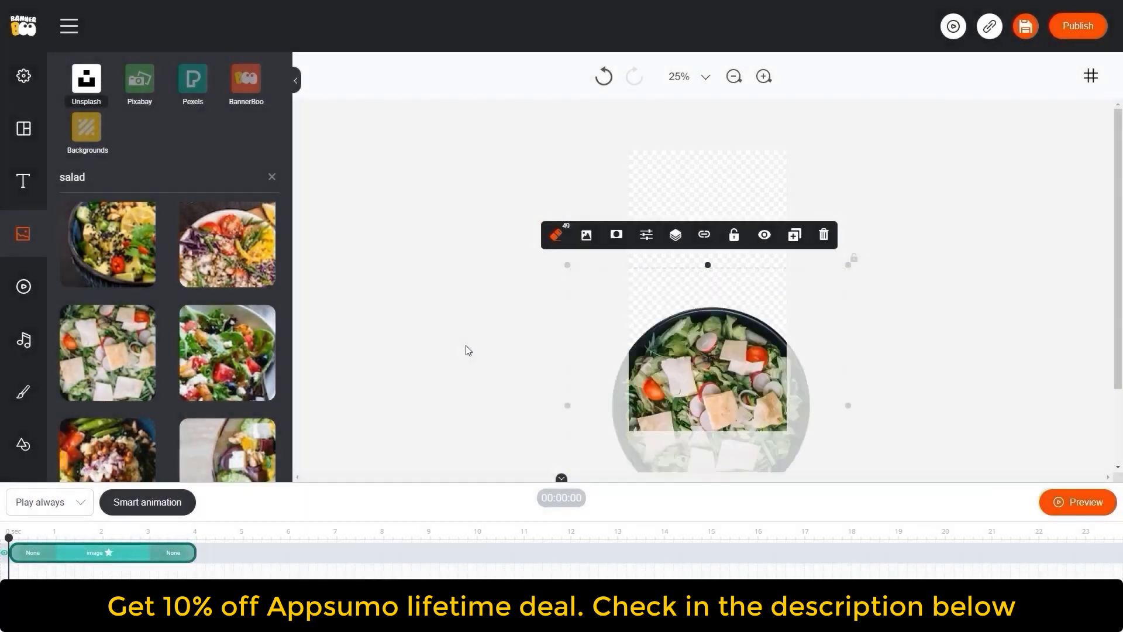
{"action": "left_click", "coordinate": [468, 363]}
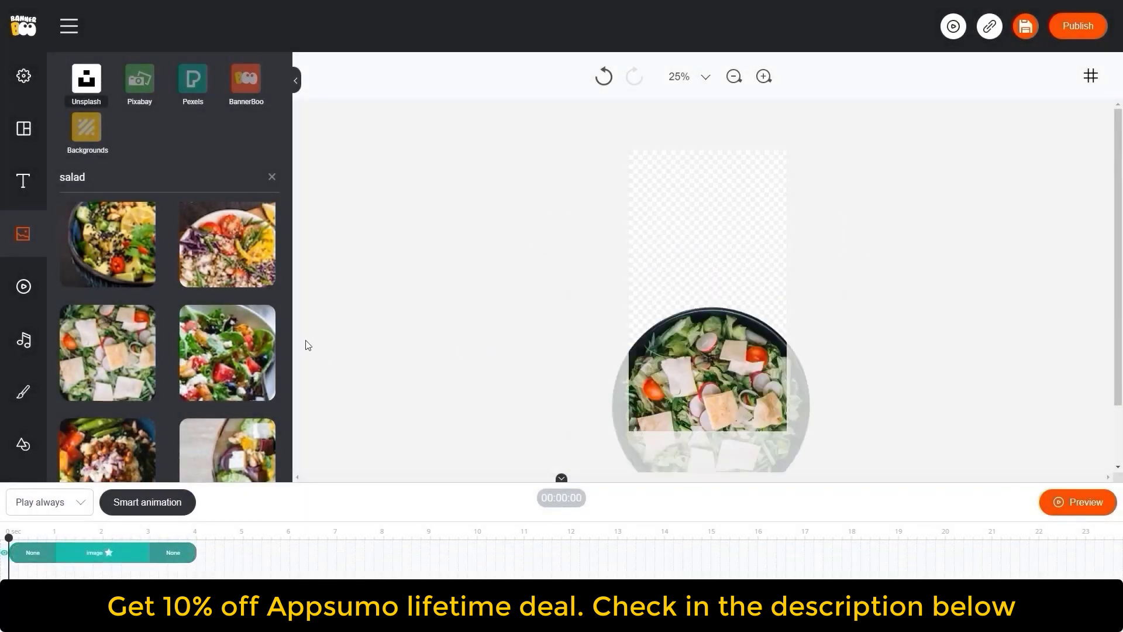
- Search the stock photos for "pasta" and add a pasta bowl photo to the canvas
{"action": "double_click", "coordinate": [74, 177]}
{"action": "type", "text": "pasta"}
{"action": "scroll", "coordinate": [164, 239], "scroll_direction": "down", "scroll_amount": 10}
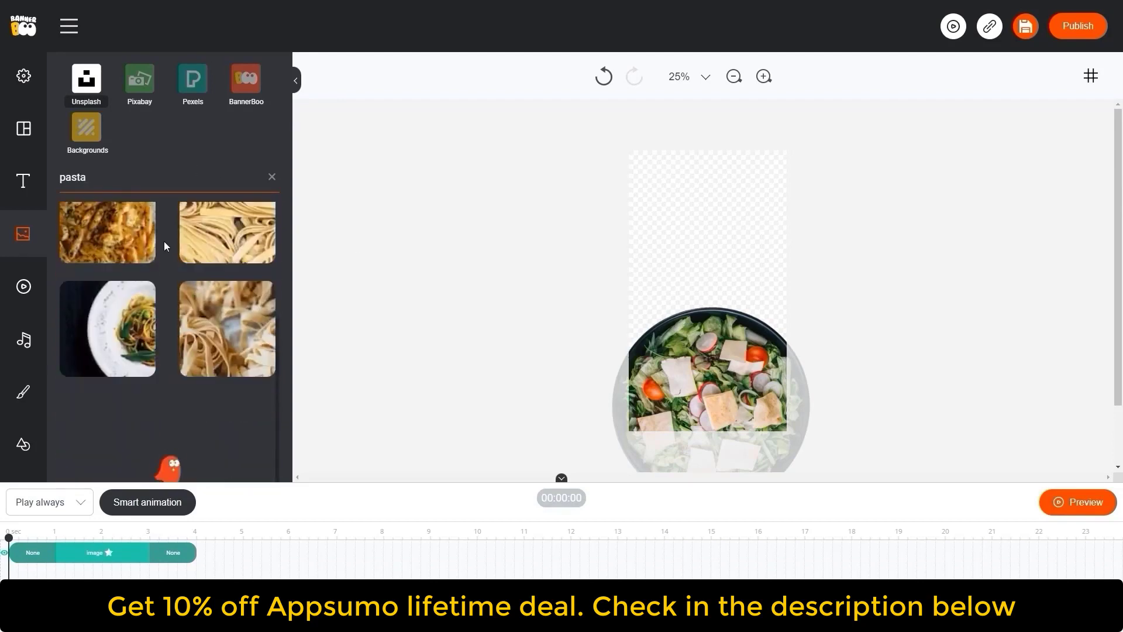
{"action": "scroll", "coordinate": [173, 265], "scroll_direction": "down", "scroll_amount": 10}
{"action": "left_click", "coordinate": [179, 314]}
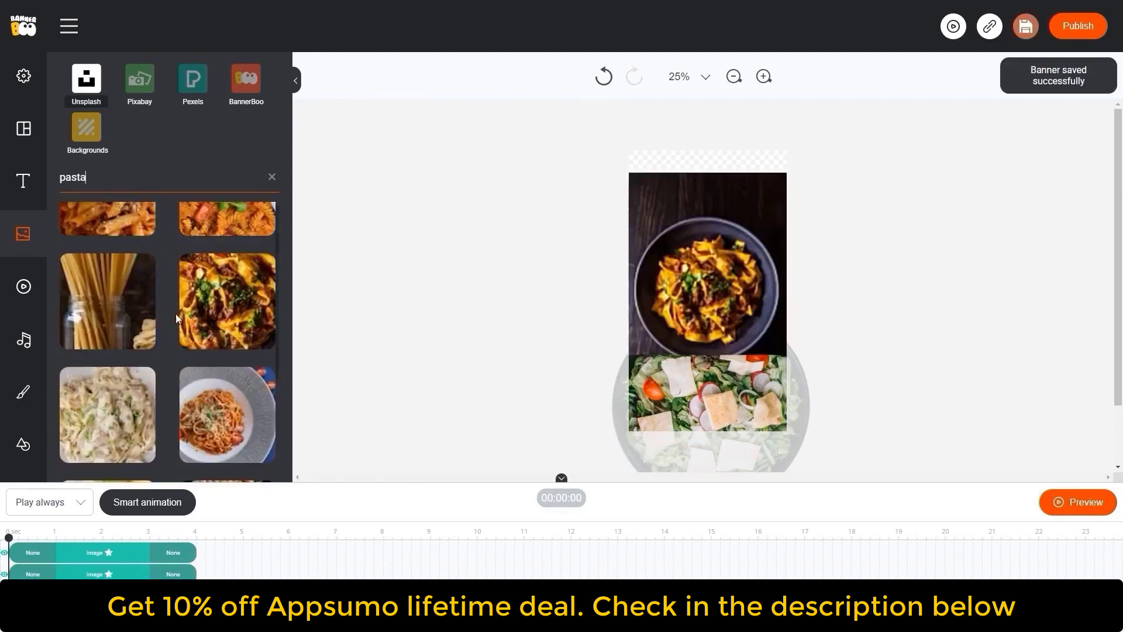
- Enlarge the pasta image, place it over the lower canvas, and remove its background
{"action": "left_click_drag", "start_coordinate": [627, 412], "coordinate": [484, 445]}
{"action": "mouse_move", "coordinate": [697, 289]}
{"action": "left_mouse_down"}
{"action": "mouse_move", "coordinate": [733, 331]}
{"action": "mouse_move", "coordinate": [737, 394]}
{"action": "mouse_move", "coordinate": [736, 361]}
{"action": "left_mouse_up"}
{"action": "left_click", "coordinate": [579, 183]}
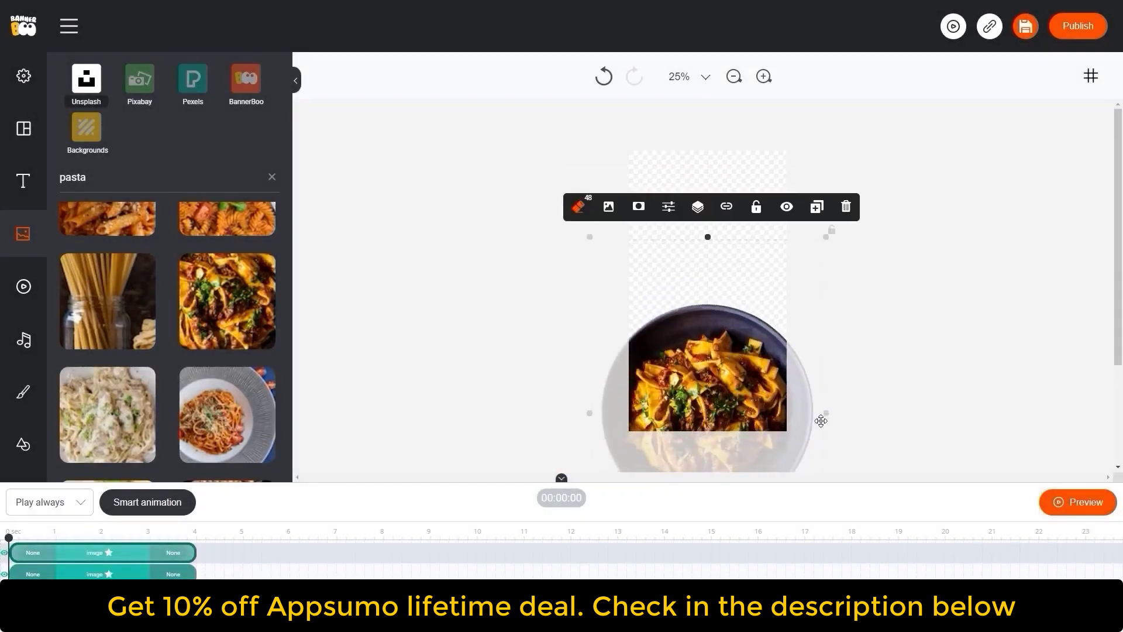
{"action": "left_click_drag", "start_coordinate": [826, 413], "coordinate": [837, 413]}
{"action": "left_click_drag", "start_coordinate": [745, 389], "coordinate": [744, 388]}
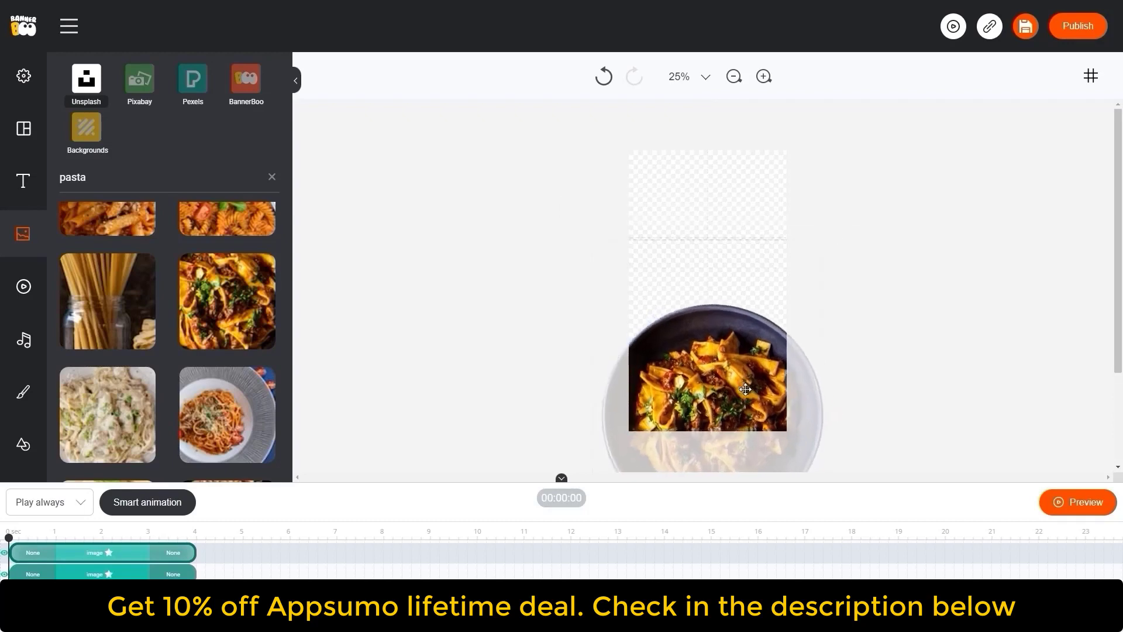
{"action": "left_click", "coordinate": [920, 357]}
- Enable the rulers and add a horizontal guide across the canvas
{"action": "left_click", "coordinate": [1091, 76]}
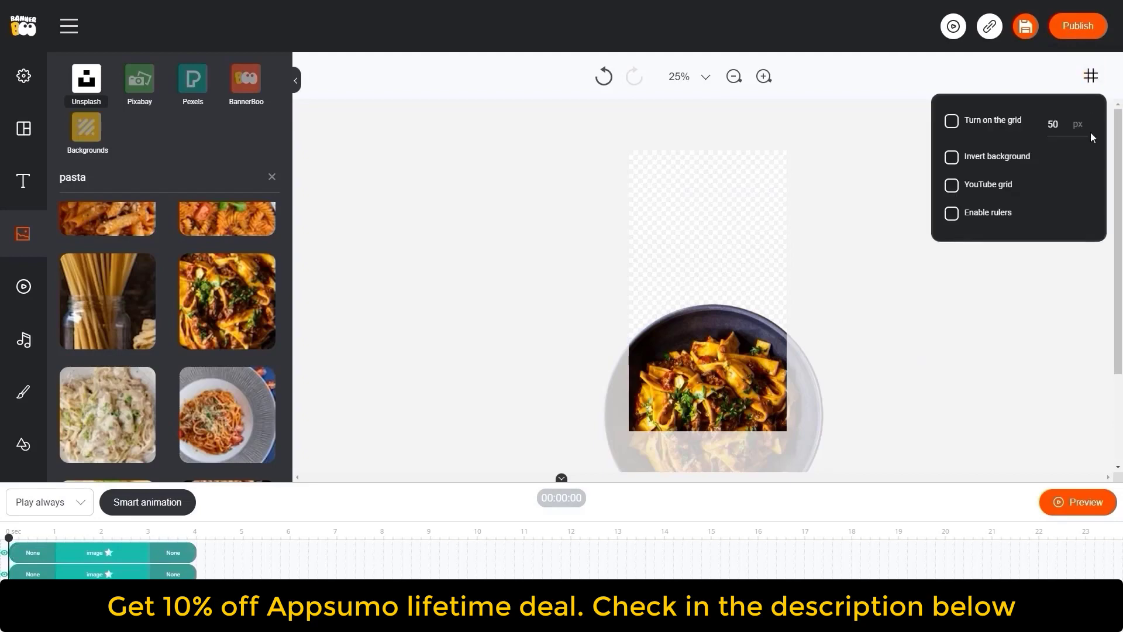
{"action": "left_click", "coordinate": [952, 213]}
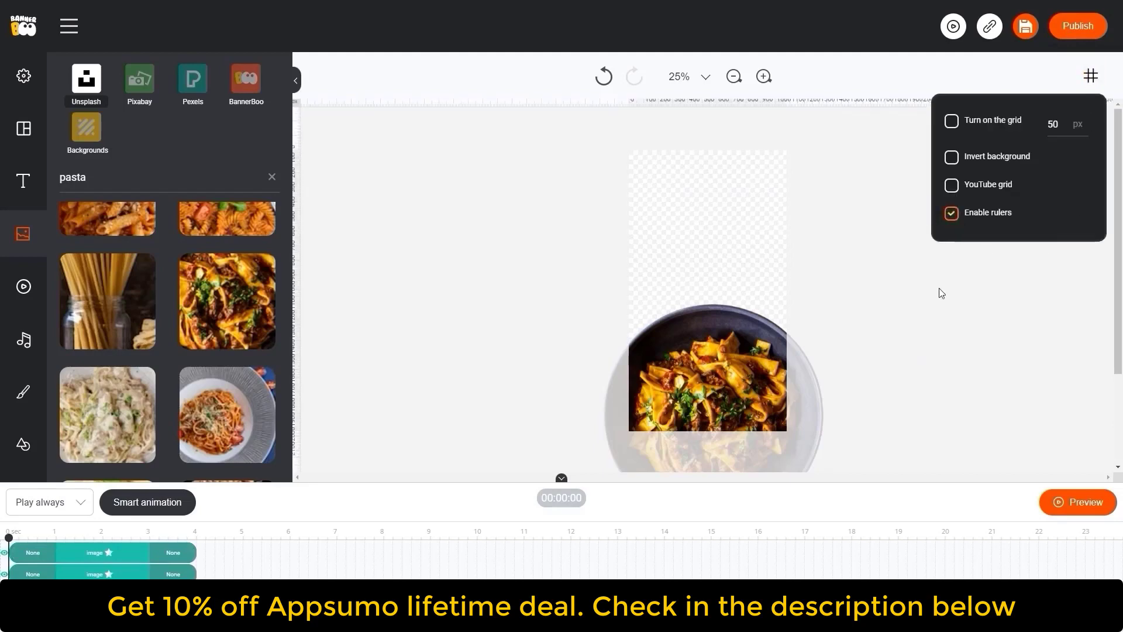
{"action": "left_click", "coordinate": [938, 288]}
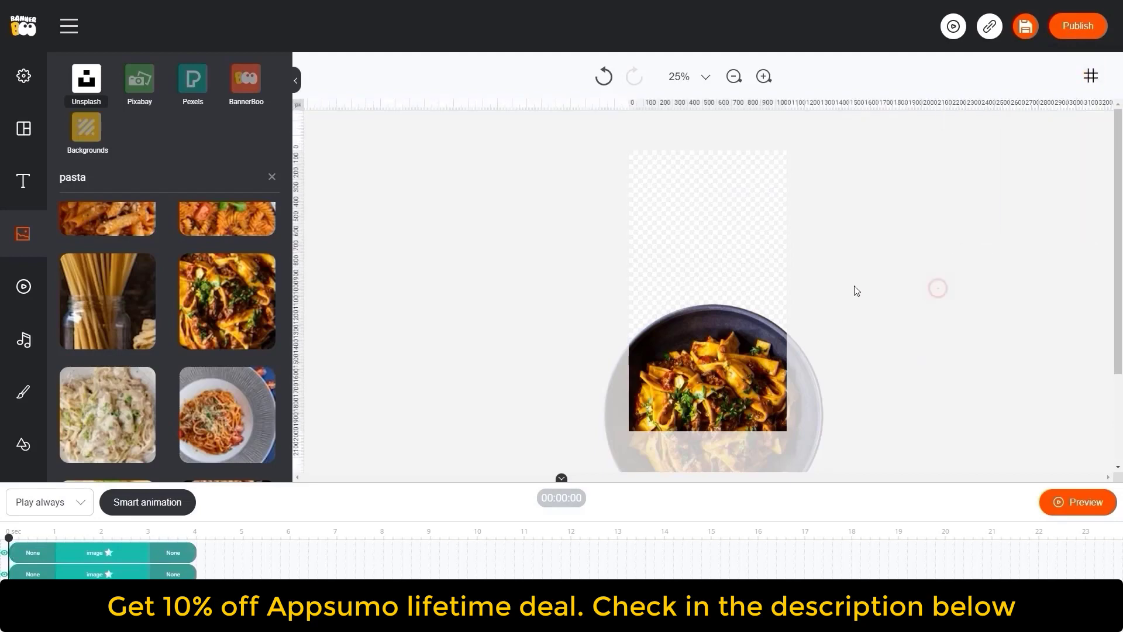
{"action": "left_click", "coordinate": [299, 304]}
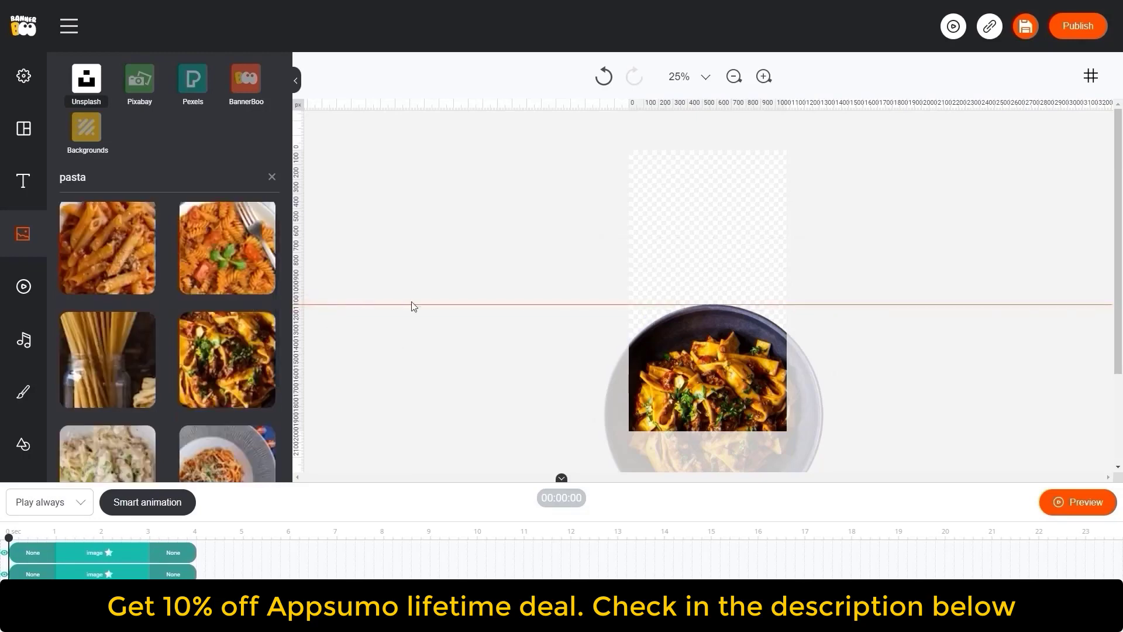
- Search the stock photos for "waffles" and drag a waffle plate photo onto the canvas
{"action": "double_click", "coordinate": [96, 185]}
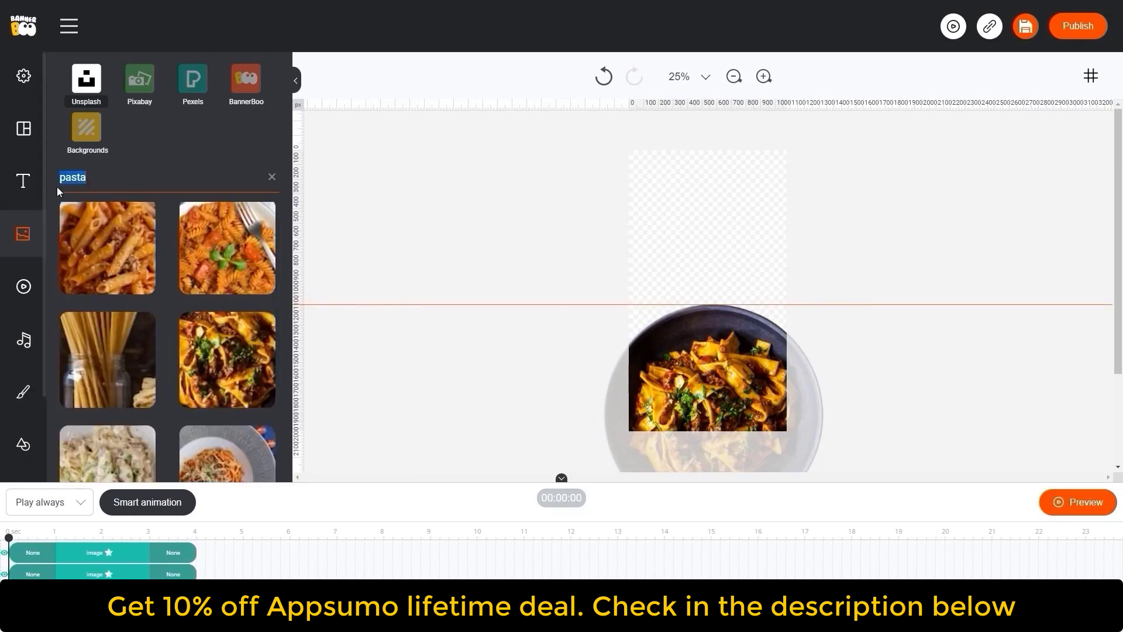
{"action": "type", "text": "waffles"}
{"action": "scroll", "coordinate": [169, 249], "scroll_direction": "down", "scroll_amount": 5}
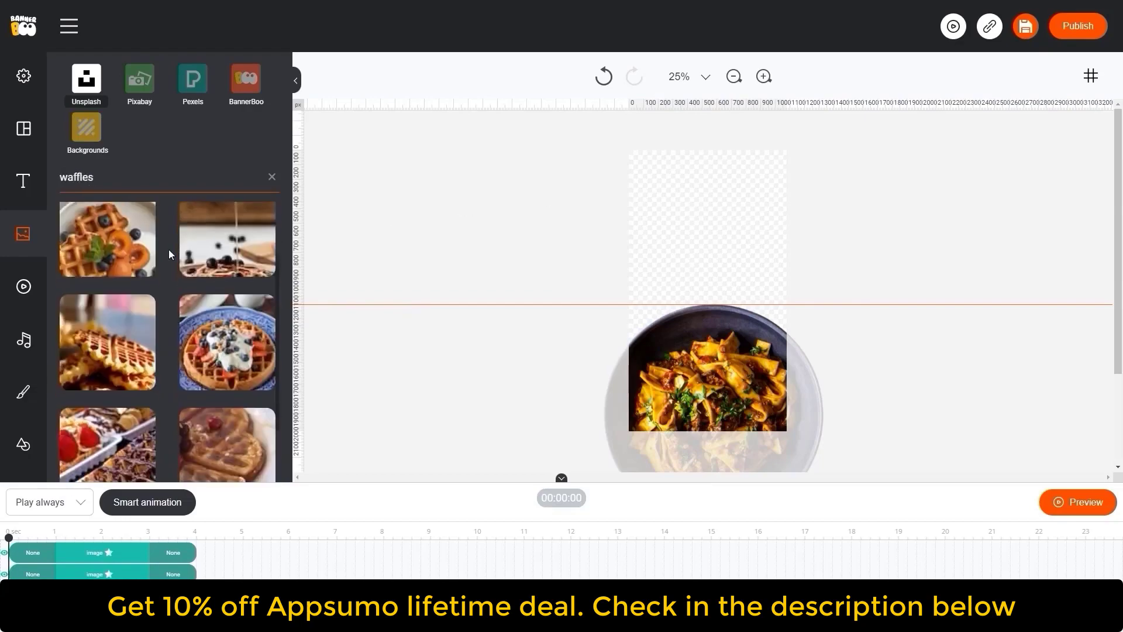
{"action": "left_click_drag", "start_coordinate": [107, 272], "coordinate": [717, 255]}
- Remove the waffle image's background and resize it to sit at the canvas bottom
{"action": "left_click", "coordinate": [561, 162]}
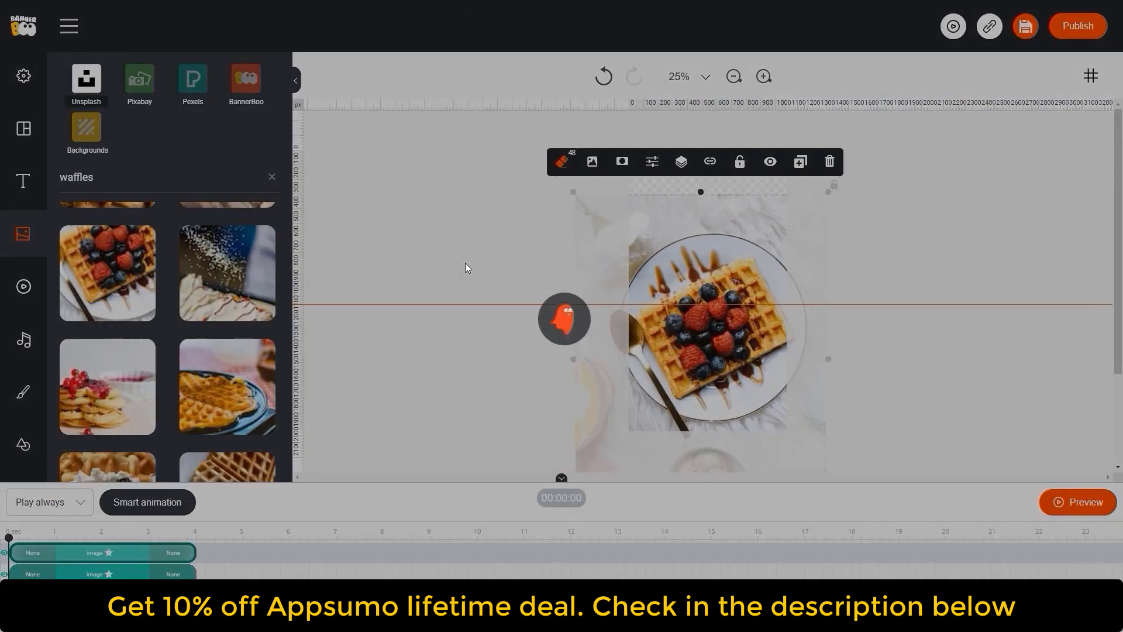
{"action": "left_click_drag", "start_coordinate": [731, 304], "coordinate": [536, 213]}
{"action": "left_click_drag", "start_coordinate": [504, 432], "coordinate": [443, 422]}
{"action": "left_click_drag", "start_coordinate": [561, 198], "coordinate": [749, 370]}
{"action": "left_click", "coordinate": [439, 250]}
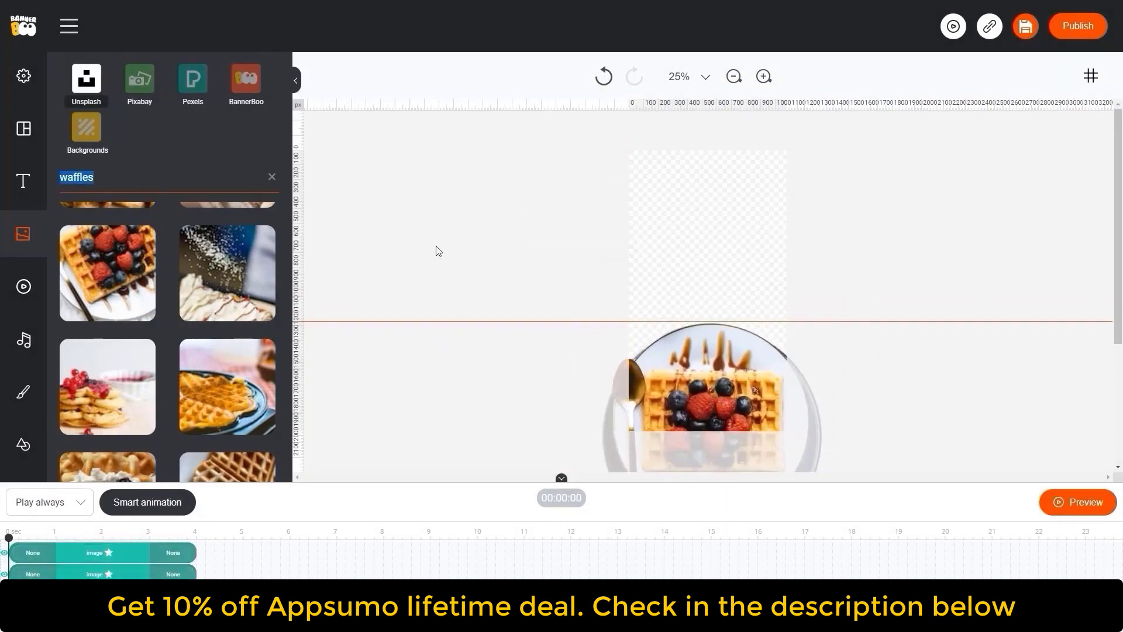
- Search the stock photos for "black background" and drag a dark stone texture onto the canvas
{"action": "type", "text": "black background"}
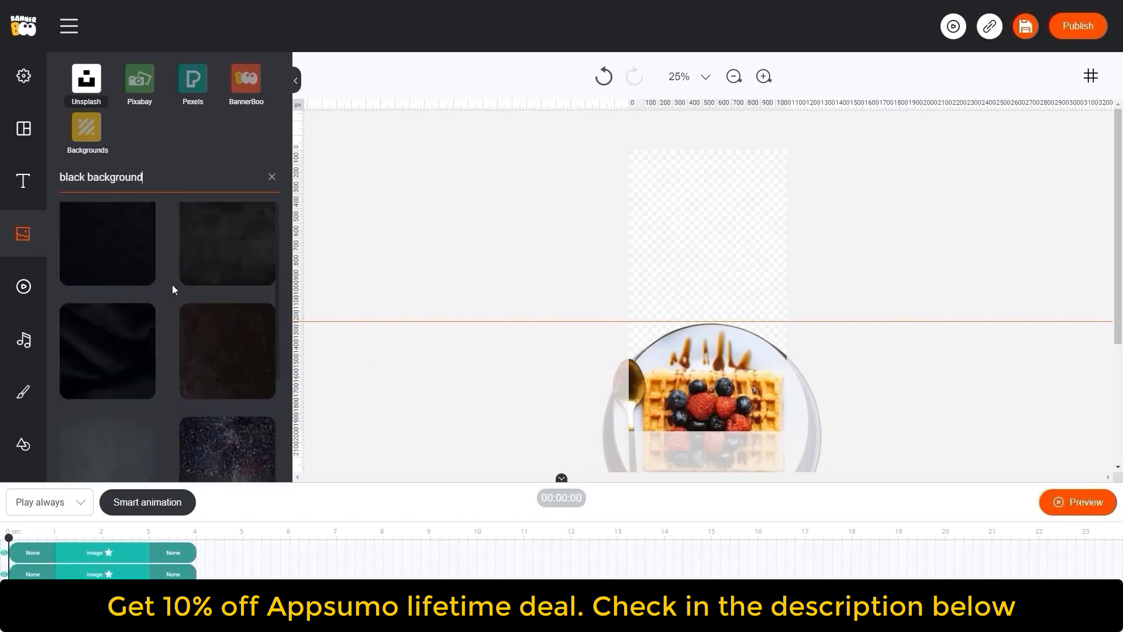
{"action": "scroll", "coordinate": [166, 288], "scroll_direction": "down", "scroll_amount": 10}
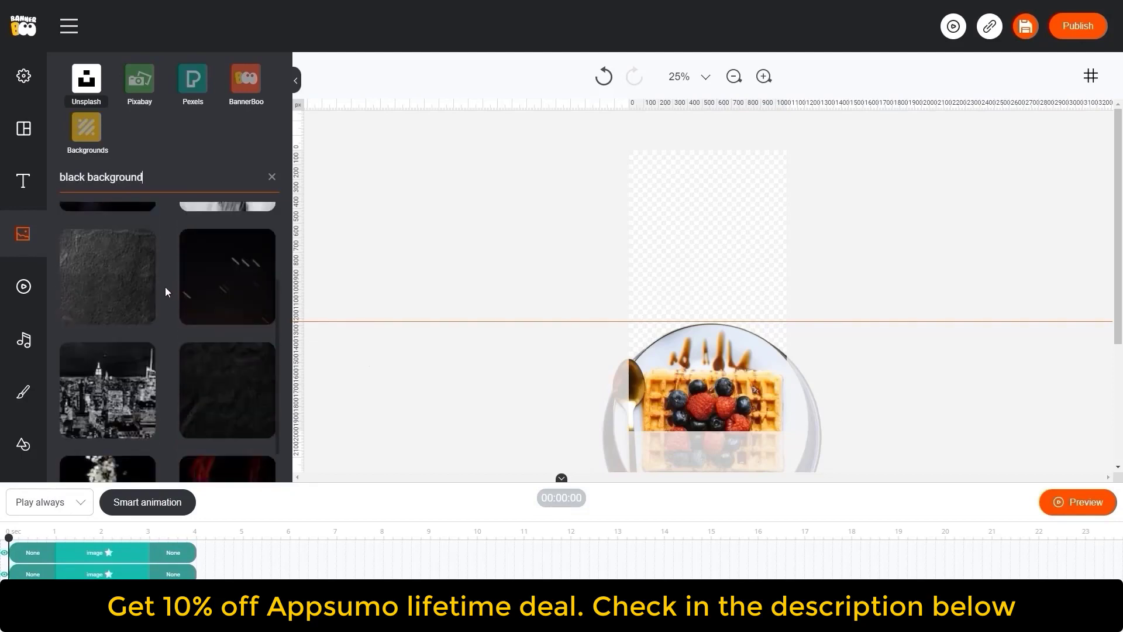
{"action": "left_click_drag", "start_coordinate": [118, 266], "coordinate": [707, 236]}
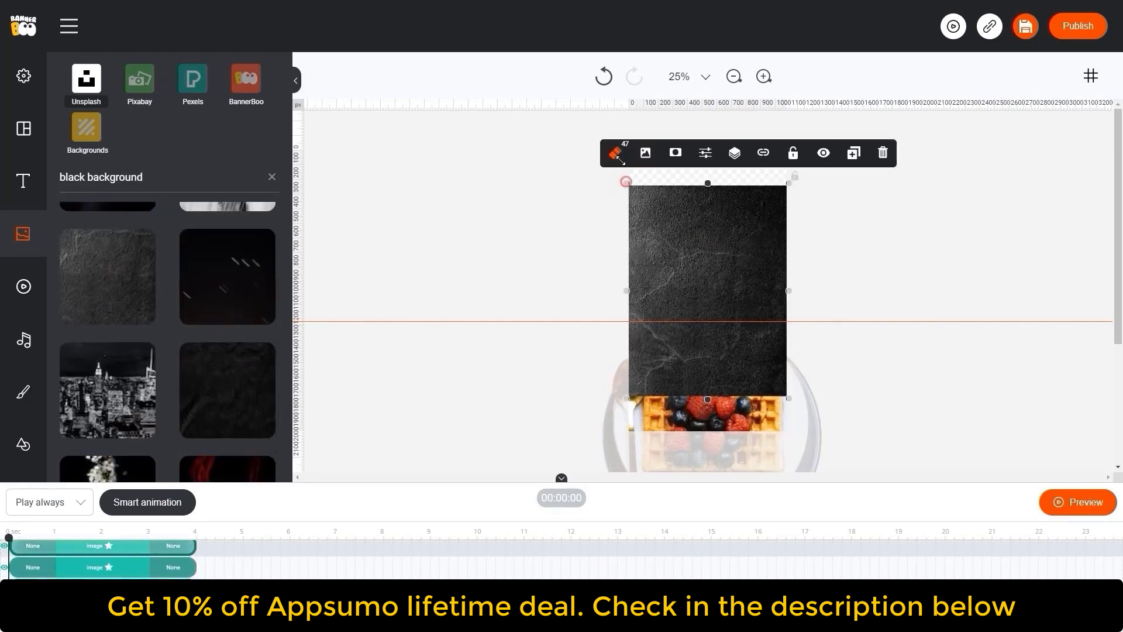
- Stretch the dark texture so it covers the whole canvas
{"action": "left_click_drag", "start_coordinate": [621, 160], "coordinate": [582, 120]}
{"action": "left_click_drag", "start_coordinate": [675, 148], "coordinate": [701, 192]}
{"action": "left_click_drag", "start_coordinate": [602, 160], "coordinate": [578, 127]}
{"action": "left_click_drag", "start_coordinate": [712, 209], "coordinate": [724, 216]}
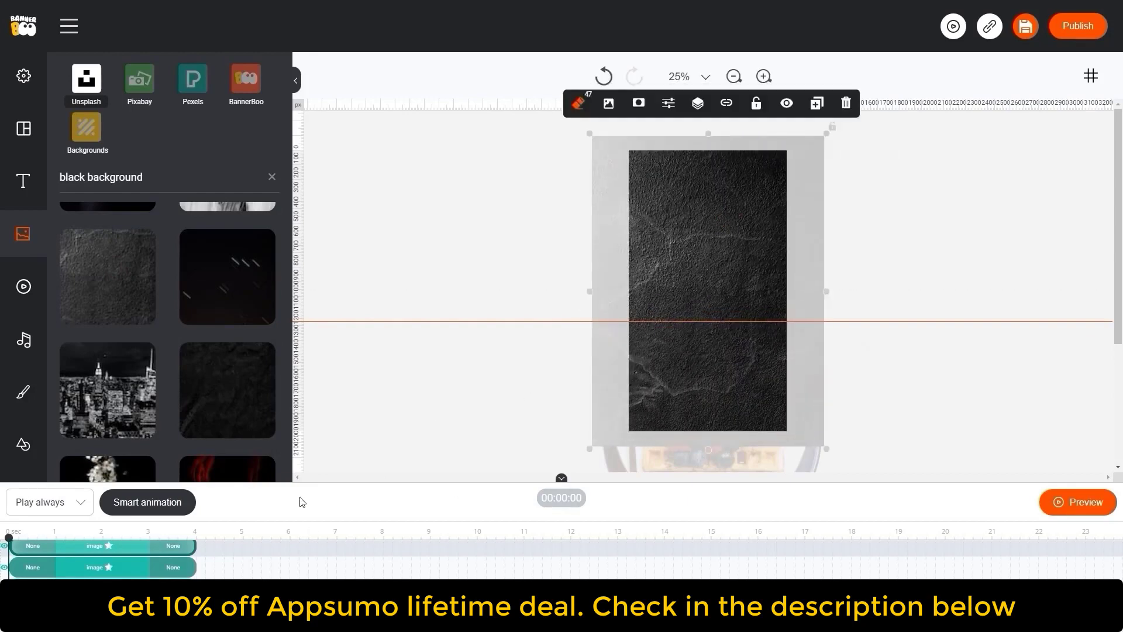
- Move the texture layer to the back and extend its duration to about 15 seconds in the timeline
{"action": "left_click_drag", "start_coordinate": [329, 482], "coordinate": [334, 411]}
{"action": "left_click_drag", "start_coordinate": [125, 478], "coordinate": [111, 547]}
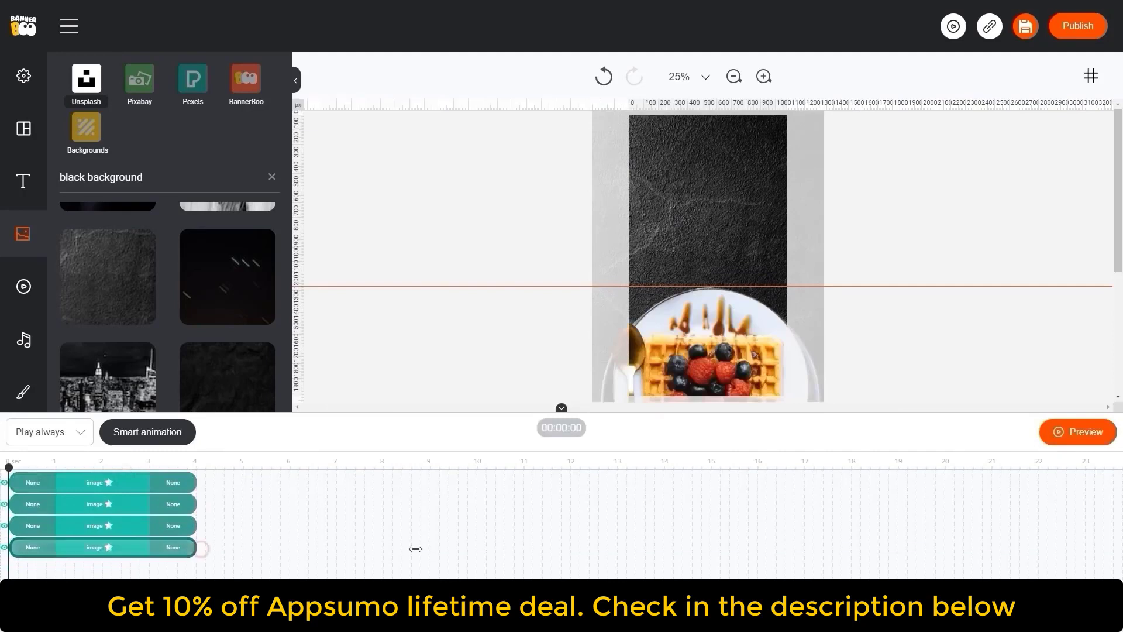
{"action": "left_click_drag", "start_coordinate": [415, 549], "coordinate": [711, 548]}
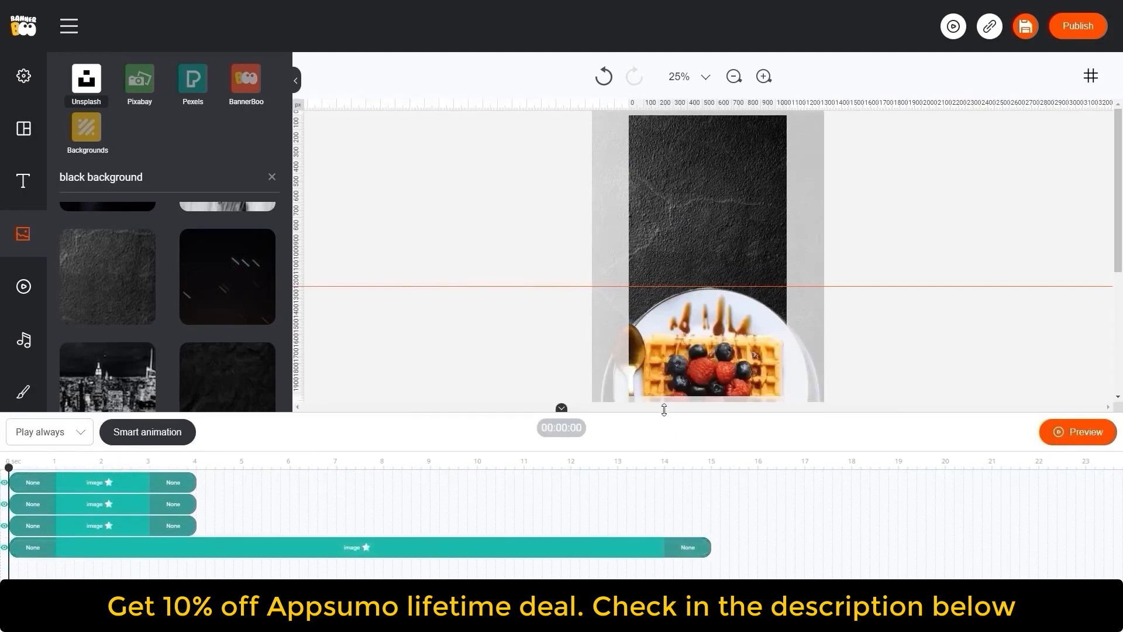
{"action": "left_click_drag", "start_coordinate": [665, 409], "coordinate": [665, 544]}
{"action": "left_click", "coordinate": [756, 212]}
{"action": "left_click", "coordinate": [668, 134]}
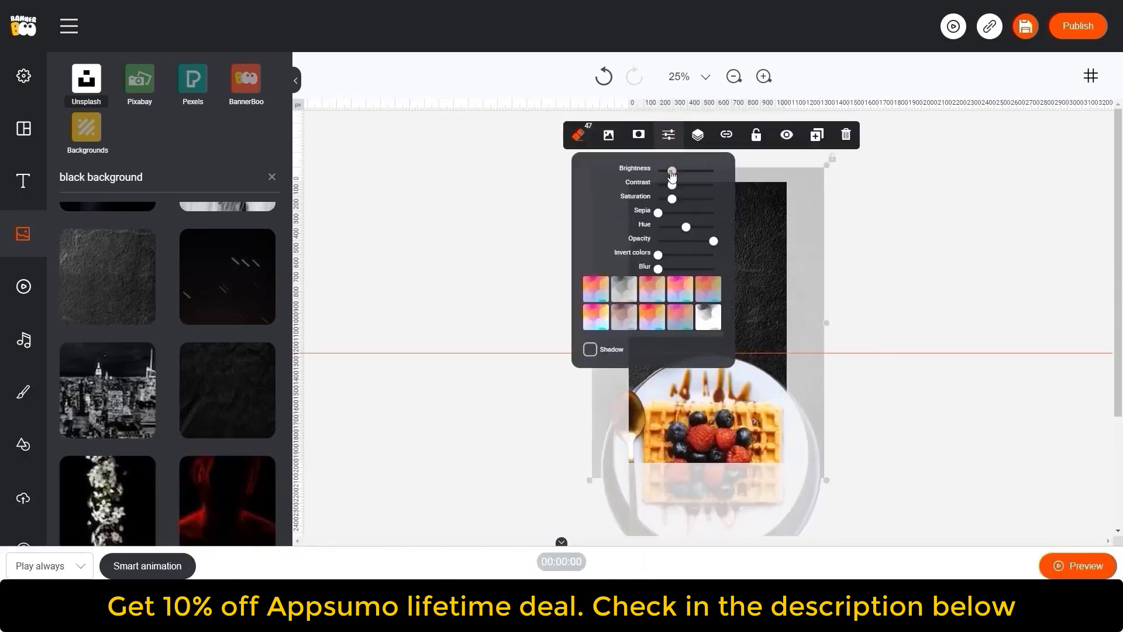
{"action": "left_click", "coordinate": [417, 297]}
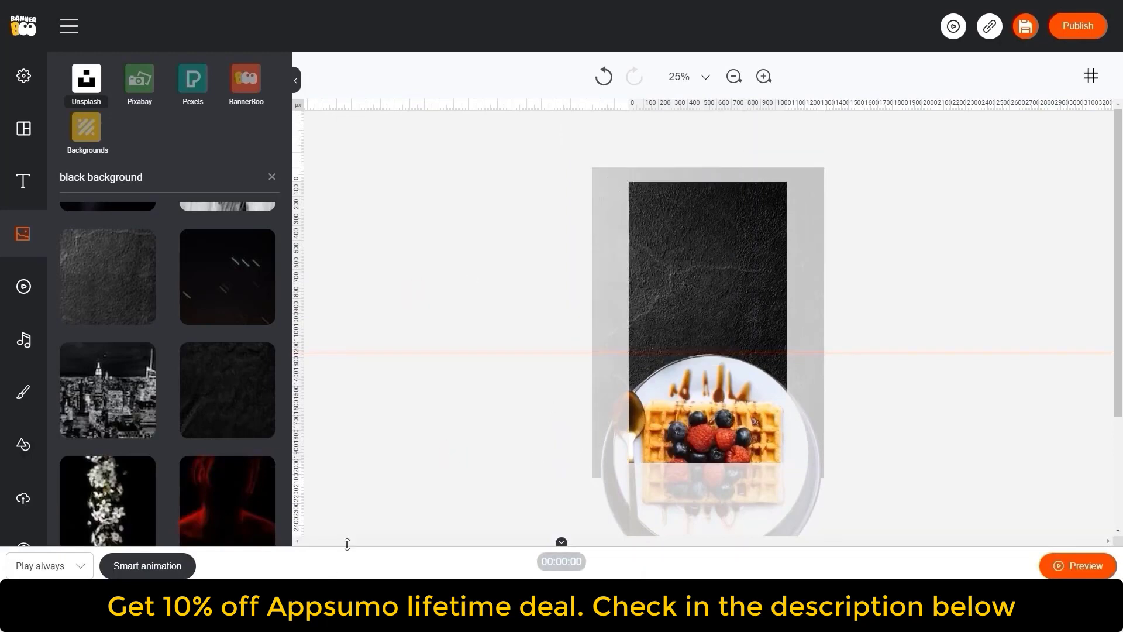
- Lock the dark background element
{"action": "left_click_drag", "start_coordinate": [347, 544], "coordinate": [351, 449]}
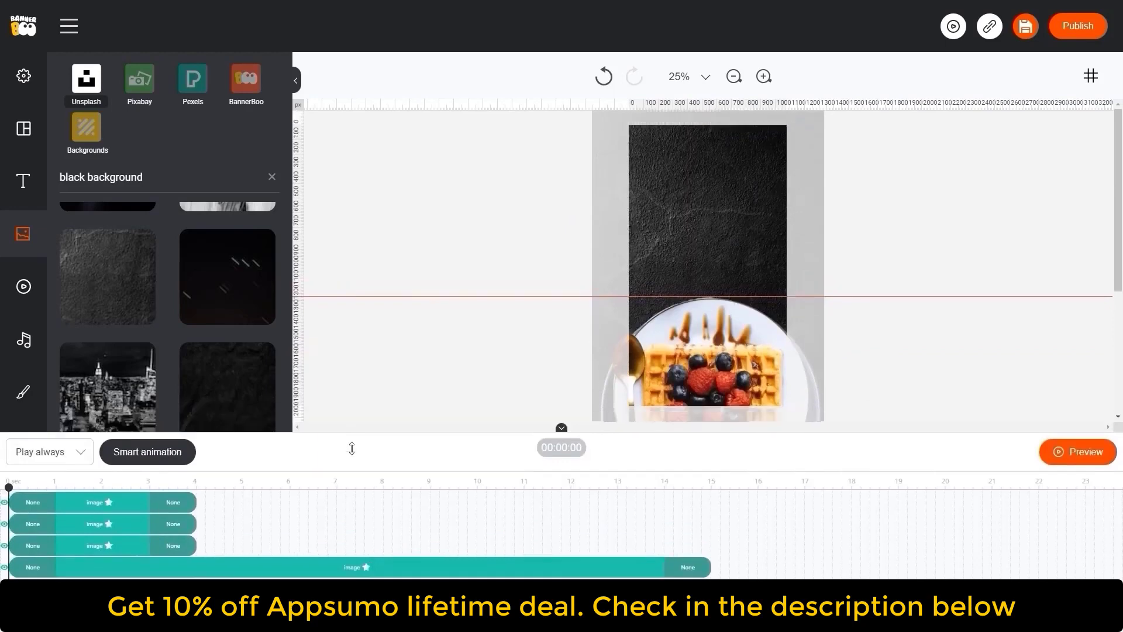
{"action": "left_click", "coordinate": [723, 216]}
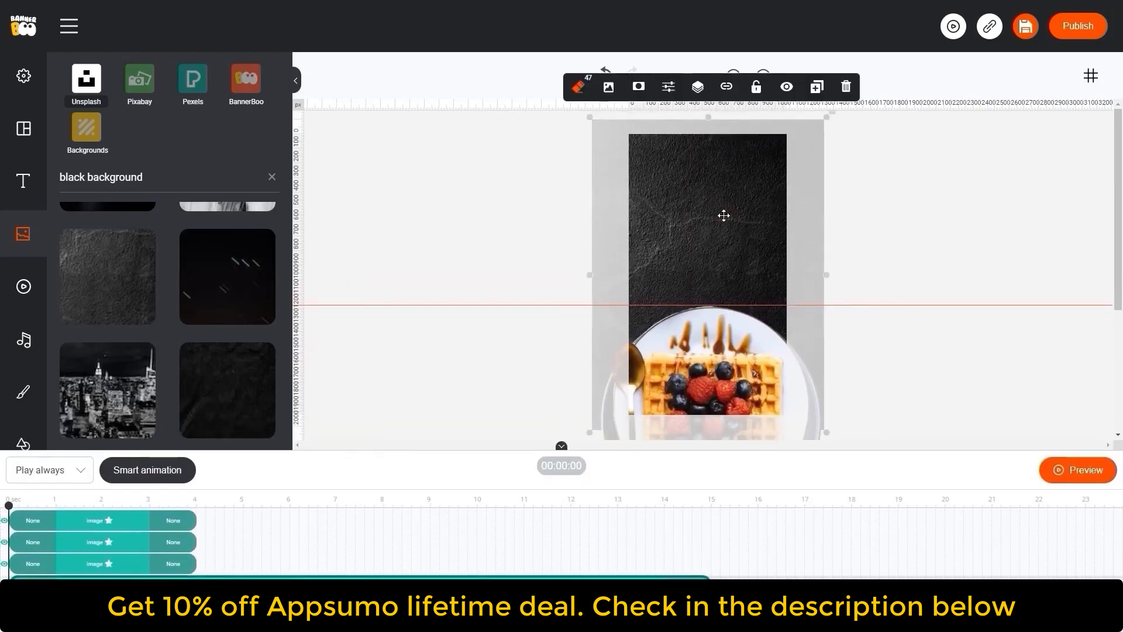
{"action": "left_click", "coordinate": [756, 89]}
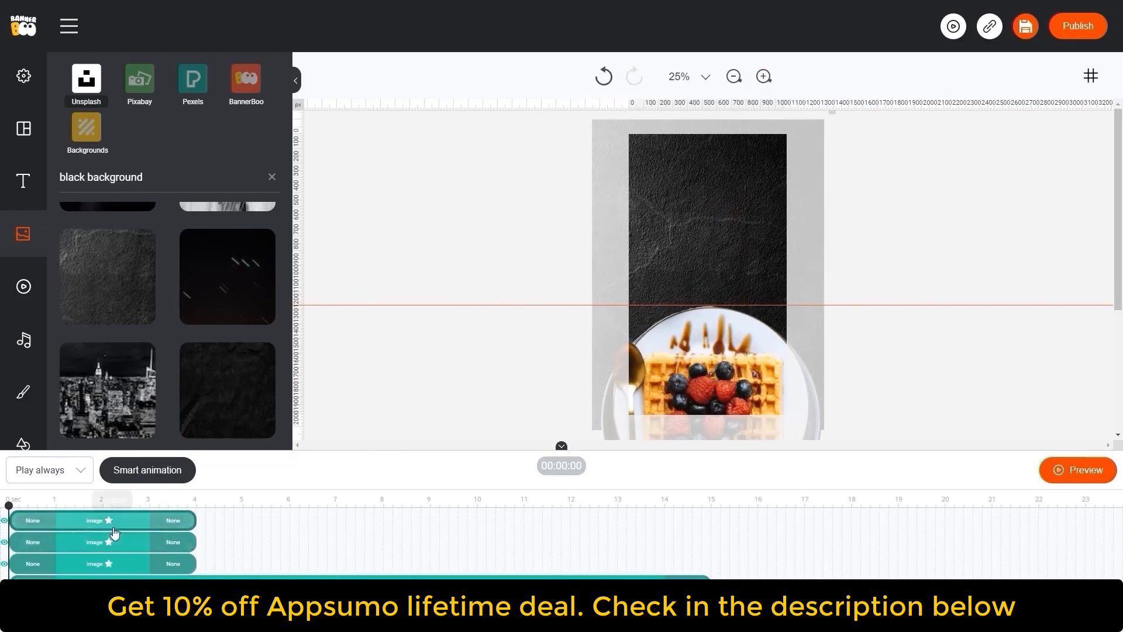
- Select the three food photos, give them Slide Down entry and exit animations, and preview the banner
{"action": "left_click_drag", "start_coordinate": [905, 376], "coordinate": [502, 423]}
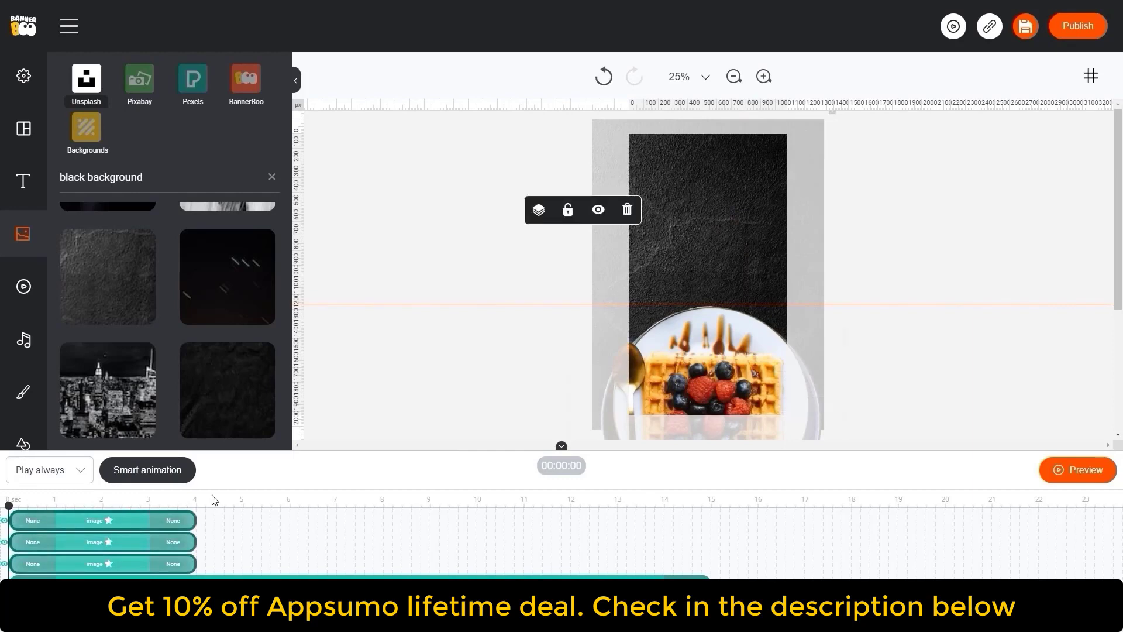
{"action": "left_click", "coordinate": [26, 520]}
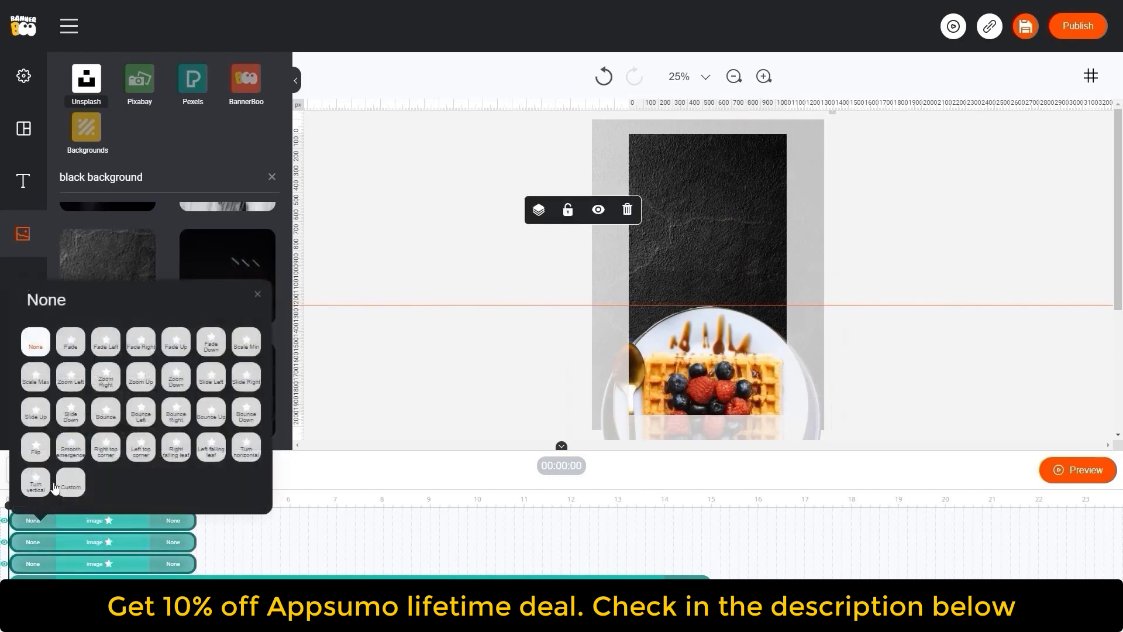
{"action": "left_click", "coordinate": [71, 415]}
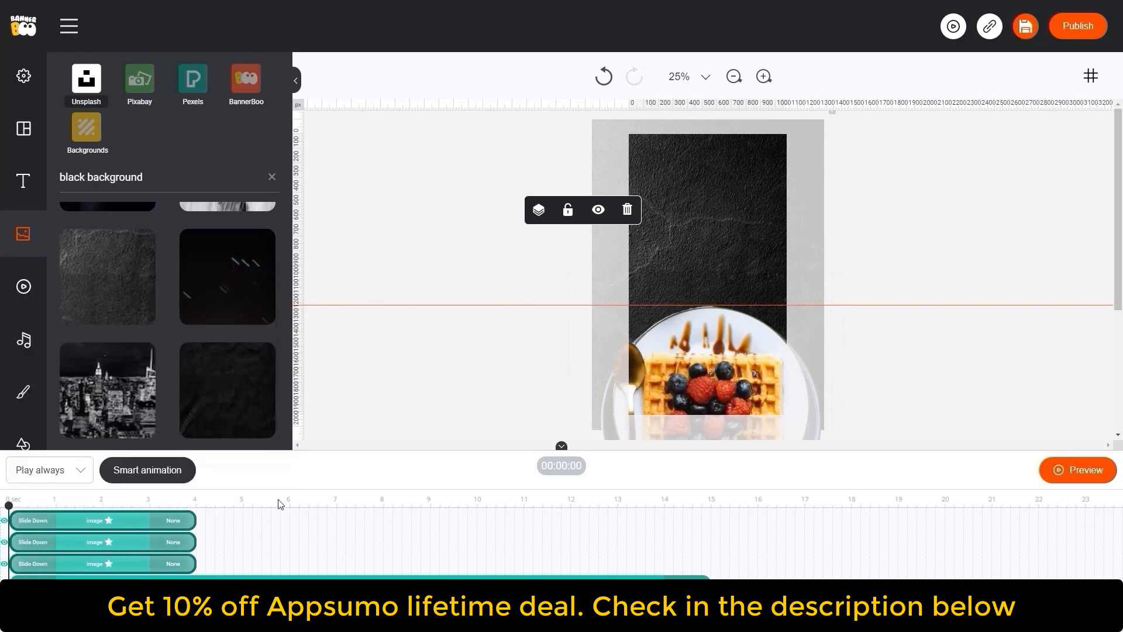
{"action": "left_click", "coordinate": [174, 520]}
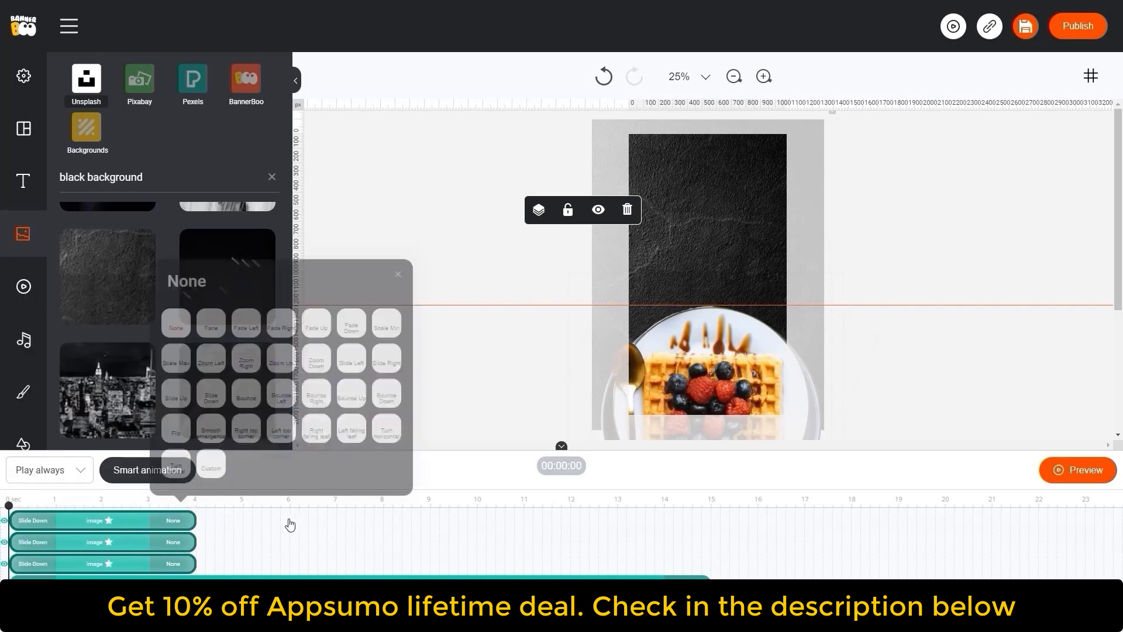
{"action": "left_click", "coordinate": [213, 393]}
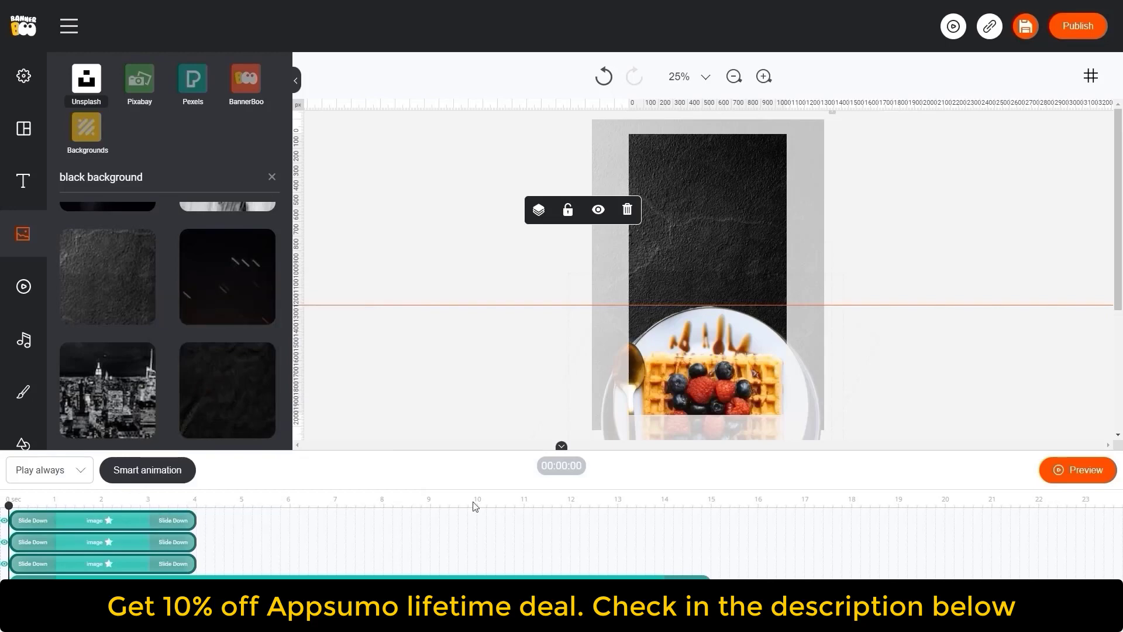
{"action": "left_click", "coordinate": [1088, 470]}
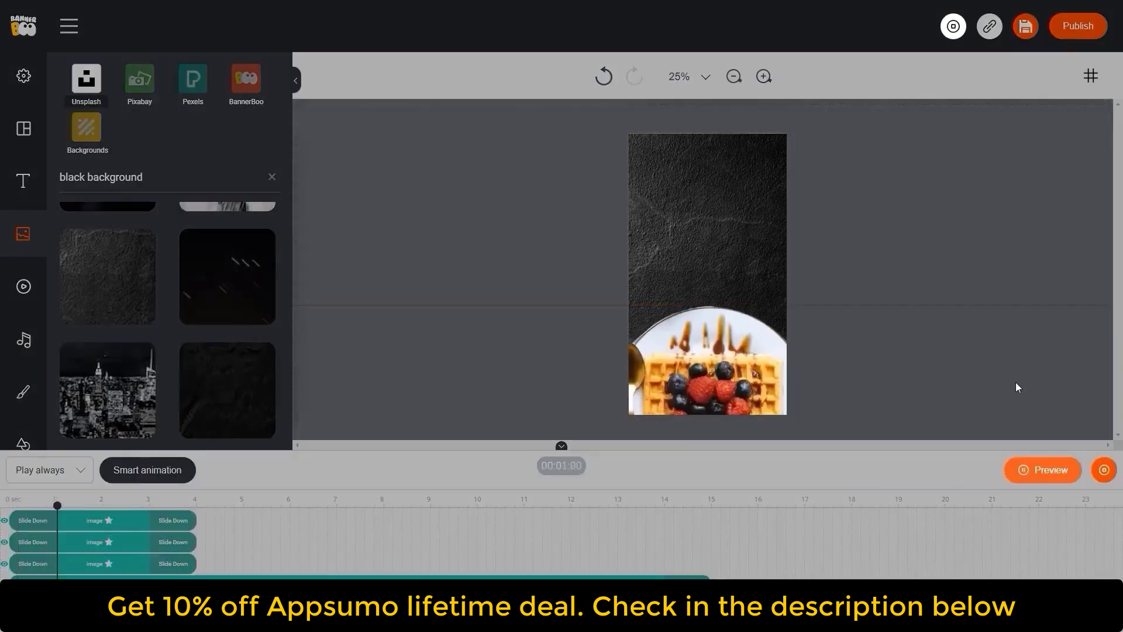
{"action": "left_click", "coordinate": [1105, 471]}
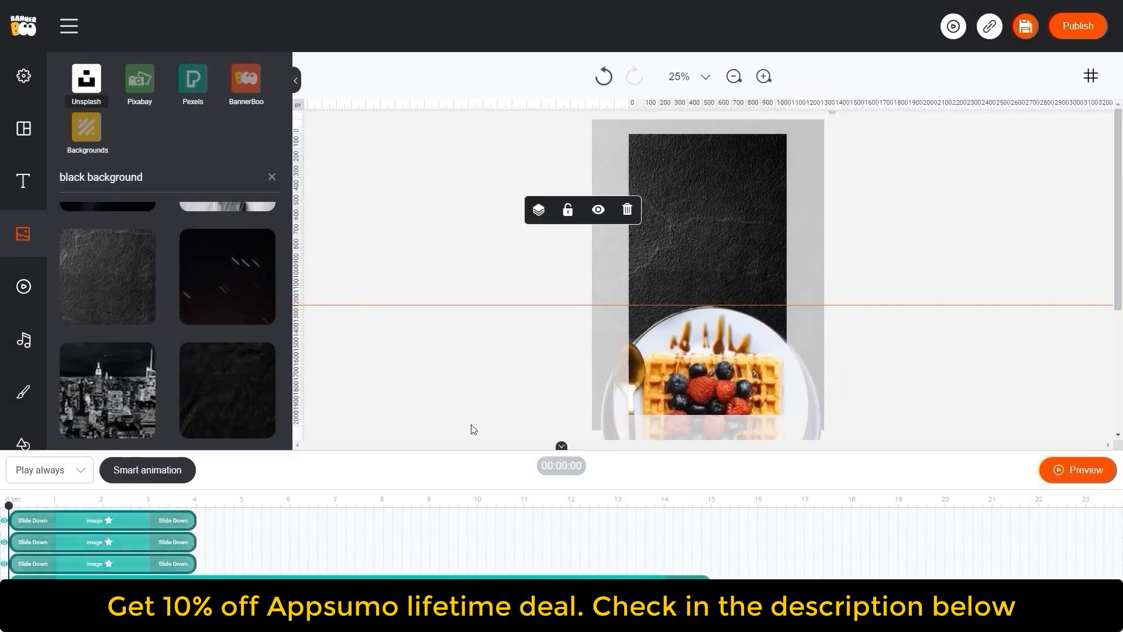
- Customize the photos' entry animation with a Top offset of 2
{"action": "left_click", "coordinate": [32, 520]}
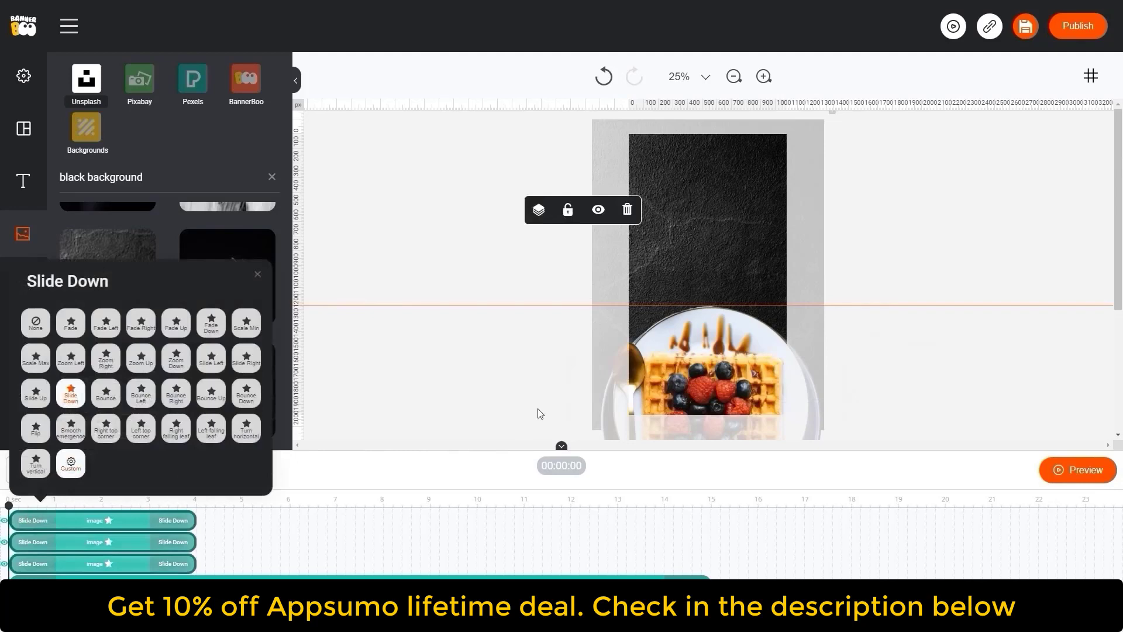
{"action": "left_click", "coordinate": [78, 464]}
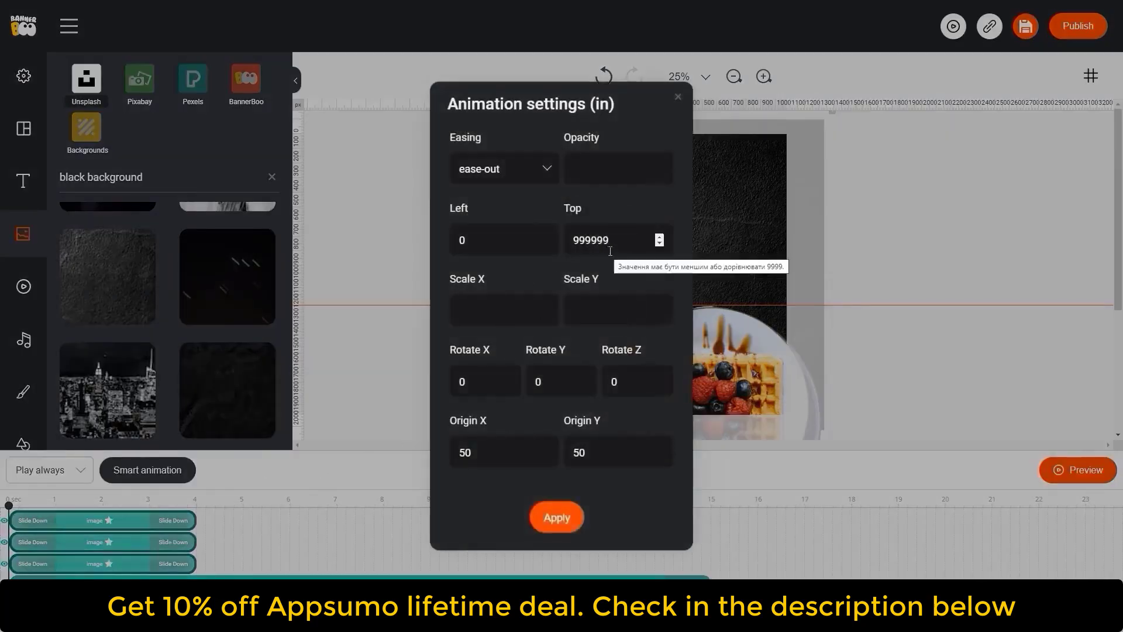
{"action": "left_click_drag", "start_coordinate": [614, 240], "coordinate": [544, 240]}
{"action": "type", "text": "2000"}
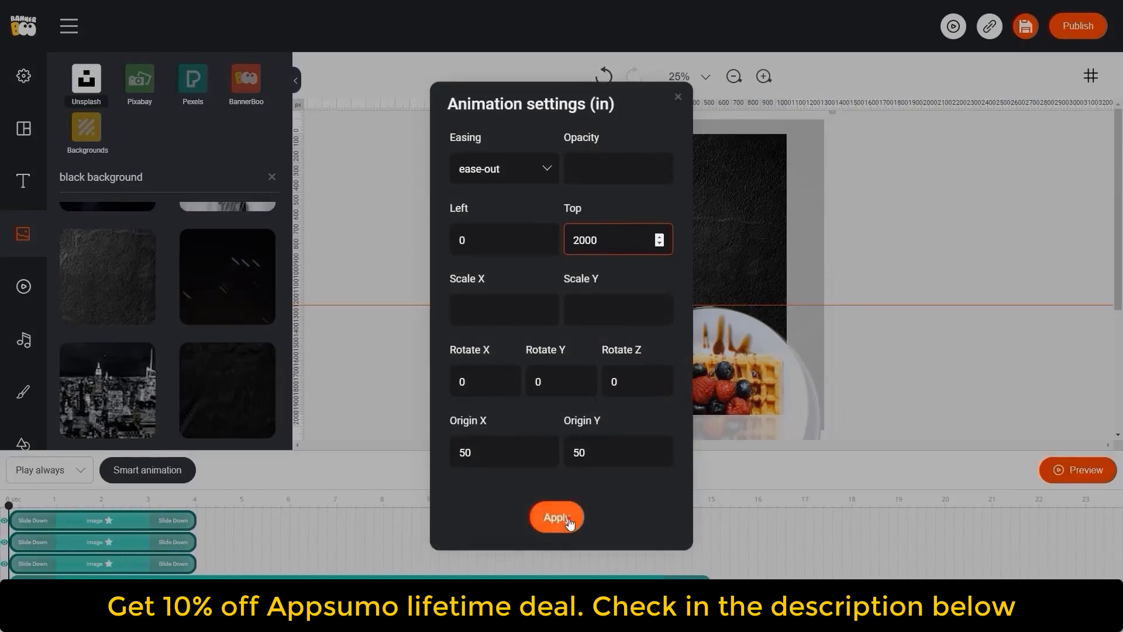
{"action": "left_click", "coordinate": [569, 523]}
- Customize the photos' exit animation with a Top offset of 2000 and preview the banner
{"action": "left_click", "coordinate": [175, 520]}
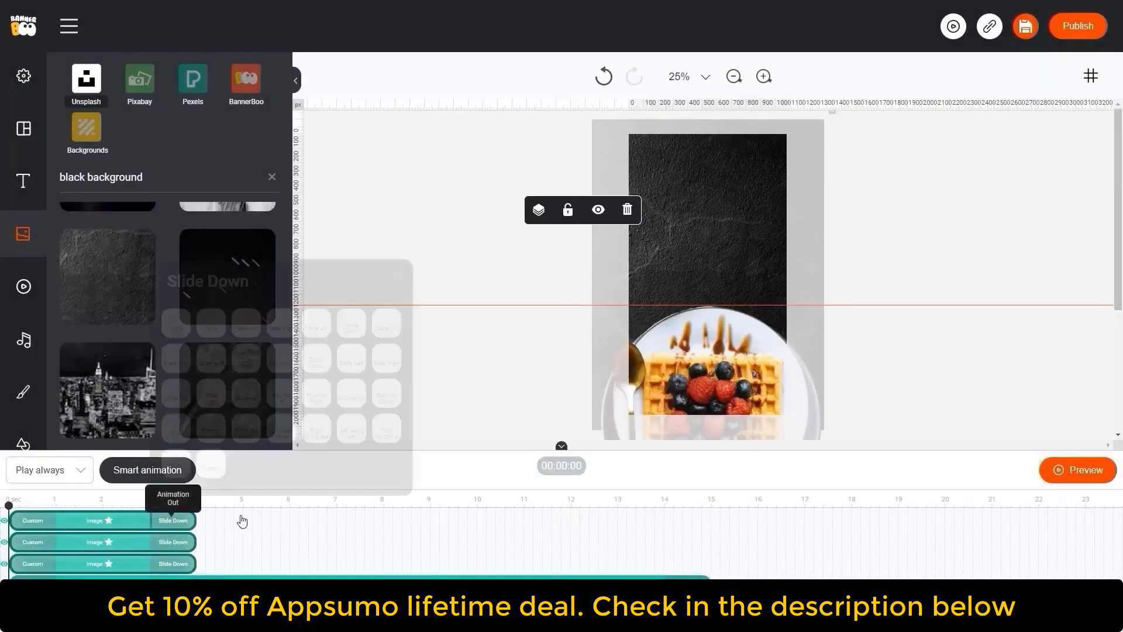
{"action": "left_click", "coordinate": [212, 467]}
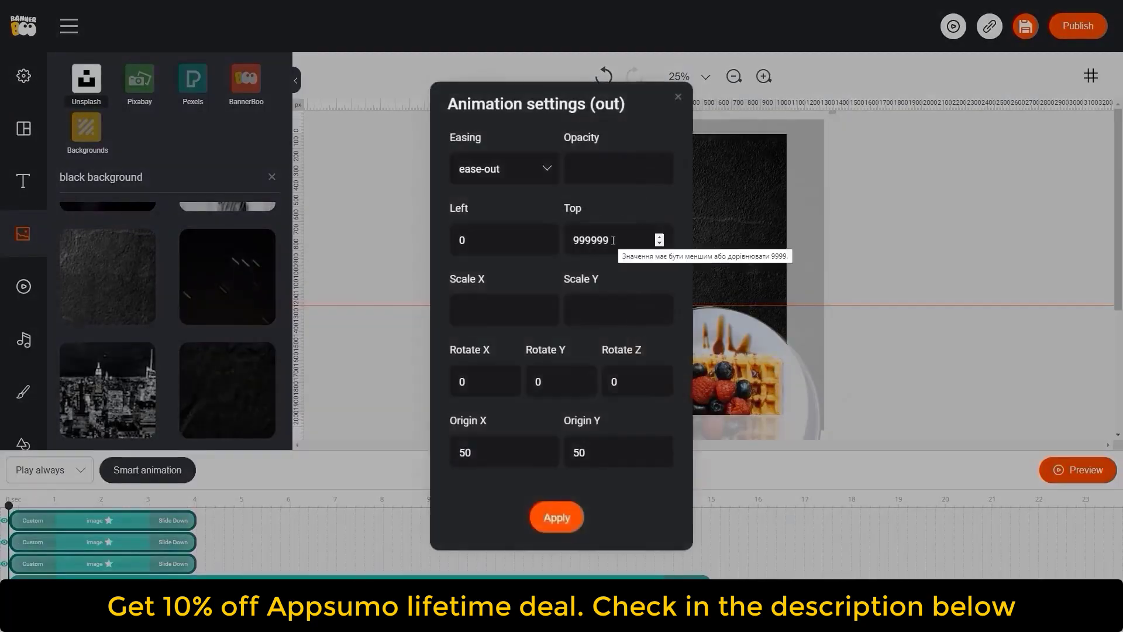
{"action": "left_click_drag", "start_coordinate": [614, 241], "coordinate": [515, 243]}
{"action": "type", "text": "2000"}
{"action": "left_click", "coordinate": [507, 170]}
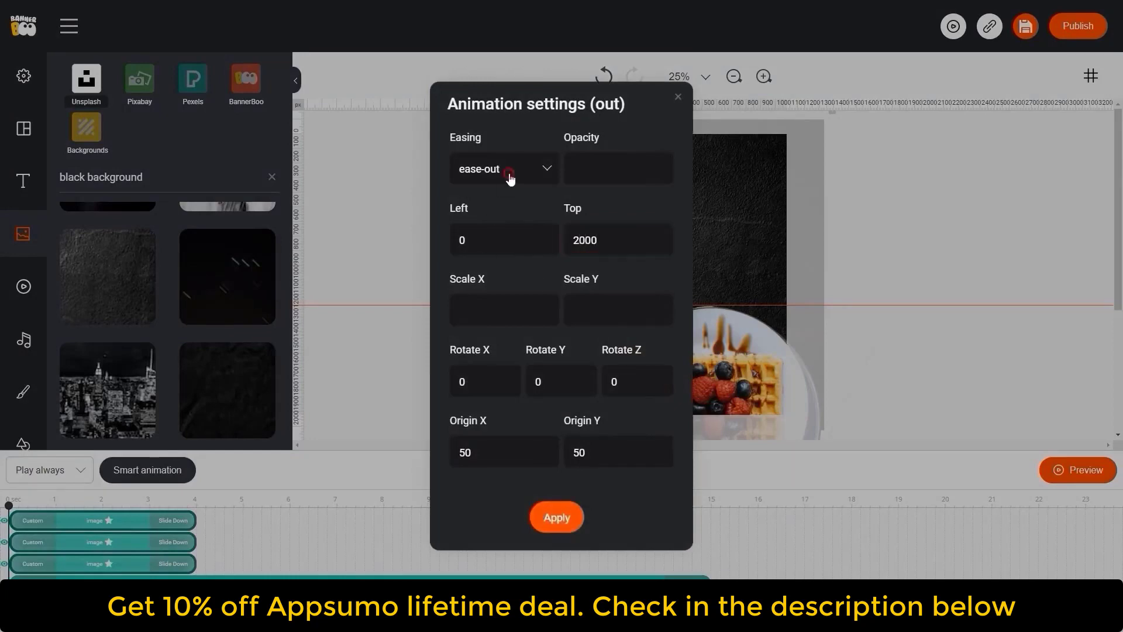
{"action": "left_click", "coordinate": [497, 217]}
{"action": "left_click", "coordinate": [559, 519]}
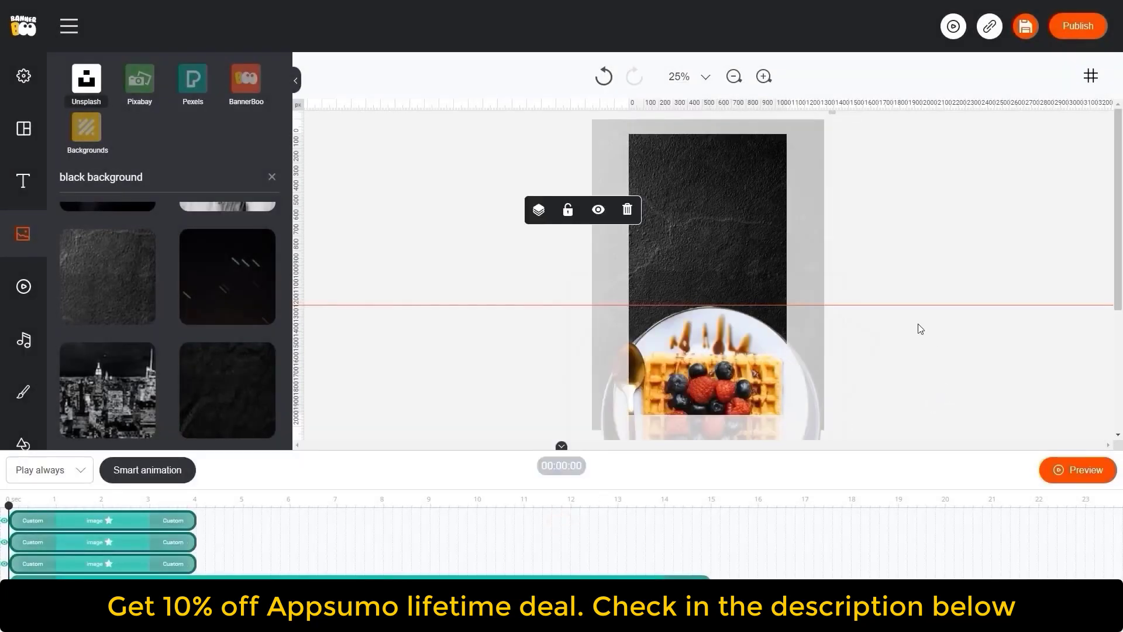
{"action": "left_click", "coordinate": [1077, 470]}
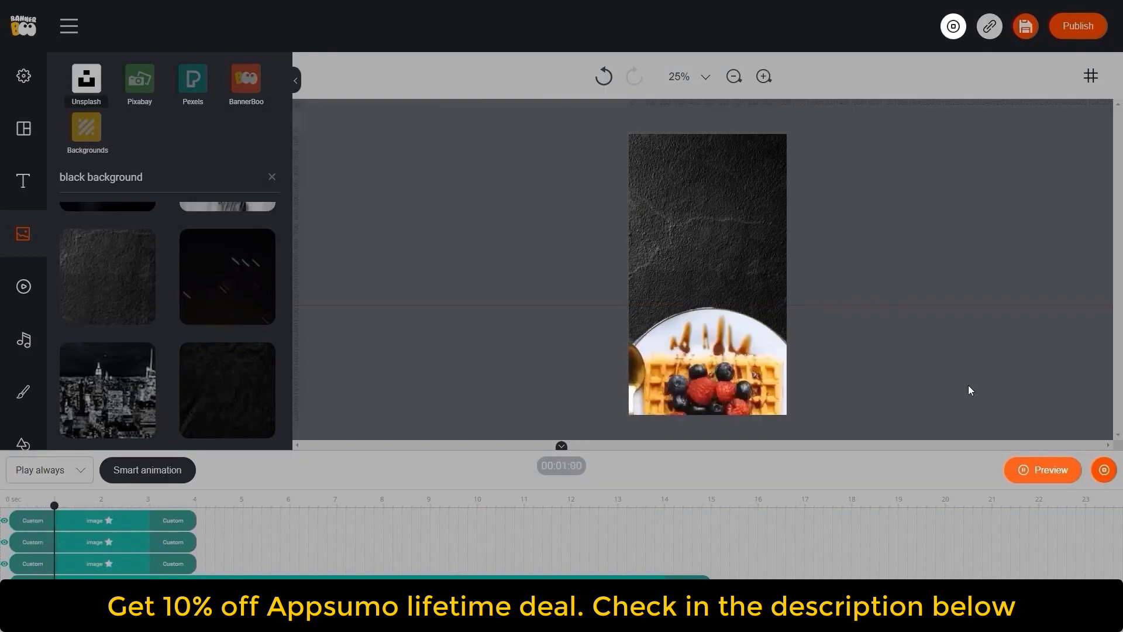
{"action": "left_click", "coordinate": [1103, 470]}
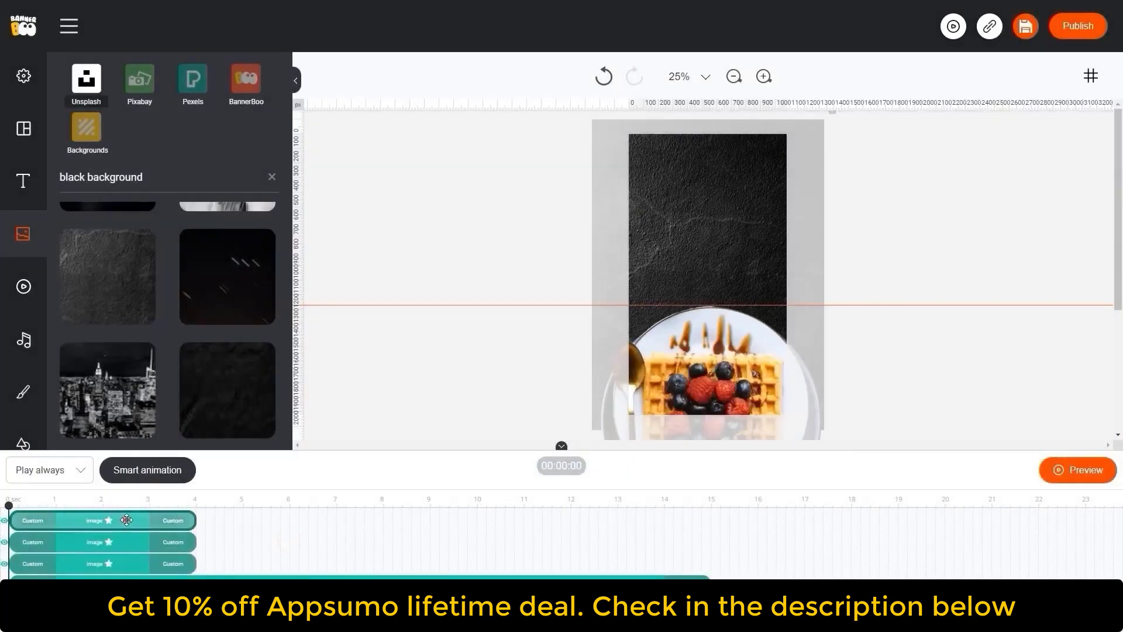
- Stagger the three food photos in the timeline to start at about 3, 7 and 11 seconds, and preview
{"action": "left_click_drag", "start_coordinate": [127, 519], "coordinate": [641, 519]}
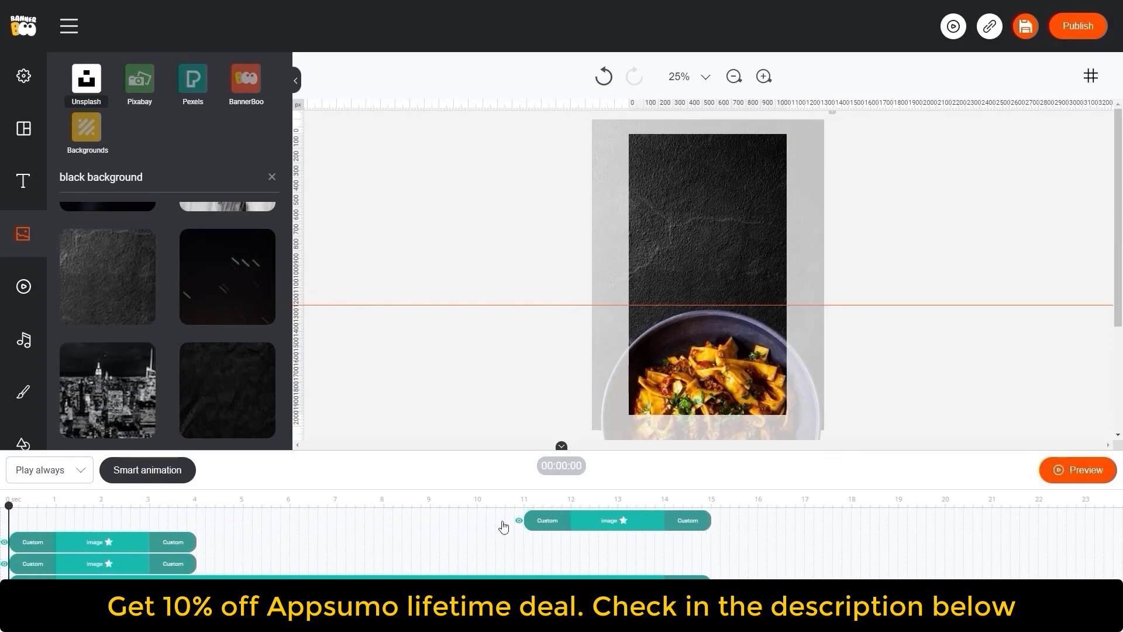
{"action": "left_click_drag", "start_coordinate": [121, 541], "coordinate": [454, 533]}
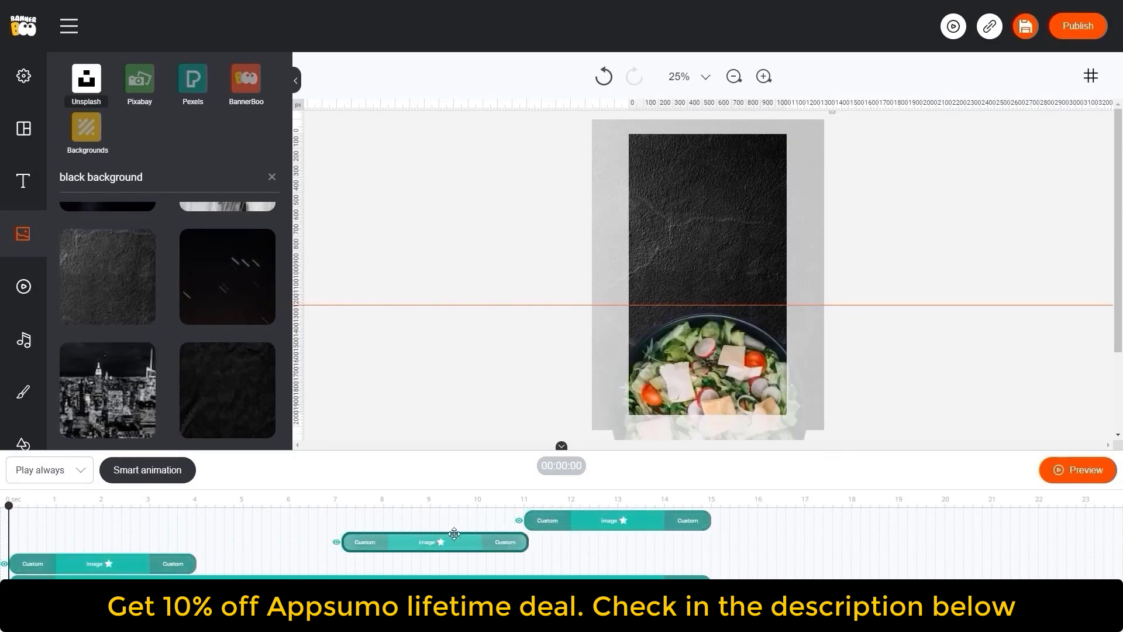
{"action": "left_click_drag", "start_coordinate": [126, 563], "coordinate": [271, 563]}
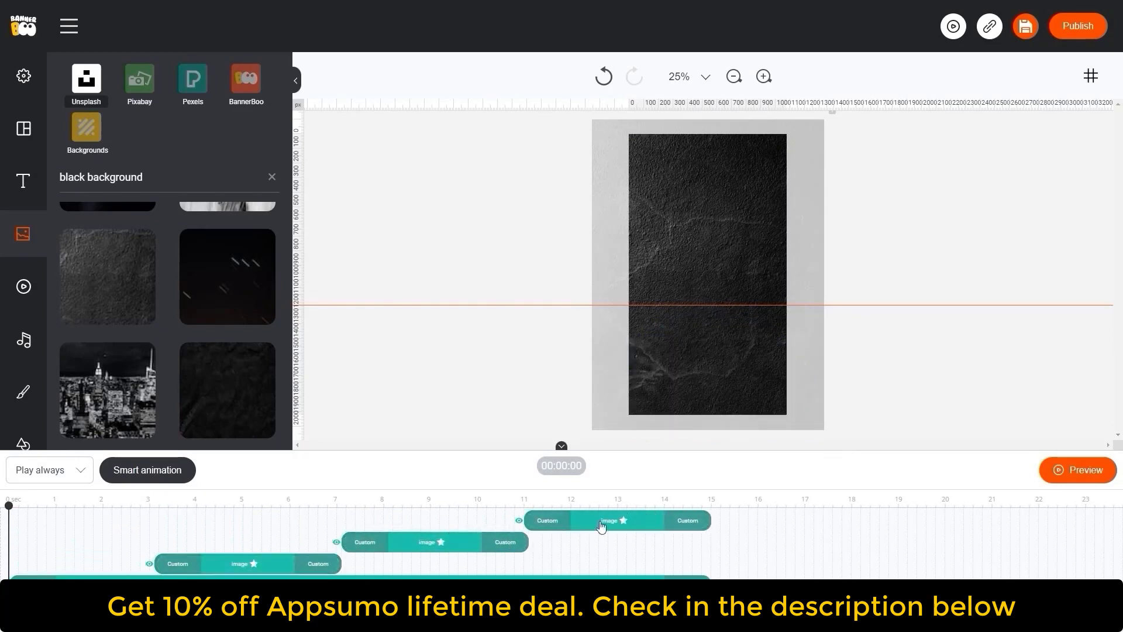
{"action": "left_click_drag", "start_coordinate": [893, 490], "coordinate": [998, 508]}
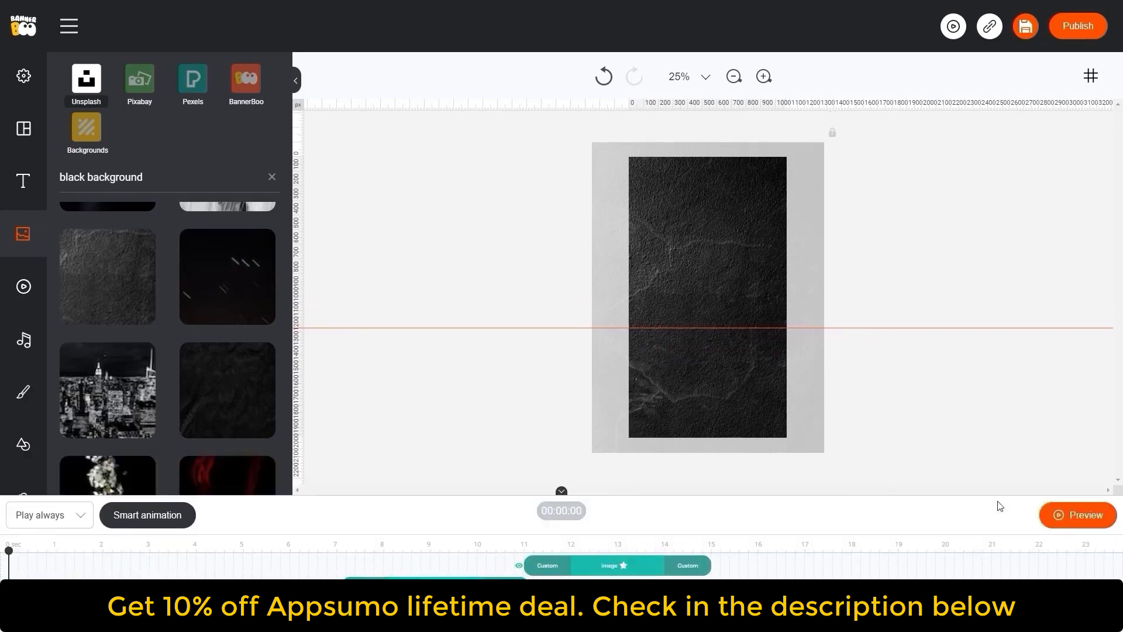
{"action": "left_click", "coordinate": [1078, 515]}
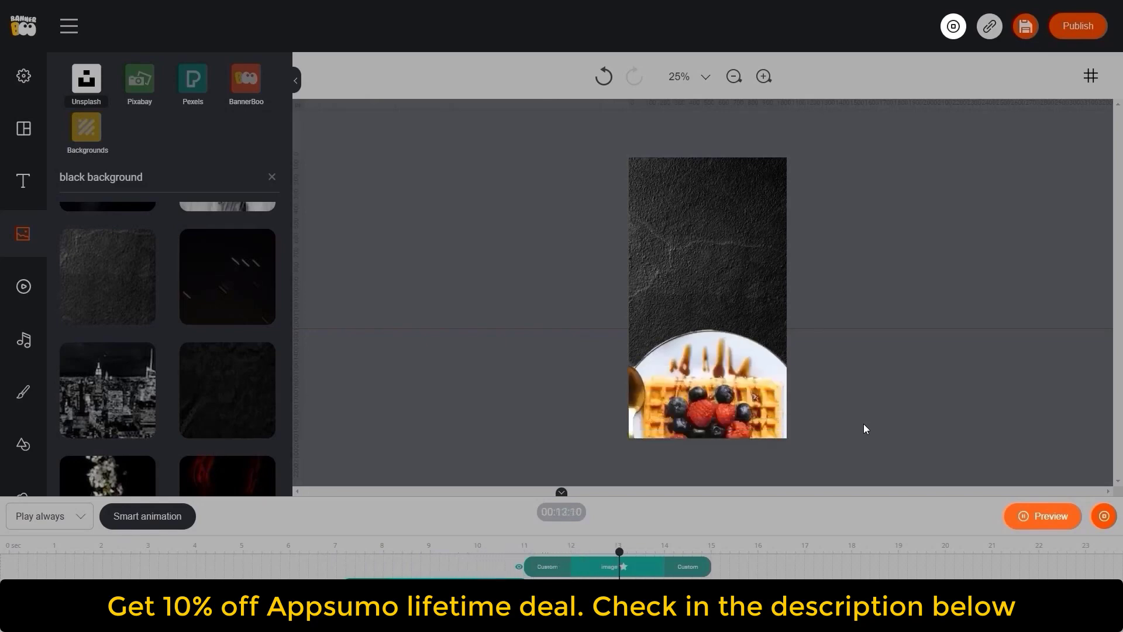
{"action": "left_click", "coordinate": [1026, 513]}
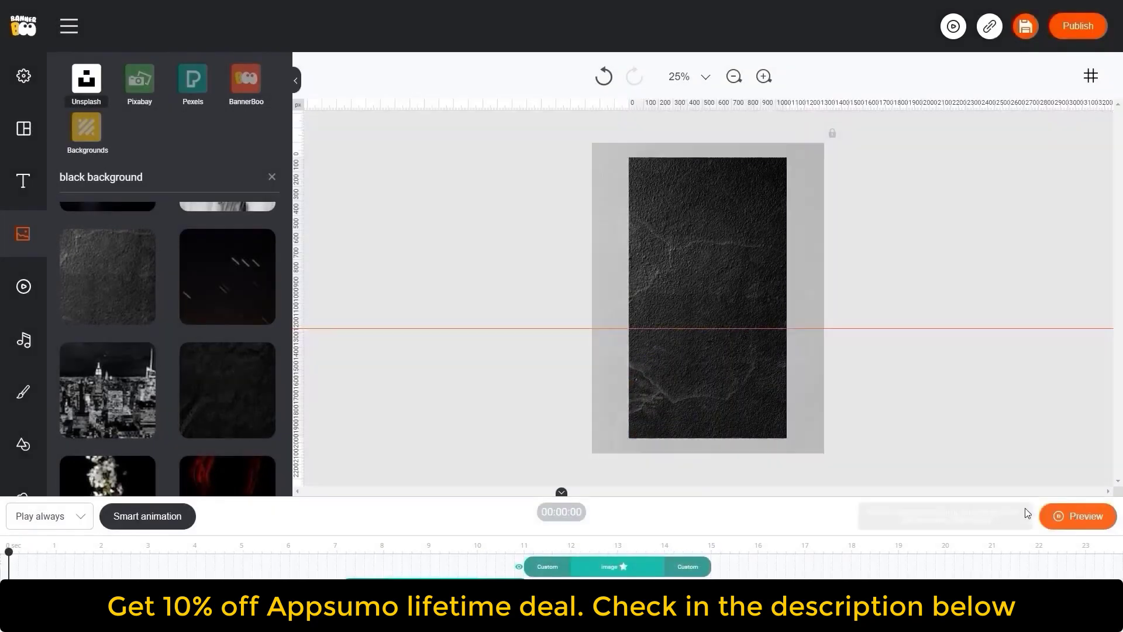
- Scrub to the 5-second mark and inspect the salad photo's image adjustment options
{"action": "left_click", "coordinate": [438, 546]}
{"action": "left_click", "coordinate": [242, 546]}
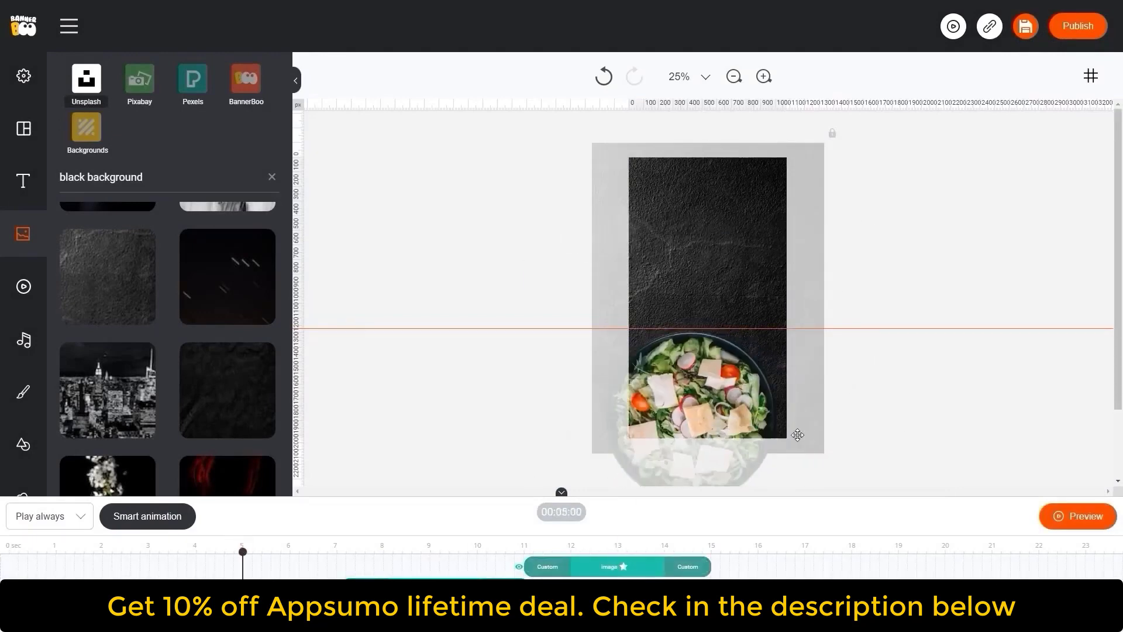
{"action": "left_click_drag", "start_coordinate": [845, 416], "coordinate": [848, 418]}
{"action": "left_click", "coordinate": [658, 259]}
{"action": "left_click_drag", "start_coordinate": [662, 309], "coordinate": [668, 310]}
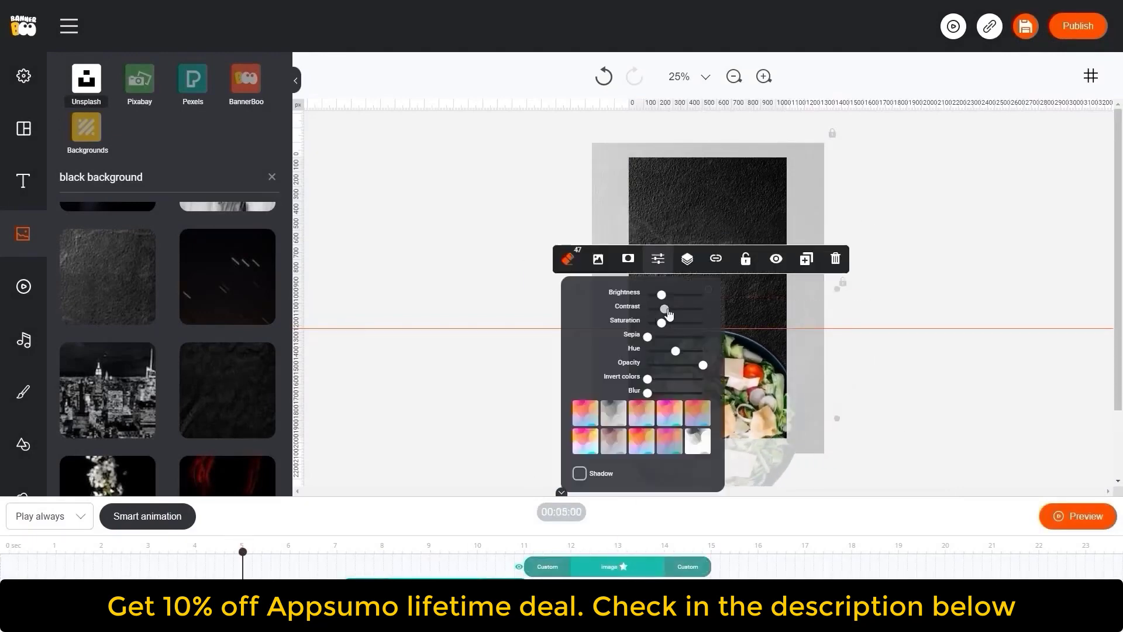
{"action": "left_click", "coordinate": [967, 386]}
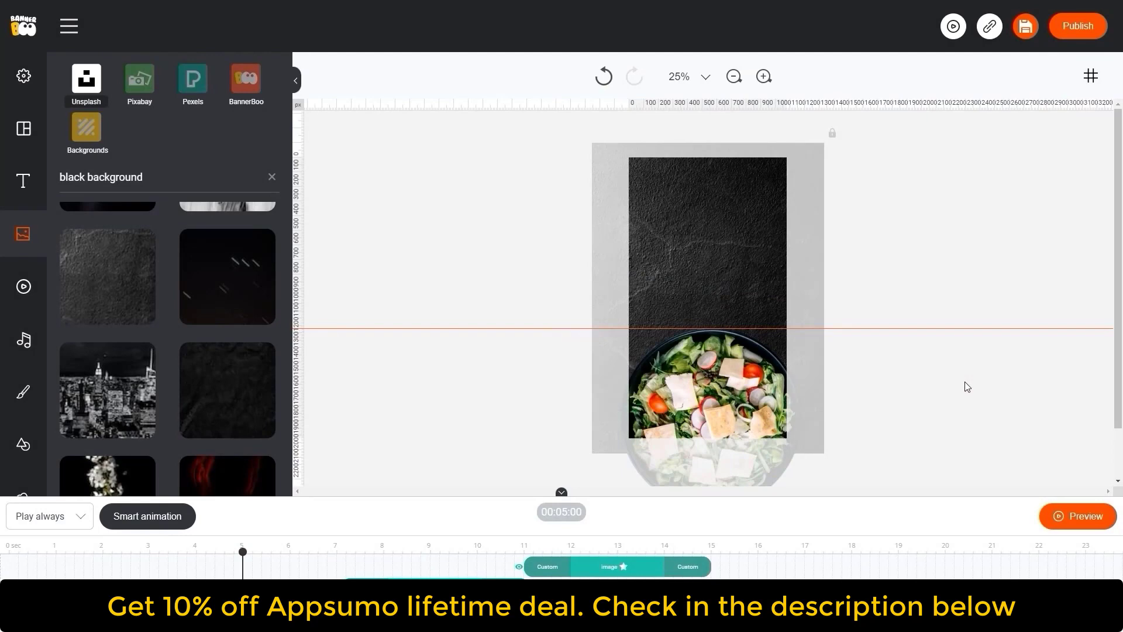
- Search the elements for "swipe" and place a pink Swipe Up badge near the bottom of the canvas at 1.8 seconds
{"action": "left_click", "coordinate": [91, 546]}
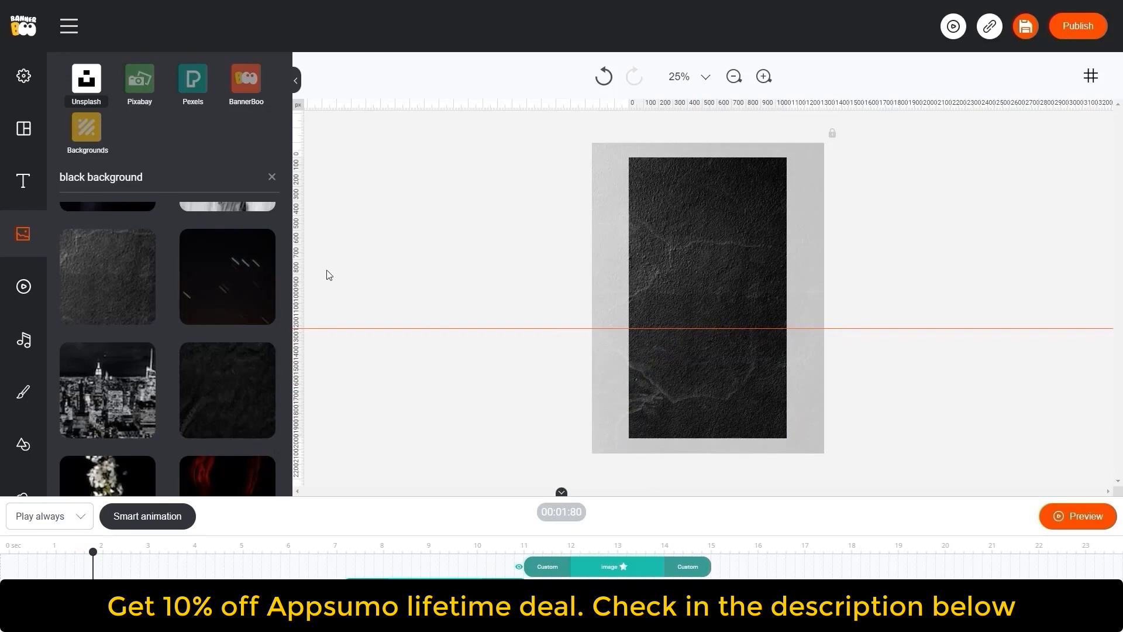
{"action": "left_click", "coordinate": [19, 443]}
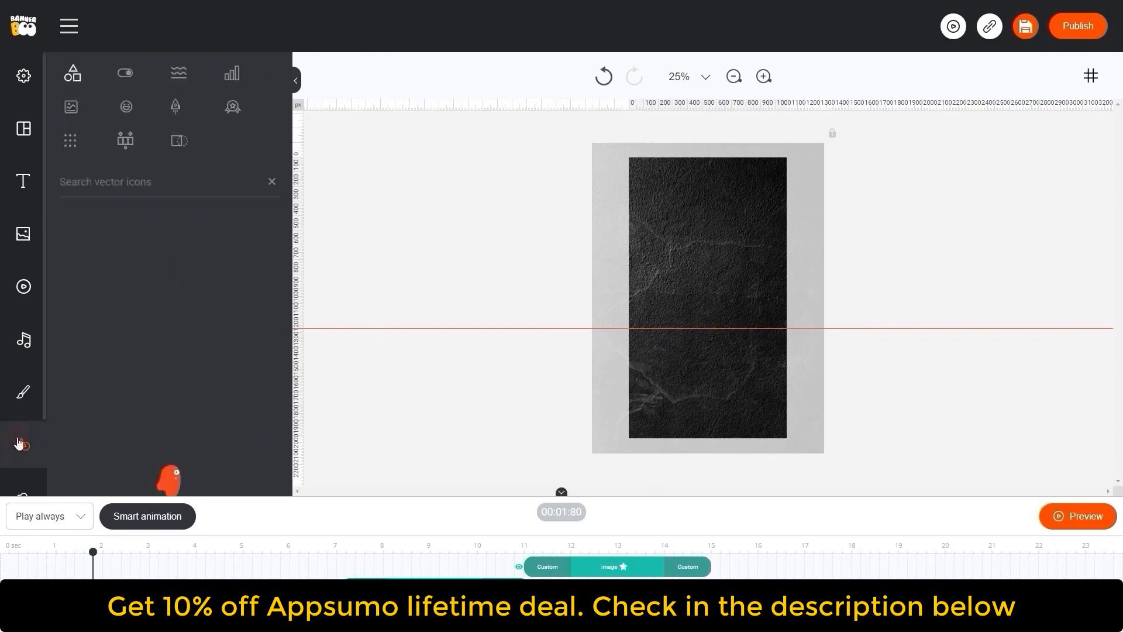
{"action": "left_click", "coordinate": [177, 180]}
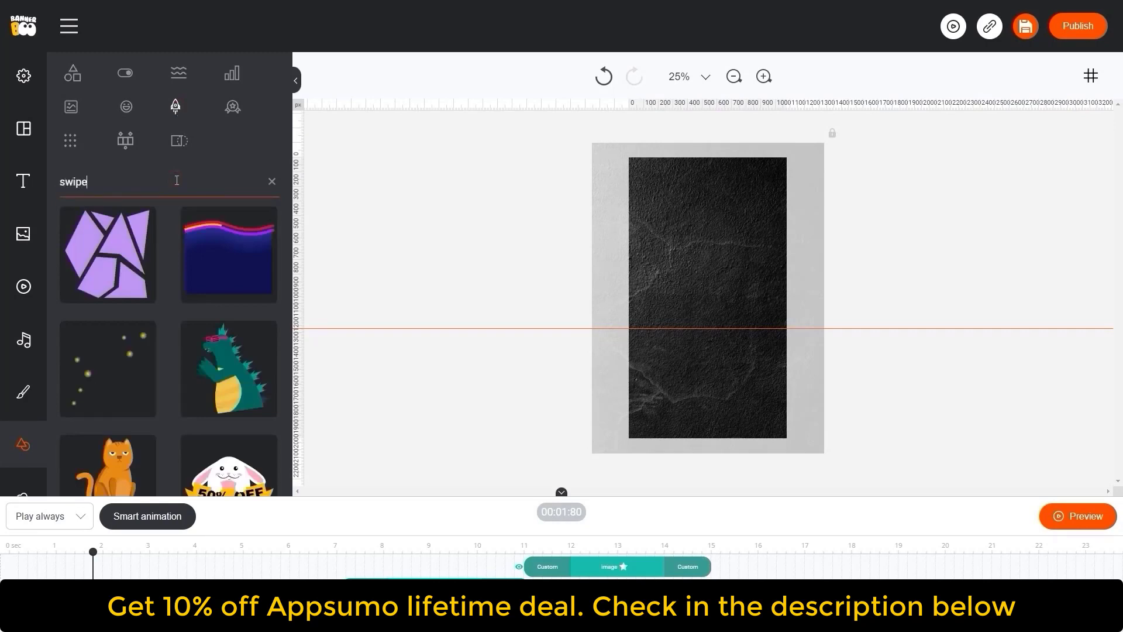
{"action": "key", "text": "Return"}
{"action": "scroll", "coordinate": [171, 289], "scroll_direction": "down", "scroll_amount": 7}
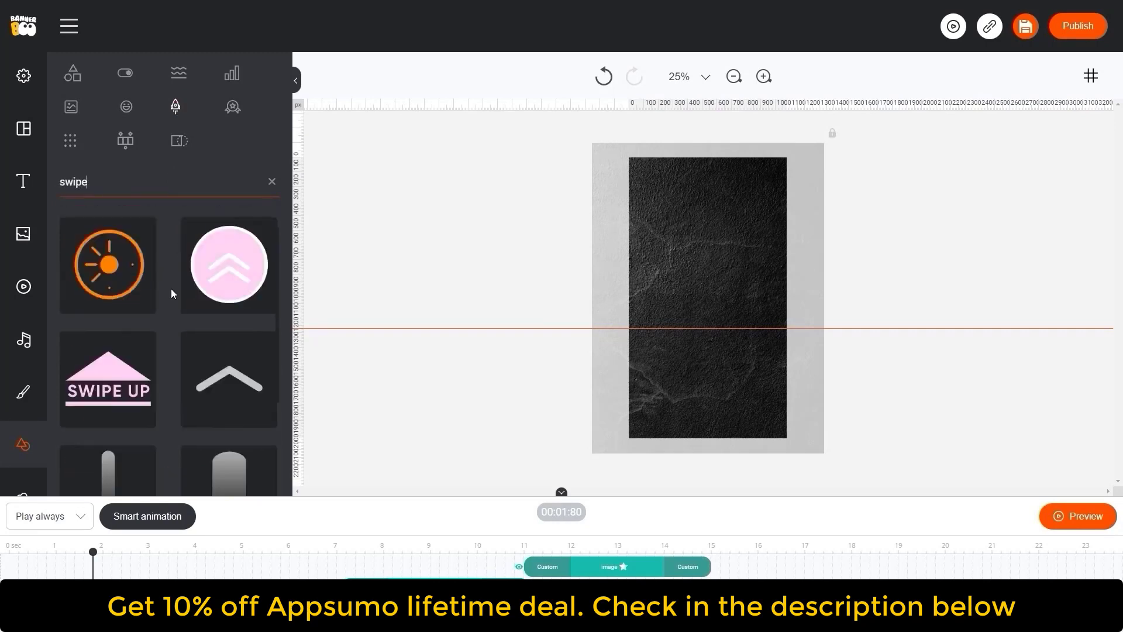
{"action": "scroll", "coordinate": [171, 289], "scroll_direction": "down", "scroll_amount": 3}
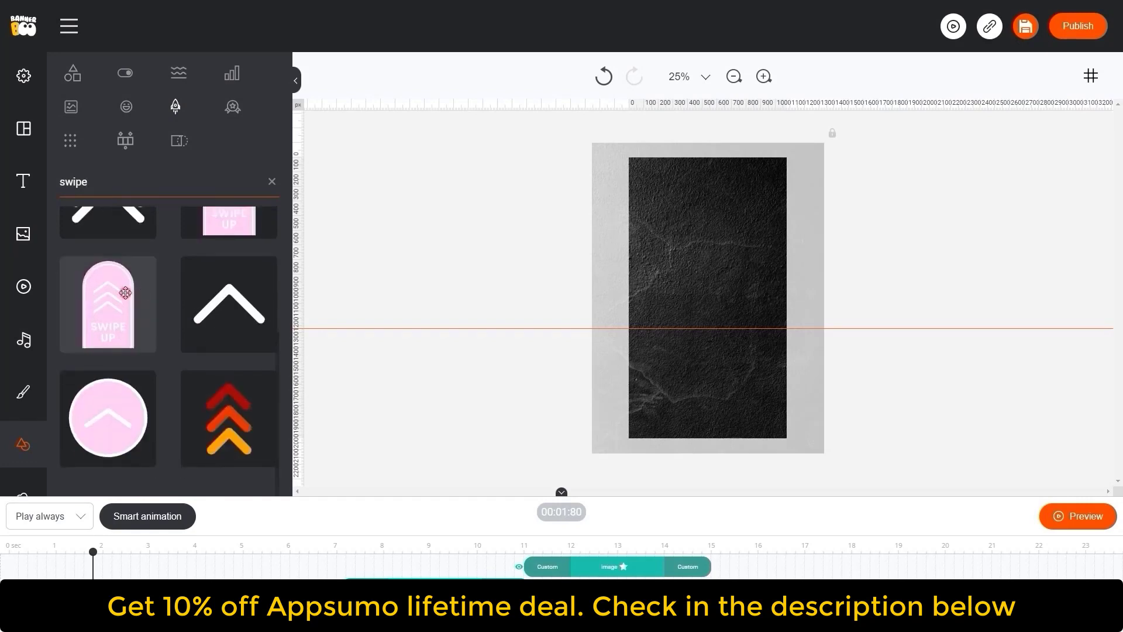
{"action": "left_click_drag", "start_coordinate": [126, 290], "coordinate": [717, 408]}
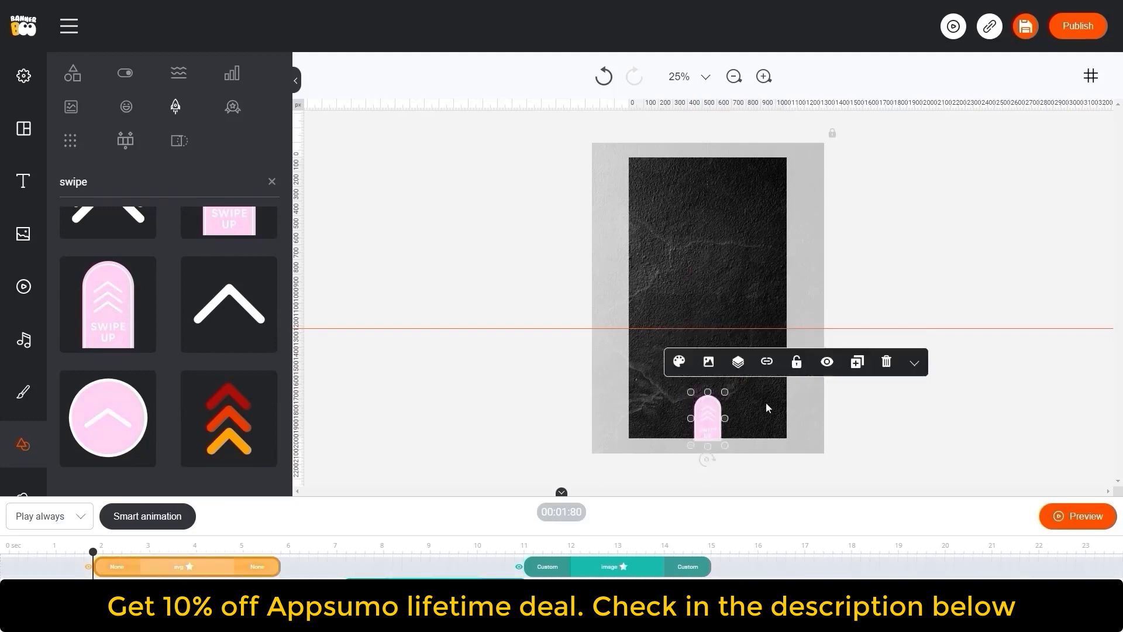
- Stretch the Swipe Up badge's timeline bar to span about 1 to 15 seconds with Slide Down animations
{"action": "left_click", "coordinate": [459, 421]}
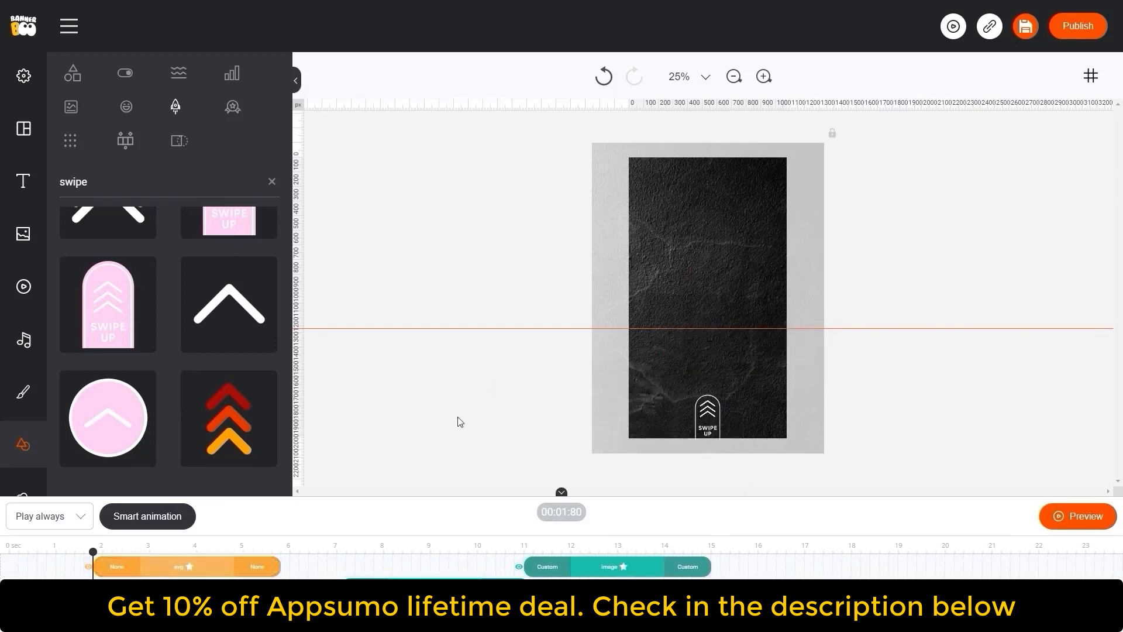
{"action": "left_click_drag", "start_coordinate": [207, 566], "coordinate": [637, 562]}
{"action": "left_click_drag", "start_coordinate": [526, 566], "coordinate": [58, 567]}
{"action": "left_click", "coordinate": [87, 567]}
{"action": "left_click", "coordinate": [117, 442]}
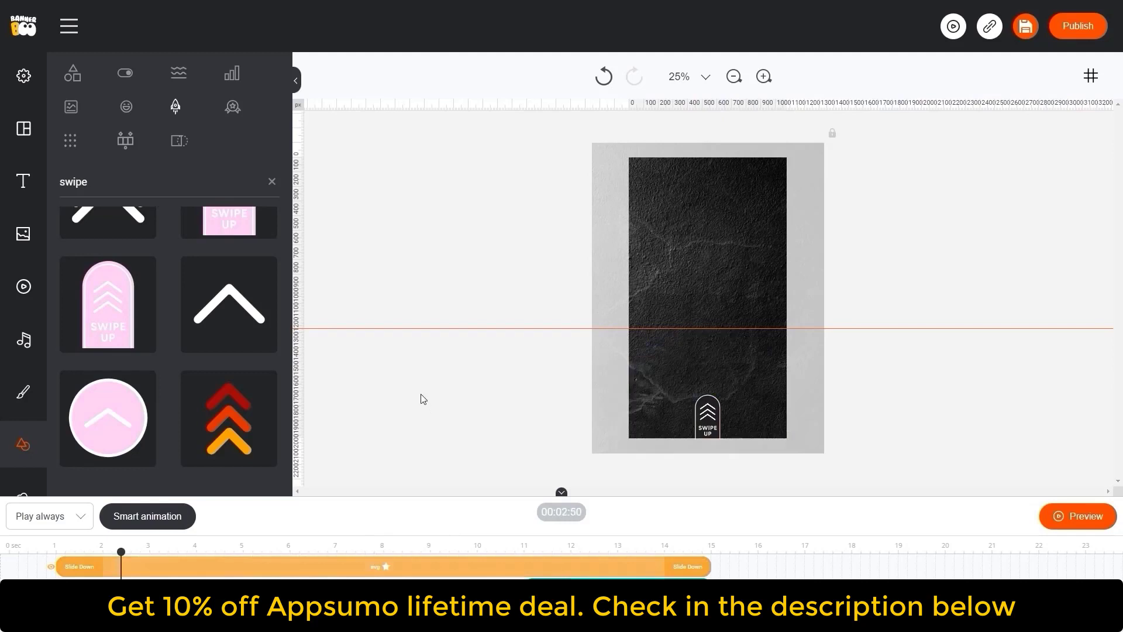
- Search the elements for cook, food and then restaurant, and insert a fork-and-knife restaurant icon
{"action": "left_click", "coordinate": [71, 107]}
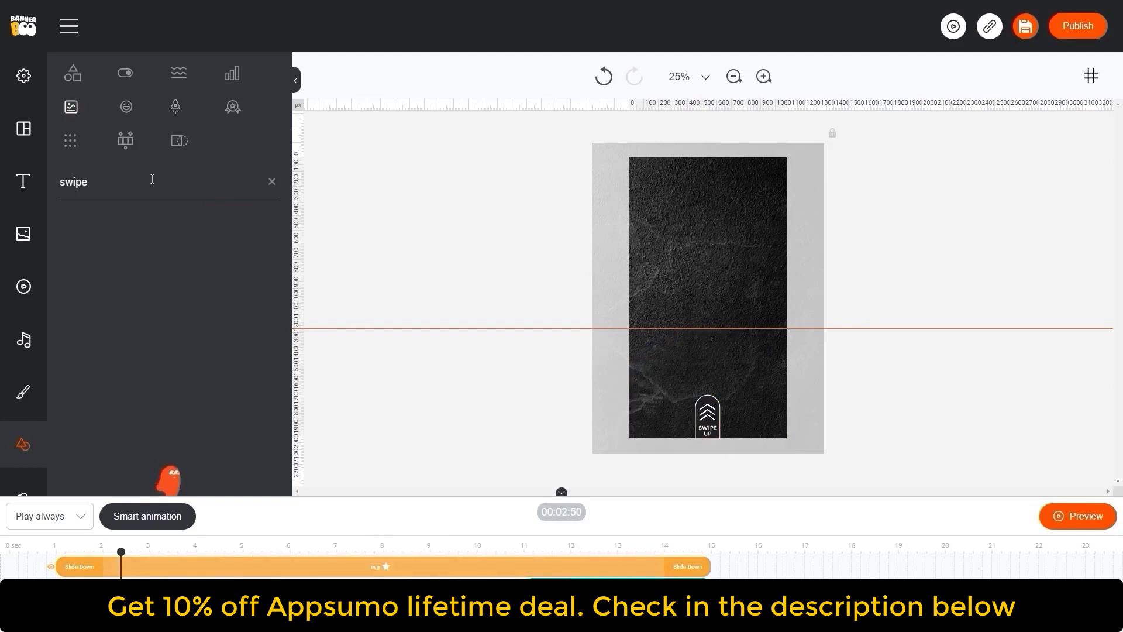
{"action": "left_click", "coordinate": [130, 183]}
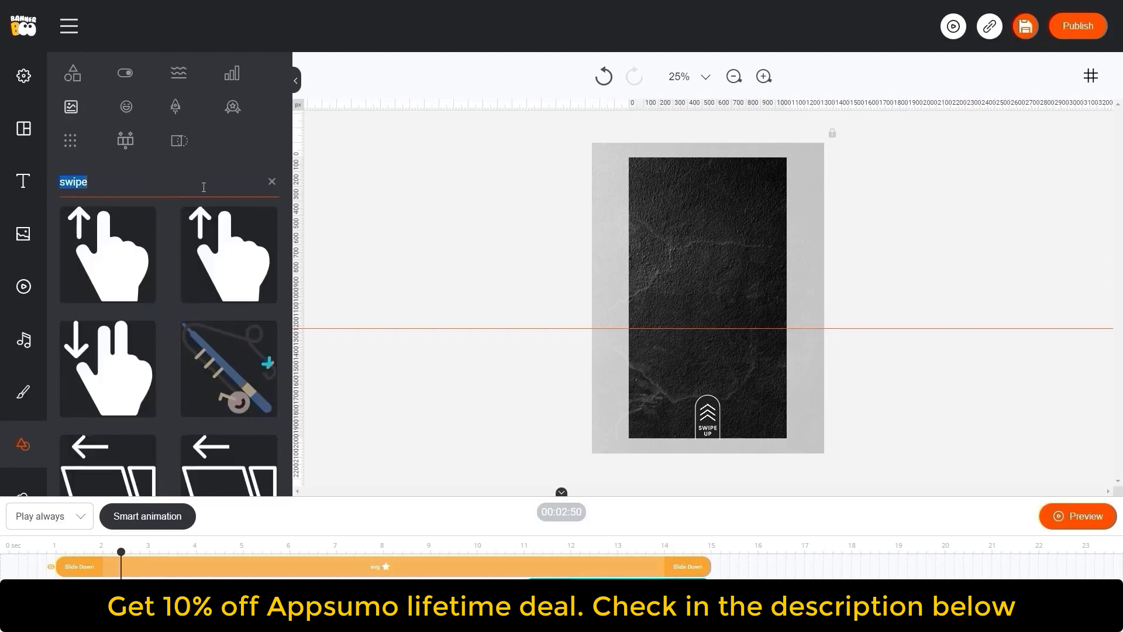
{"action": "type", "text": "cook"}
{"action": "key", "text": "Return"}
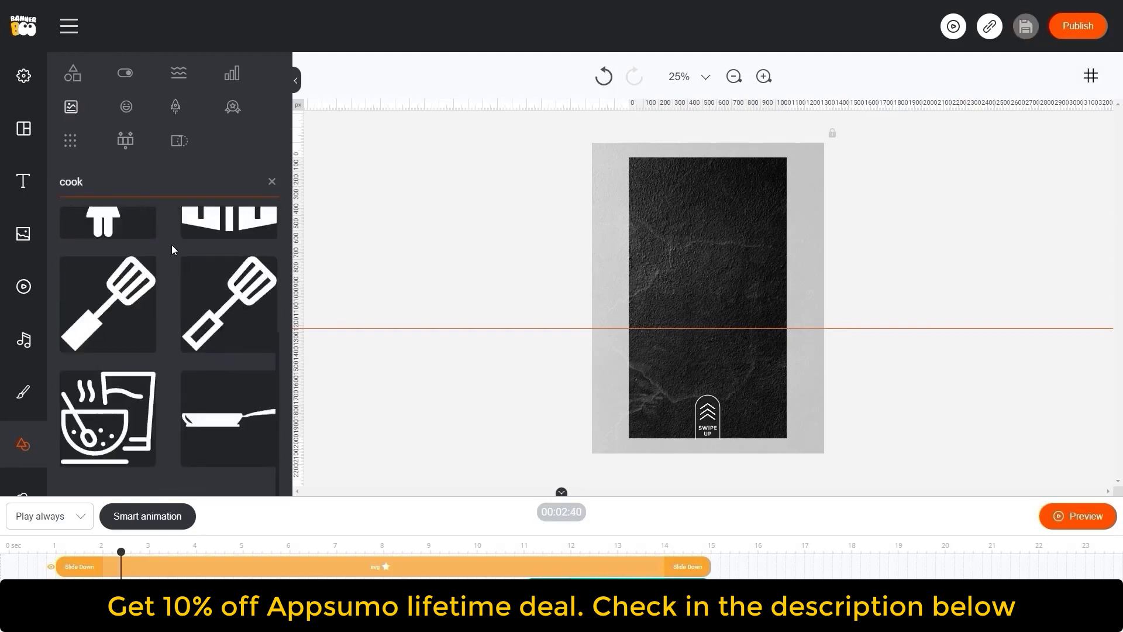
{"action": "type", "text": "food"}
{"action": "key", "text": "Return"}
{"action": "scroll", "coordinate": [171, 302], "scroll_direction": "down", "scroll_amount": 2}
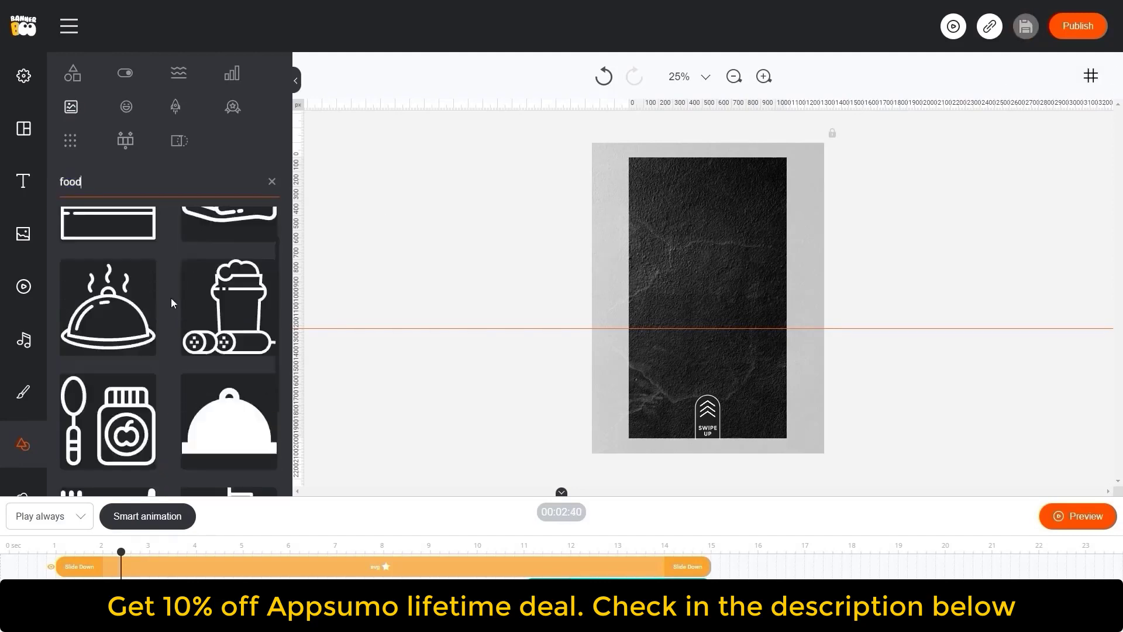
{"action": "scroll", "coordinate": [170, 297], "scroll_direction": "down", "scroll_amount": 10}
{"action": "left_click_drag", "start_coordinate": [85, 183], "coordinate": [57, 188]}
{"action": "type", "text": "restaurant"}
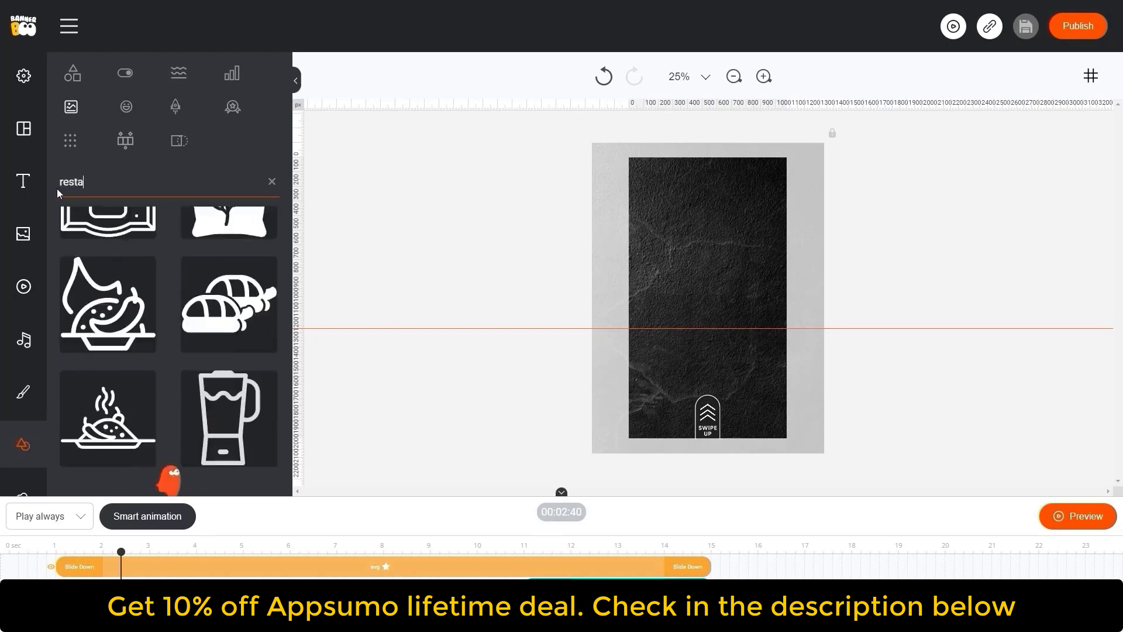
{"action": "key", "text": "Return"}
{"action": "scroll", "coordinate": [168, 291], "scroll_direction": "down", "scroll_amount": 8}
{"action": "left_click", "coordinate": [115, 325]}
- Shrink the restaurant icon and move it to the top centre of the canvas as a small logo
{"action": "left_click", "coordinate": [719, 303]}
{"action": "left_click", "coordinate": [658, 378]}
{"action": "left_click", "coordinate": [596, 405]}
{"action": "left_click_drag", "start_coordinate": [738, 328], "coordinate": [685, 190]}
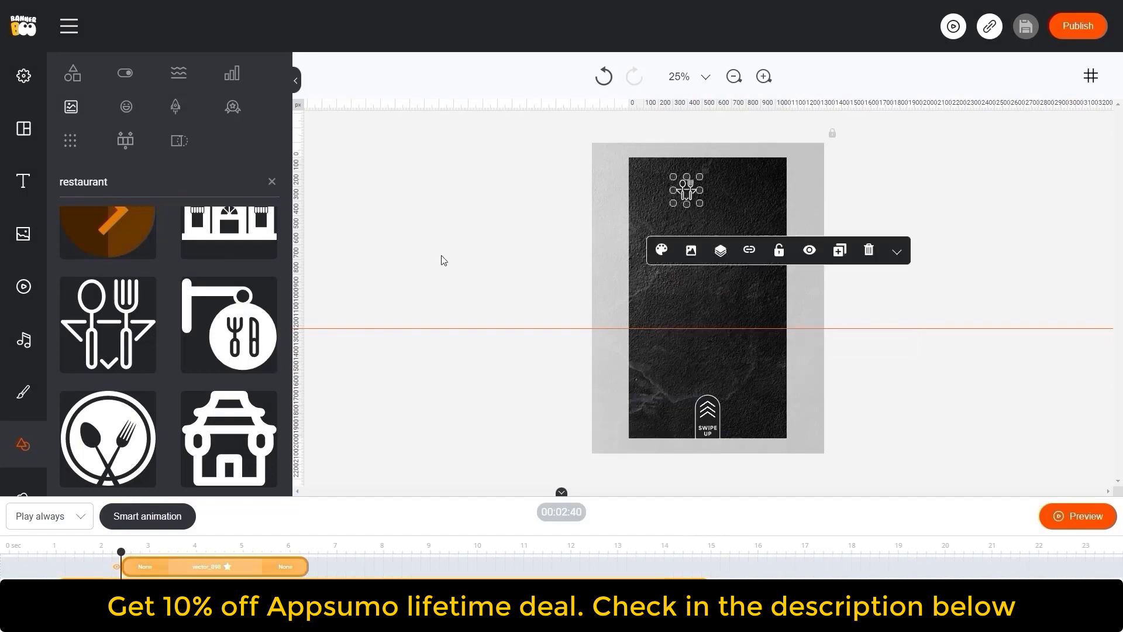
{"action": "left_click", "coordinate": [441, 257]}
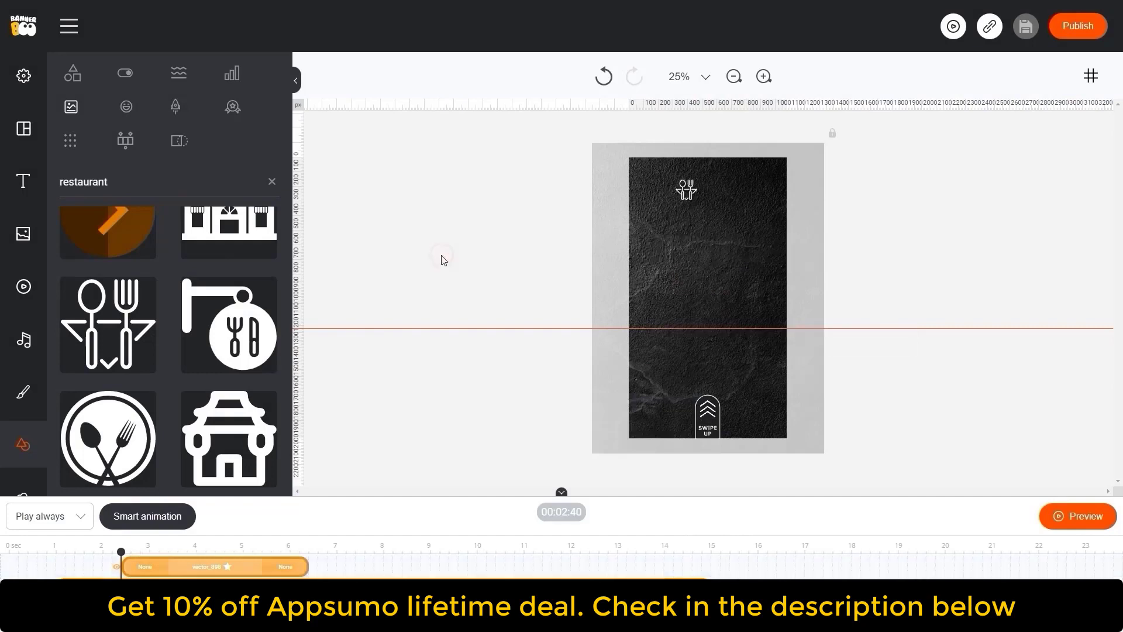
- Add an ON SALE text style to the canvas and change its text to Silven
{"action": "left_click", "coordinate": [22, 184]}
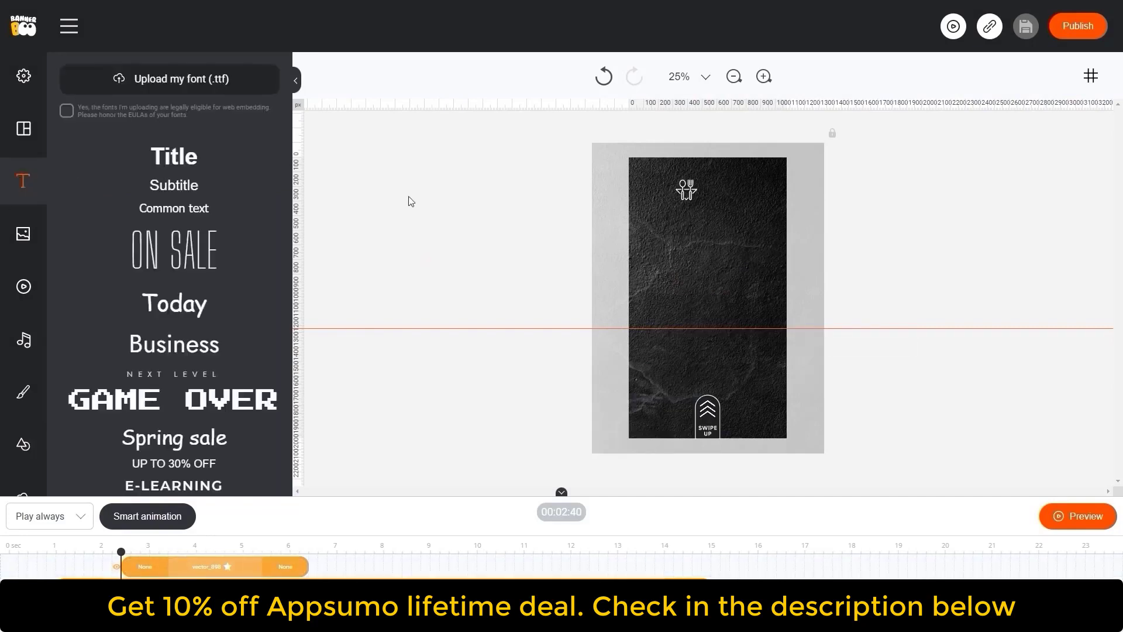
{"action": "left_click_drag", "start_coordinate": [177, 260], "coordinate": [709, 243]}
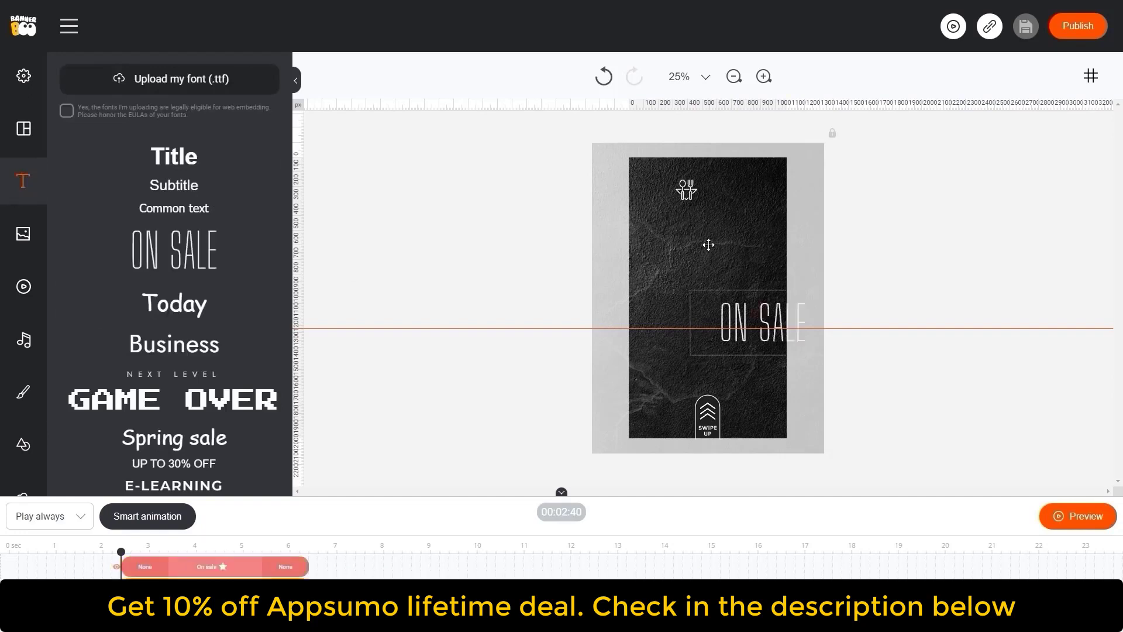
{"action": "double_click", "coordinate": [706, 240]}
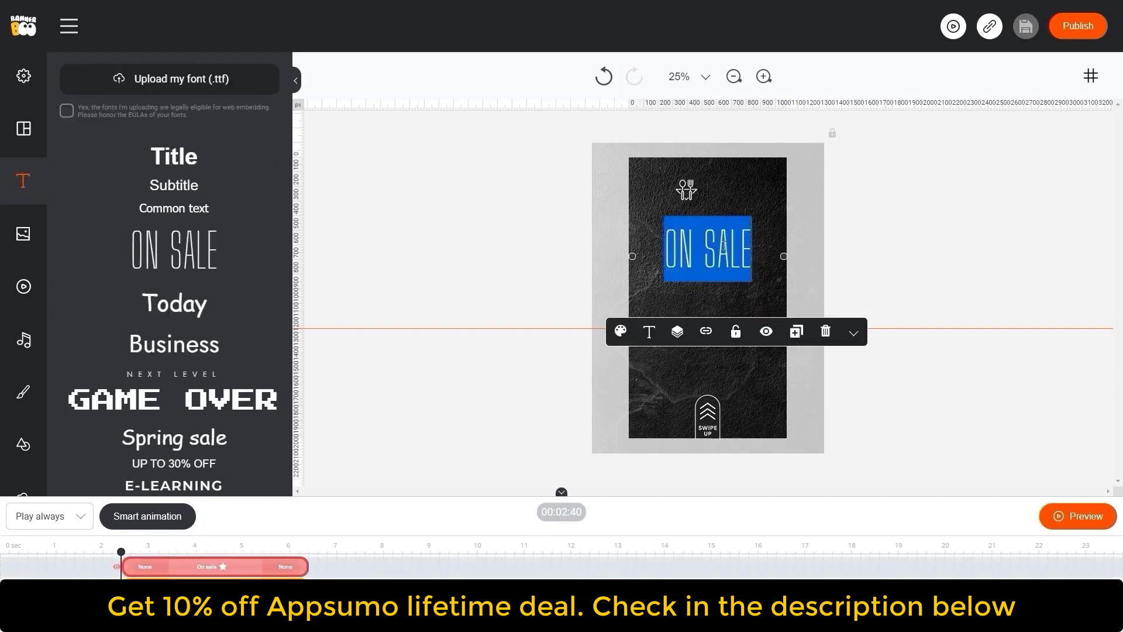
{"action": "type", "text": "Silven"}
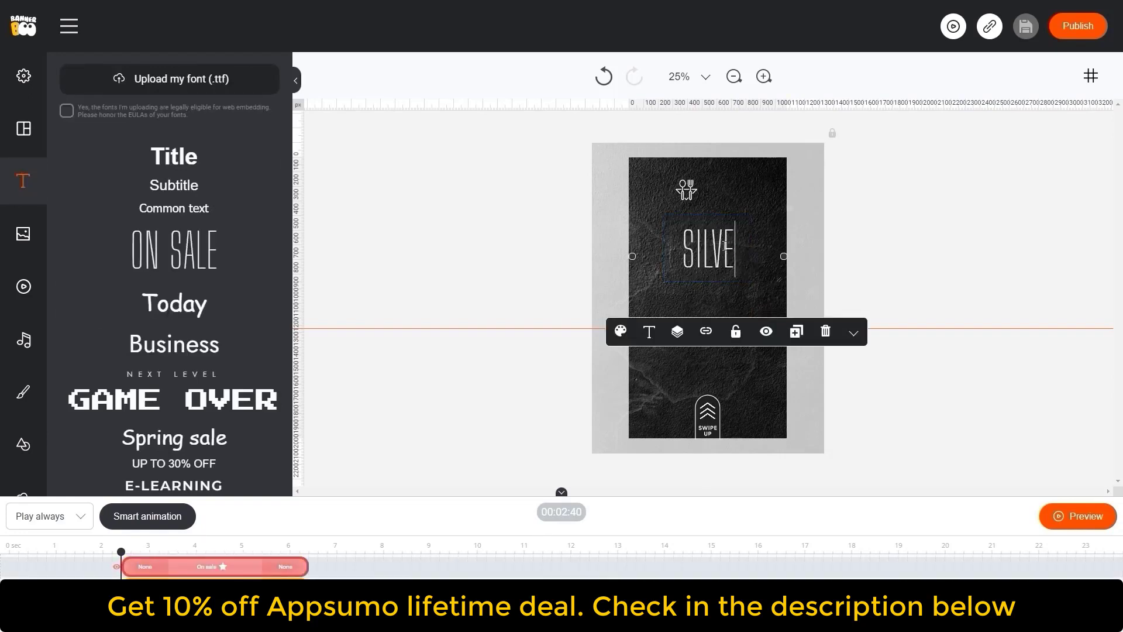
- Decrease the Silven text's font size from the text settings
{"action": "left_click", "coordinate": [649, 332]}
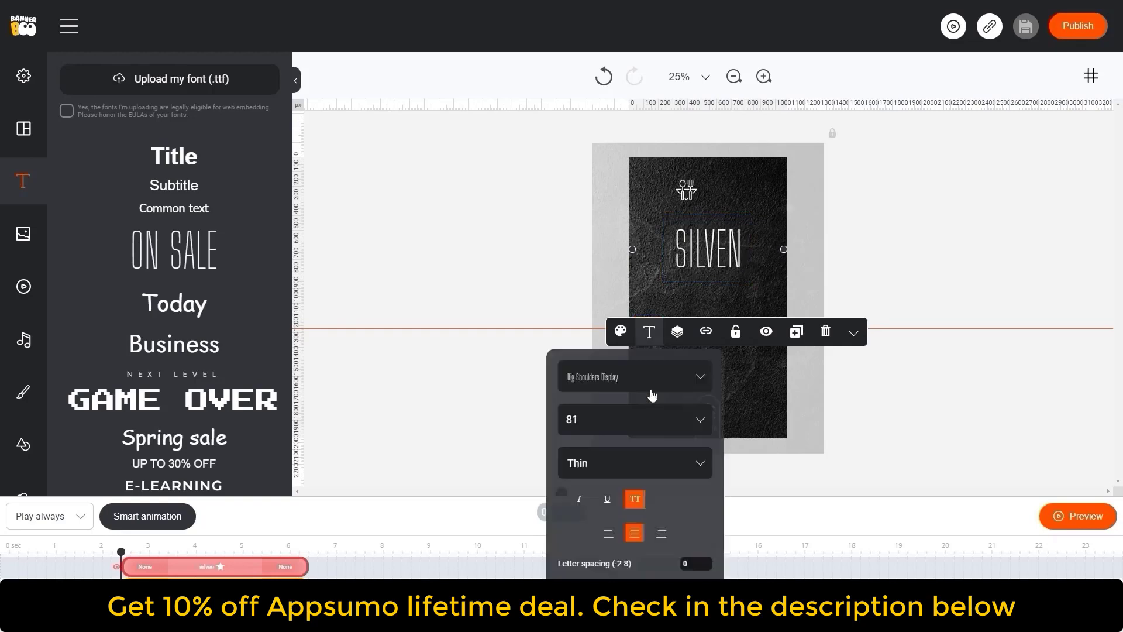
{"action": "left_click", "coordinate": [626, 417]}
{"action": "key", "text": "Down"}
{"action": "key", "text": "Down"}
{"action": "key", "text": "Down"}
{"action": "key", "text": "Down"}
{"action": "key", "text": "Down"}
{"action": "key", "text": "Down"}
{"action": "key", "text": "Down"}
{"action": "key", "text": "Down"}
{"action": "key", "text": "Down"}
{"action": "key", "text": "Down"}
{"action": "key", "text": "Down"}
{"action": "key", "text": "Down"}
{"action": "key", "text": "Down"}
{"action": "key", "text": "Down"}
{"action": "key", "text": "Down"}
{"action": "key", "text": "Down"}
{"action": "key", "text": "Down"}
{"action": "key", "text": "Down"}
{"action": "key", "text": "Down"}
{"action": "key", "text": "Down"}
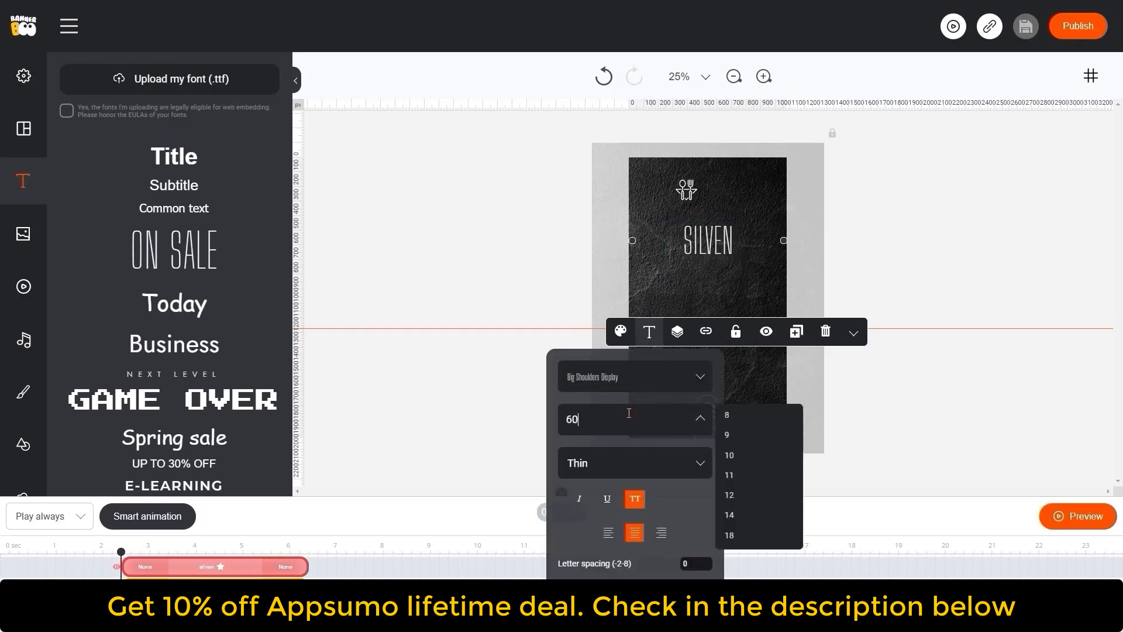
{"action": "key", "text": "Down"}
{"action": "key", "text": "Down"}
{"action": "key", "text": "Down"}
{"action": "key", "text": "Down"}
{"action": "key", "text": "Down"}
{"action": "key", "text": "Down"}
{"action": "key", "text": "Down"}
{"action": "key", "text": "Down"}
{"action": "key", "text": "Down"}
{"action": "key", "text": "Down"}
{"action": "key", "text": "Down"}
{"action": "key", "text": "Down"}
{"action": "key", "text": "Down"}
{"action": "key", "text": "Down"}
{"action": "key", "text": "Down"}
{"action": "key", "text": "Down"}
- Place the Silven text beside the restaurant icon at the top and nudge the logo pair into position
{"action": "left_click_drag", "start_coordinate": [783, 234], "coordinate": [741, 200]}
{"action": "left_click", "coordinate": [683, 195]}
{"action": "left_click", "coordinate": [718, 192]}
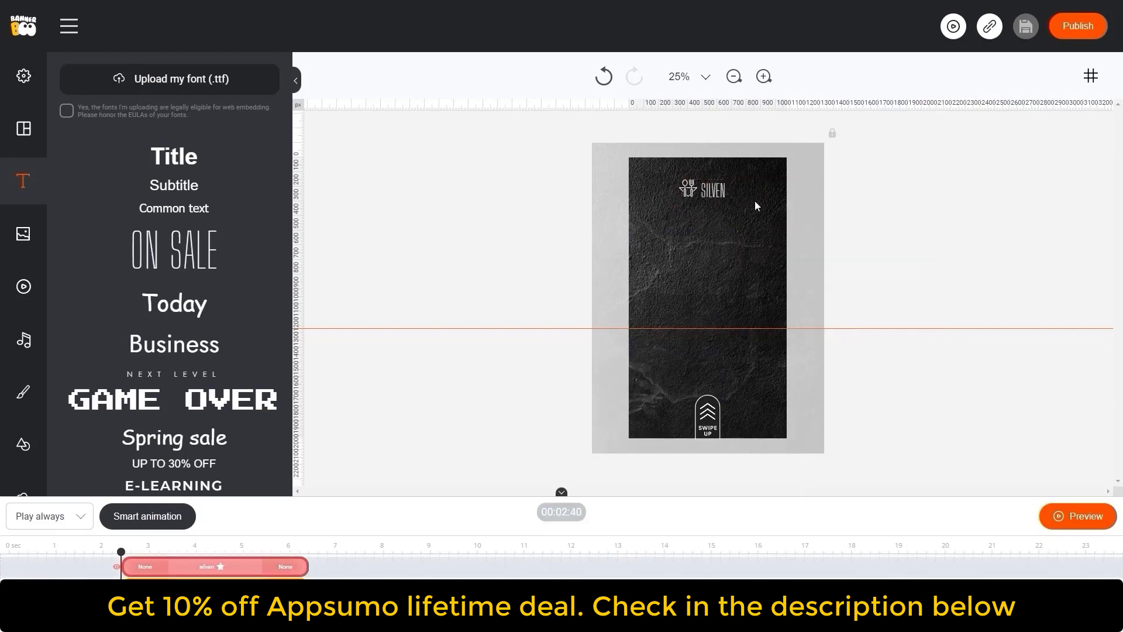
{"action": "key", "text": "Up"}
{"action": "key", "text": "Up"}
{"action": "key", "text": "Up"}
{"action": "key", "text": "Up"}
{"action": "key", "text": "Up"}
{"action": "key", "text": "Up"}
{"action": "key", "text": "Left"}
{"action": "key", "text": "Left"}
{"action": "key", "text": "Left"}
{"action": "key", "text": "Left"}
{"action": "key", "text": "Left"}
{"action": "key", "text": "Left"}
{"action": "left_click_drag", "start_coordinate": [645, 174], "coordinate": [767, 219]}
{"action": "left_click_drag", "start_coordinate": [689, 188], "coordinate": [691, 189]}
{"action": "left_click", "coordinate": [912, 214]}
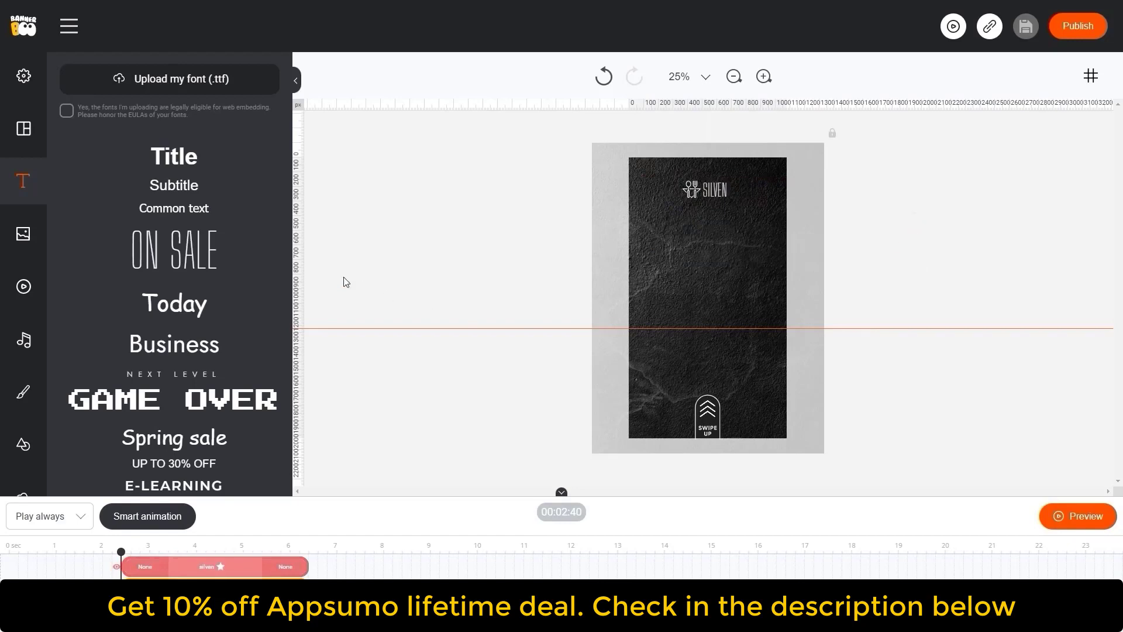
- Add another text to the middle of the canvas reading COME AND TASTE
{"action": "left_click_drag", "start_coordinate": [199, 254], "coordinate": [728, 266]}
{"action": "double_click", "coordinate": [723, 257]}
{"action": "type", "text": "COME AND TASTE"}
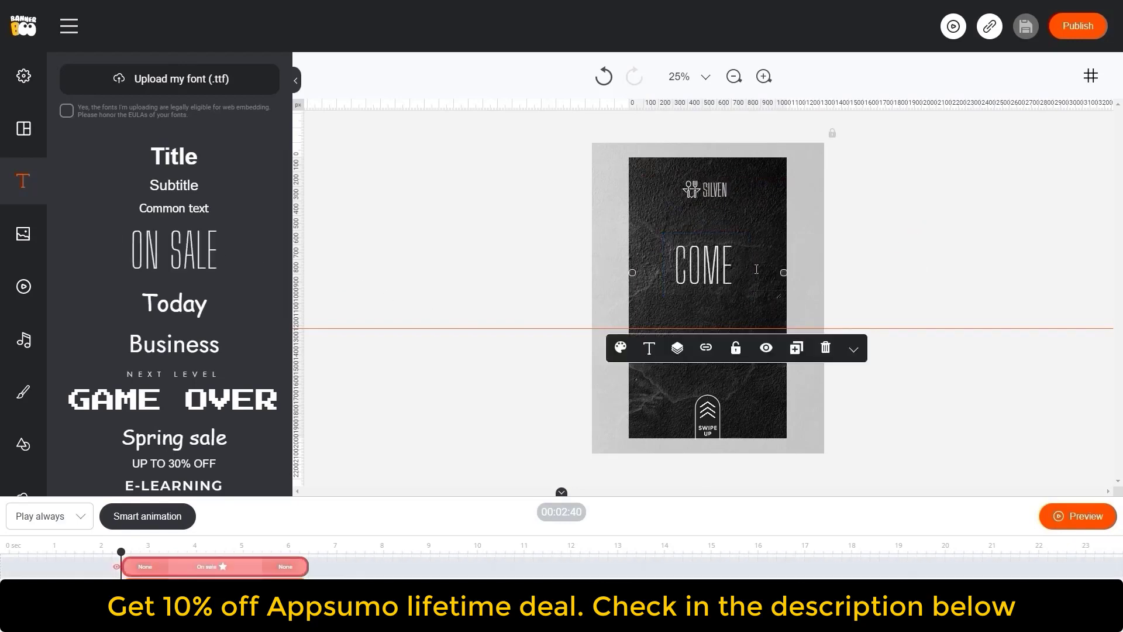
- Duplicate the headline, change the copy to Friday set, and place it below COME AND TASTE
{"action": "key", "text": "ctrl+a"}
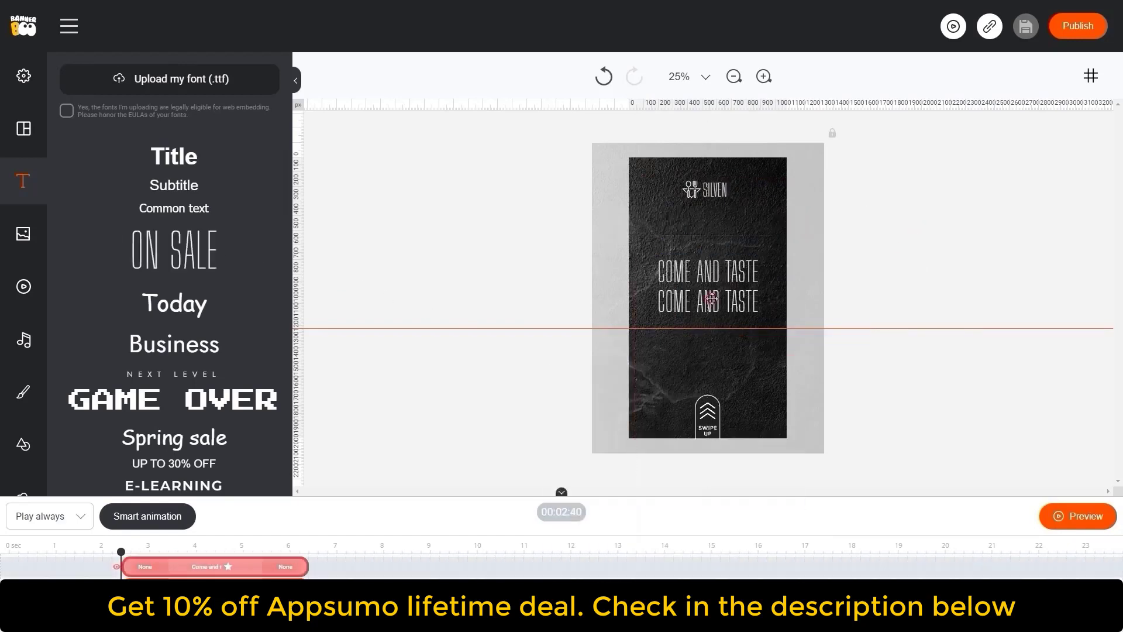
{"action": "type", "text": "et"}
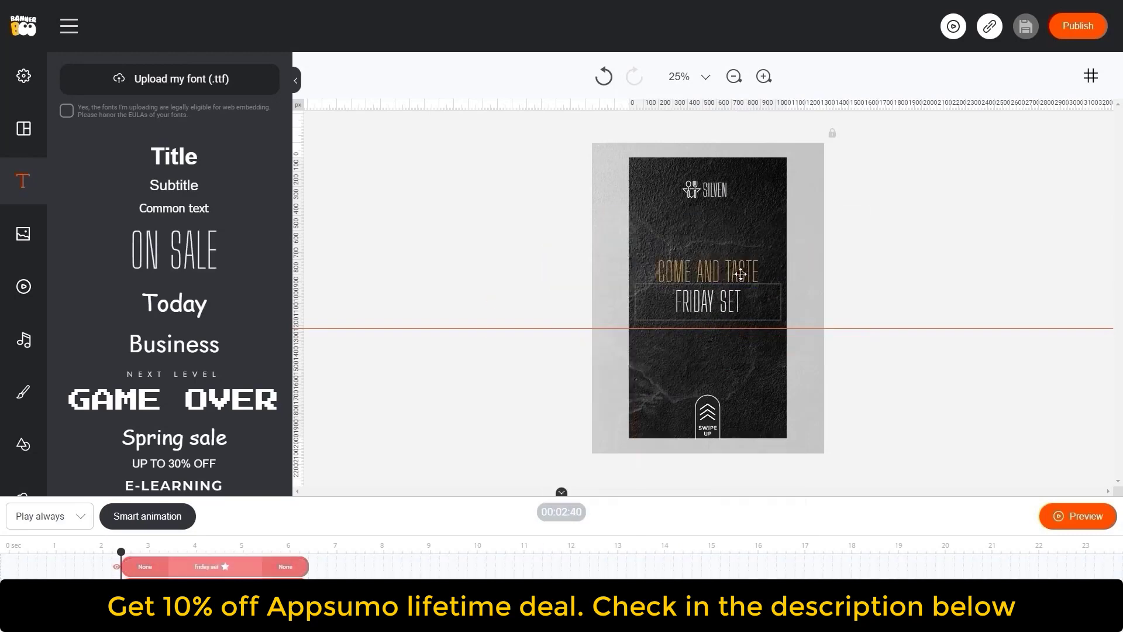
{"action": "left_click_drag", "start_coordinate": [737, 275], "coordinate": [723, 297]}
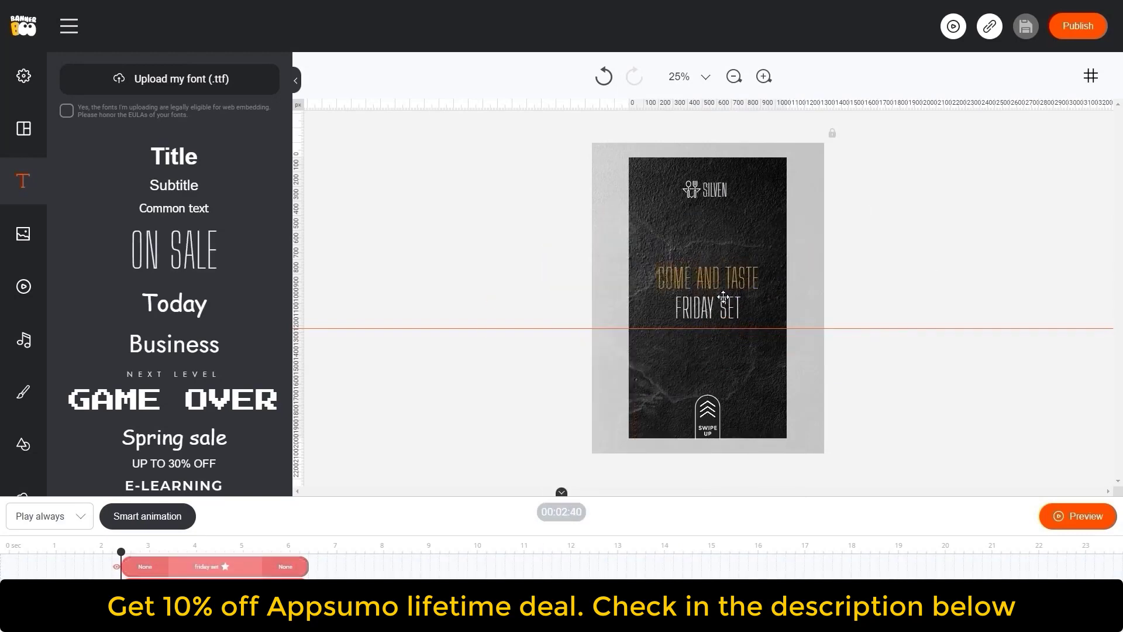
{"action": "left_click", "coordinate": [968, 325]}
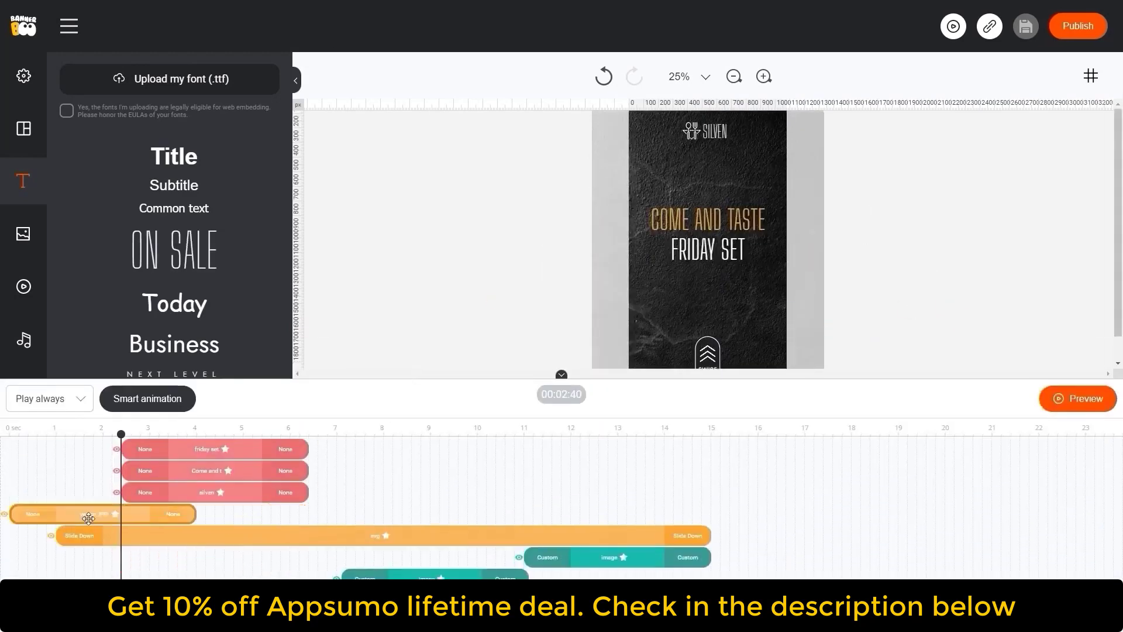
- Extend the logo icon and Silven text bars to span 0 to 15 seconds and realign the photo bars
{"action": "left_click_drag", "start_coordinate": [195, 514], "coordinate": [709, 514]}
{"action": "left_click_drag", "start_coordinate": [215, 494], "coordinate": [103, 494]}
{"action": "left_click_drag", "start_coordinate": [195, 493], "coordinate": [709, 496]}
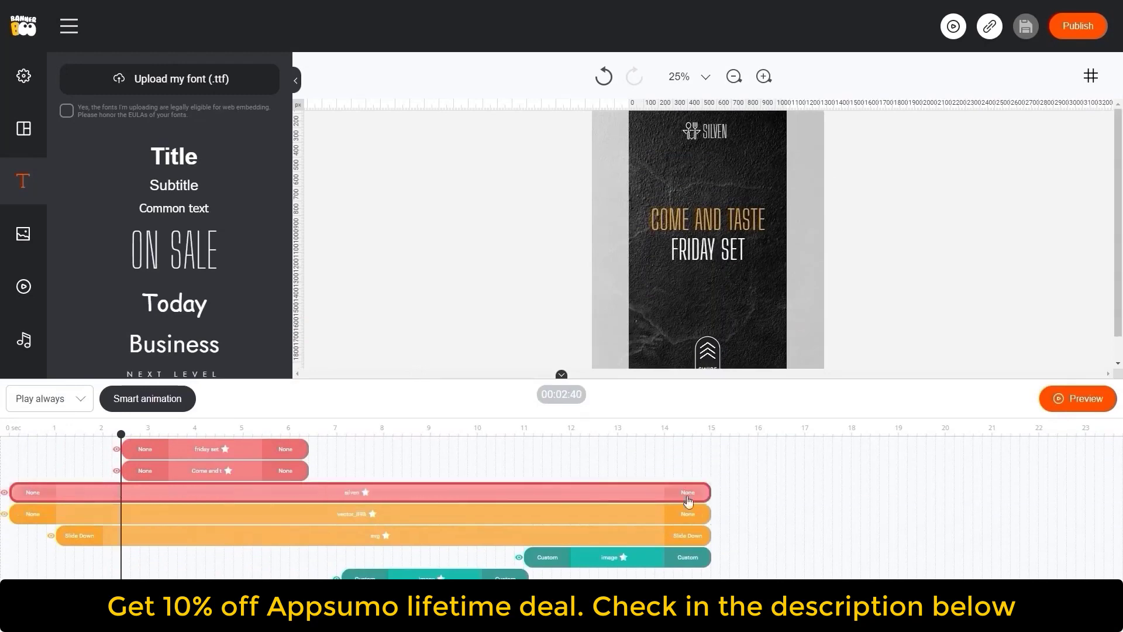
{"action": "left_click_drag", "start_coordinate": [216, 472], "coordinate": [103, 600]}
{"action": "left_click_drag", "start_coordinate": [216, 450], "coordinate": [103, 579]}
{"action": "left_click_drag", "start_coordinate": [524, 515], "coordinate": [533, 535]}
{"action": "left_click_drag", "start_coordinate": [342, 536], "coordinate": [351, 536]}
{"action": "left_click_drag", "start_coordinate": [341, 558], "coordinate": [355, 557]}
{"action": "left_click_drag", "start_coordinate": [154, 557], "coordinate": [167, 557]}
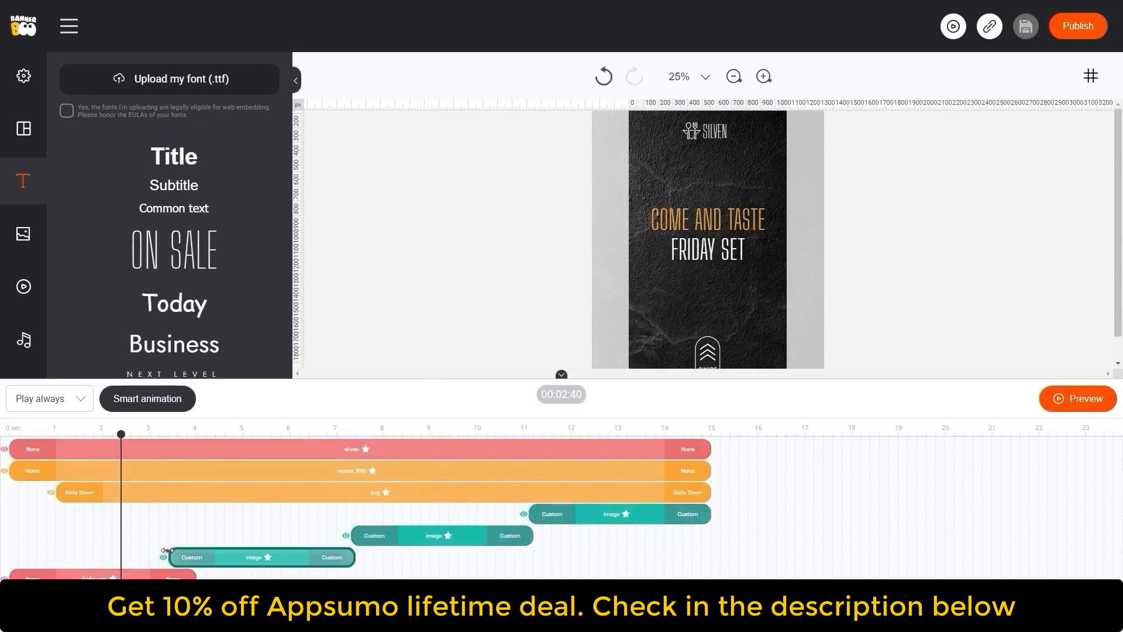
- Move the playhead to about 2 seconds and paste a copy of the headline text onto the canvas
{"action": "left_click", "coordinate": [266, 429]}
{"action": "left_click_drag", "start_coordinate": [407, 398], "coordinate": [407, 469]}
{"action": "left_click", "coordinate": [103, 498]}
{"action": "left_click", "coordinate": [760, 245]}
{"action": "key", "text": "ctrl+v"}
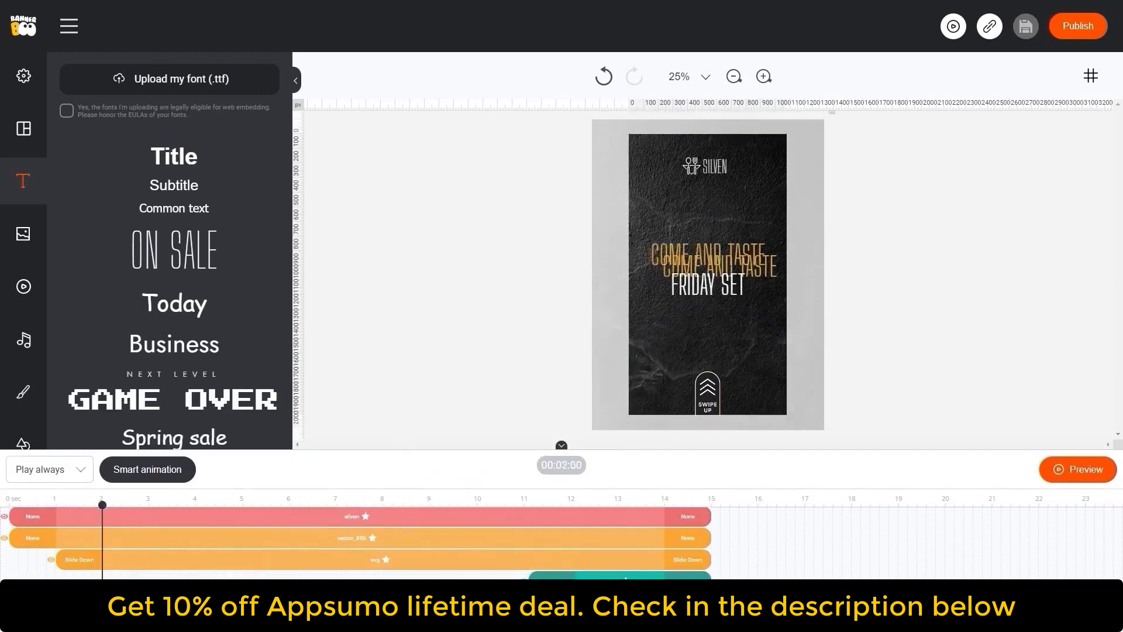
- Shift the pasted text's timeline bar to start at about 4 seconds and move the text higher
{"action": "scroll", "coordinate": [125, 543], "scroll_direction": "down", "scroll_amount": 2}
{"action": "left_click_drag", "start_coordinate": [125, 544], "coordinate": [298, 545]}
{"action": "left_click", "coordinate": [276, 498]}
{"action": "left_click_drag", "start_coordinate": [745, 253], "coordinate": [725, 223]}
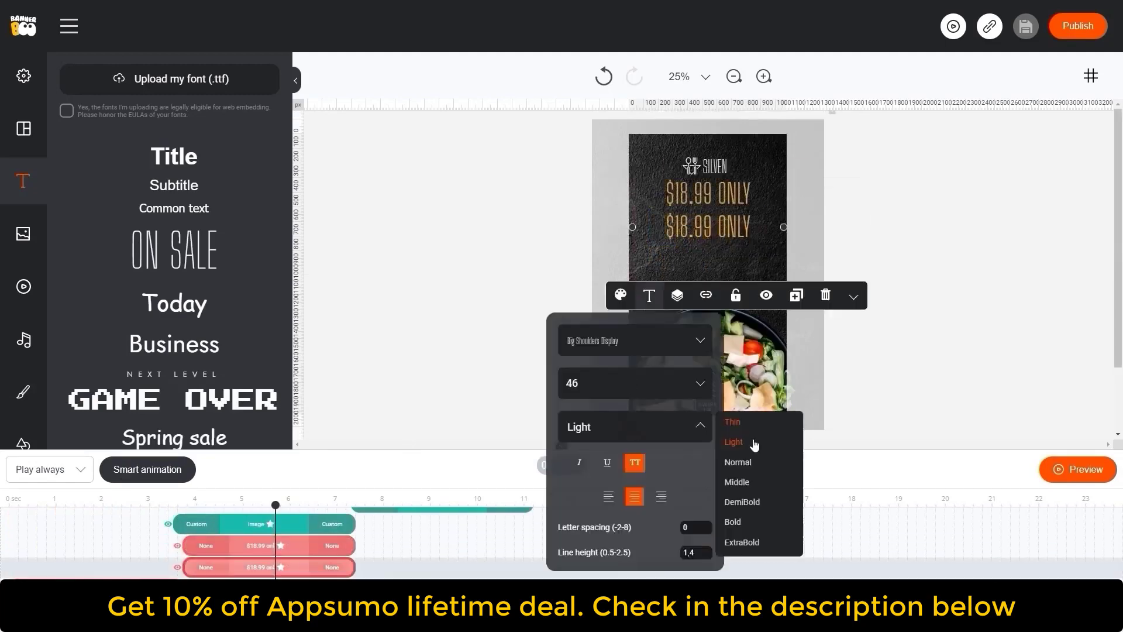
- Rewrite the upper price line as whole set for, reduce its font size, and place it above $18.99 ONLY
{"action": "double_click", "coordinate": [709, 193]}
{"action": "type", "text": "whole set for"}
{"action": "left_click", "coordinate": [649, 262]}
{"action": "left_click", "coordinate": [627, 349]}
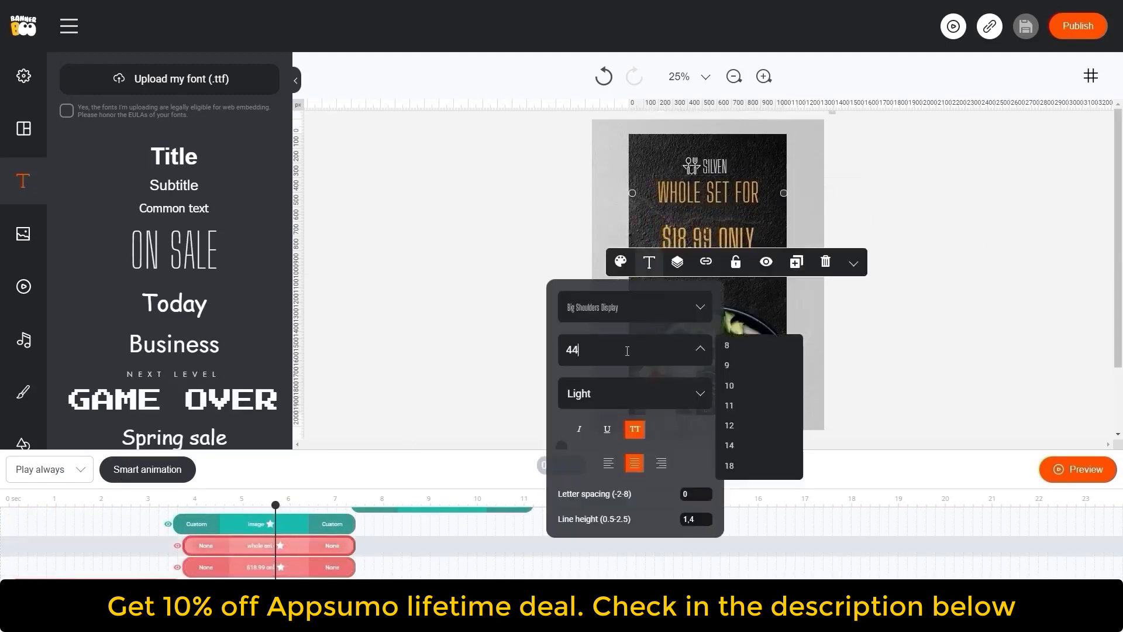
{"action": "left_click_drag", "start_coordinate": [712, 190], "coordinate": [711, 214]}
{"action": "left_click", "coordinate": [649, 287]}
{"action": "left_click", "coordinate": [626, 374]}
{"action": "left_click", "coordinate": [764, 246]}
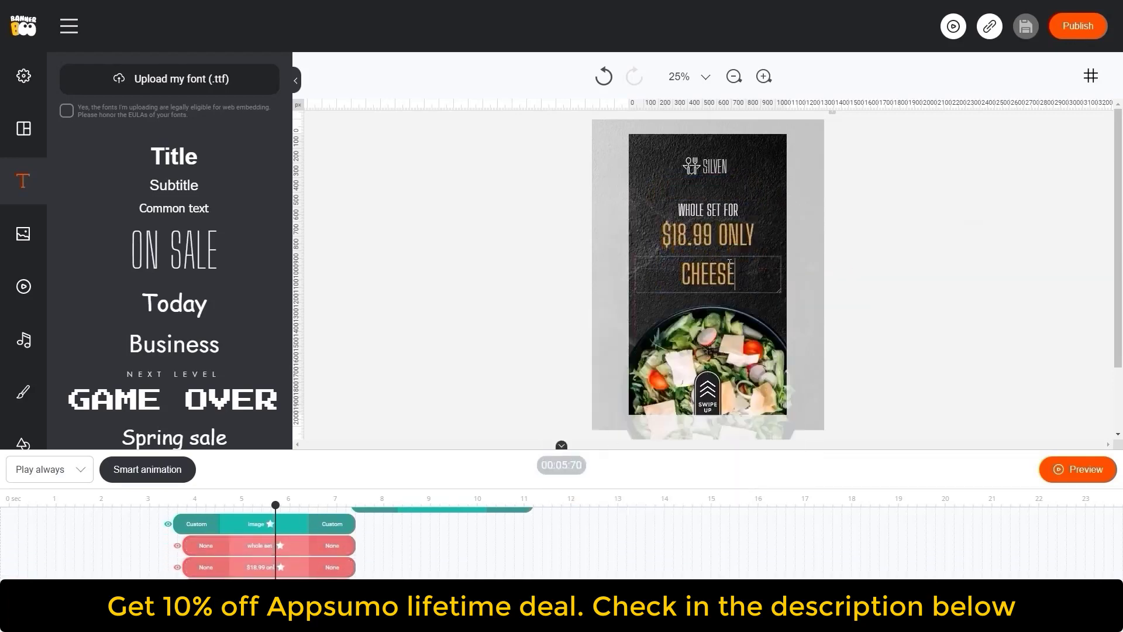
- Add a CHEESE SALAD text line below the price, set to Normal weight and size 40
{"action": "left_click", "coordinate": [705, 273]}
{"action": "left_click", "coordinate": [745, 235]}
{"action": "left_click", "coordinate": [705, 273]}
{"action": "left_click", "coordinate": [650, 226]}
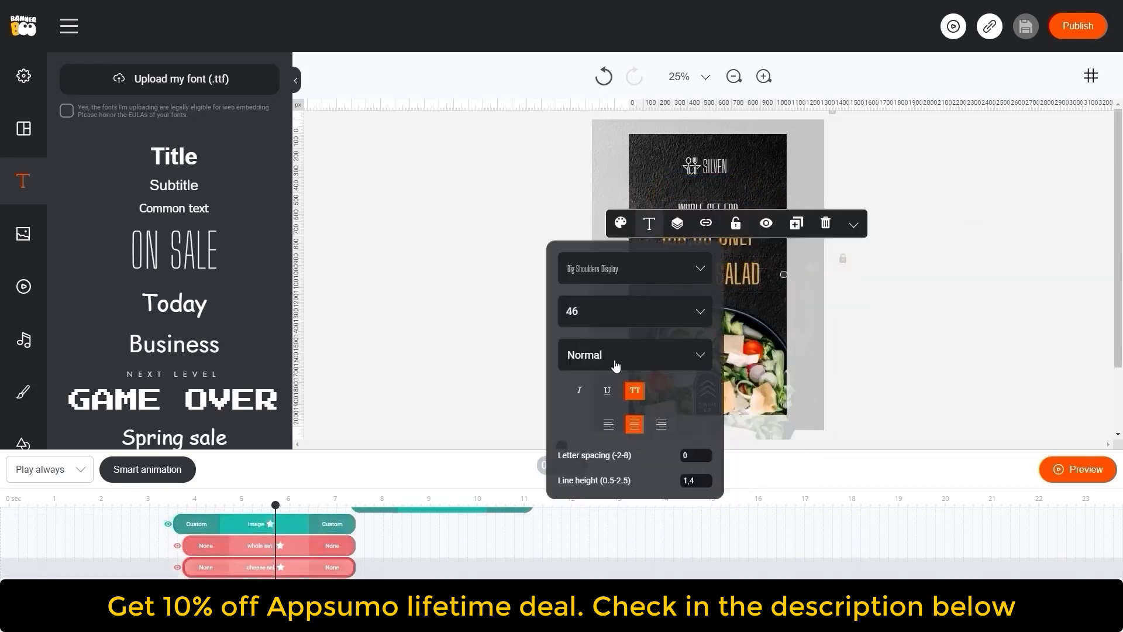
{"action": "left_click", "coordinate": [613, 360]}
{"action": "left_click", "coordinate": [649, 226]}
{"action": "type", "text": "40"}
{"action": "left_click", "coordinate": [910, 308]}
- Duplicate the dish line as + CHEESE PASTA and shift the copy's timeline bar to start at about 11.5 seconds
{"action": "scroll", "coordinate": [903, 286], "scroll_direction": "down", "scroll_amount": 1}
{"action": "scroll", "coordinate": [903, 287], "scroll_direction": "up", "scroll_amount": 1}
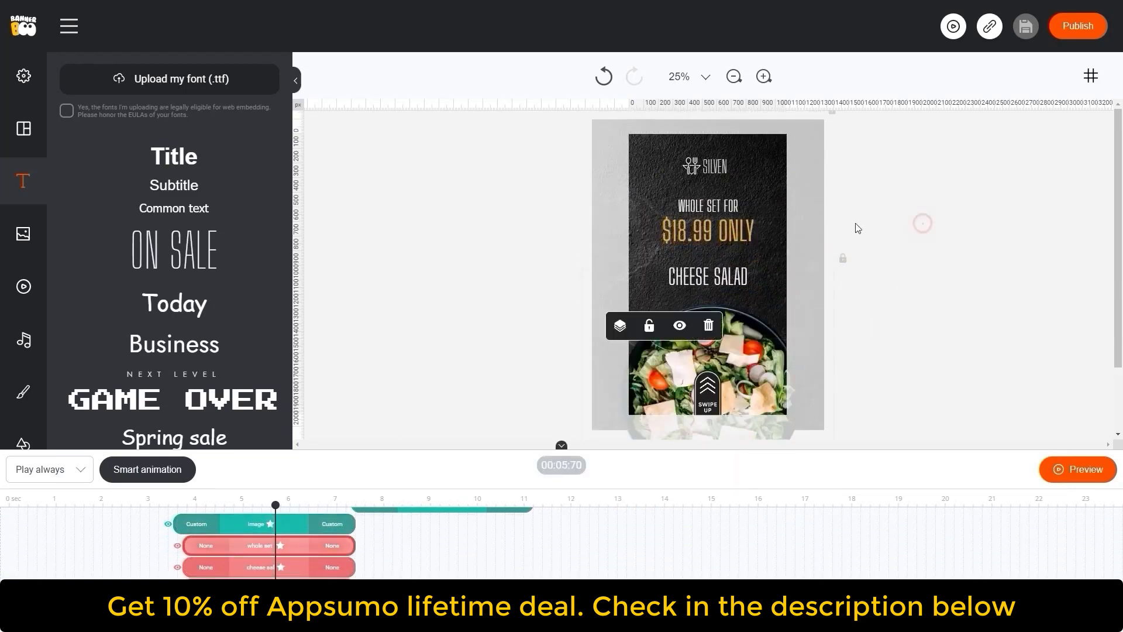
{"action": "left_click", "coordinate": [718, 275]}
{"action": "double_click", "coordinate": [718, 274]}
{"action": "type", "text": "+ CHEESE PASTA"}
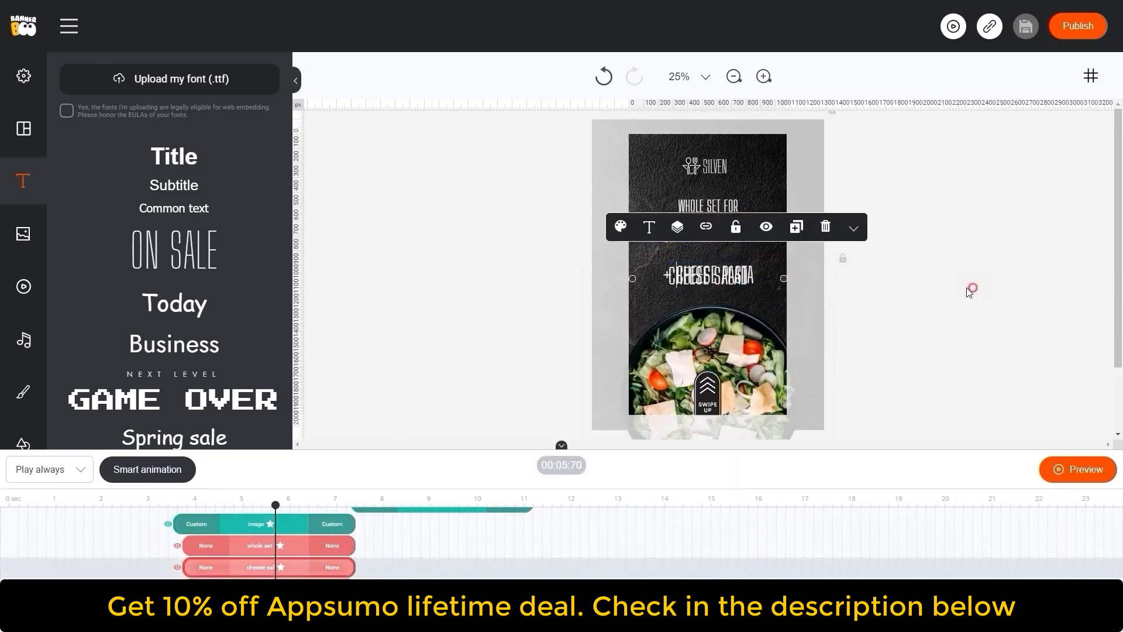
{"action": "left_click", "coordinate": [796, 227]}
{"action": "left_click", "coordinate": [291, 568]}
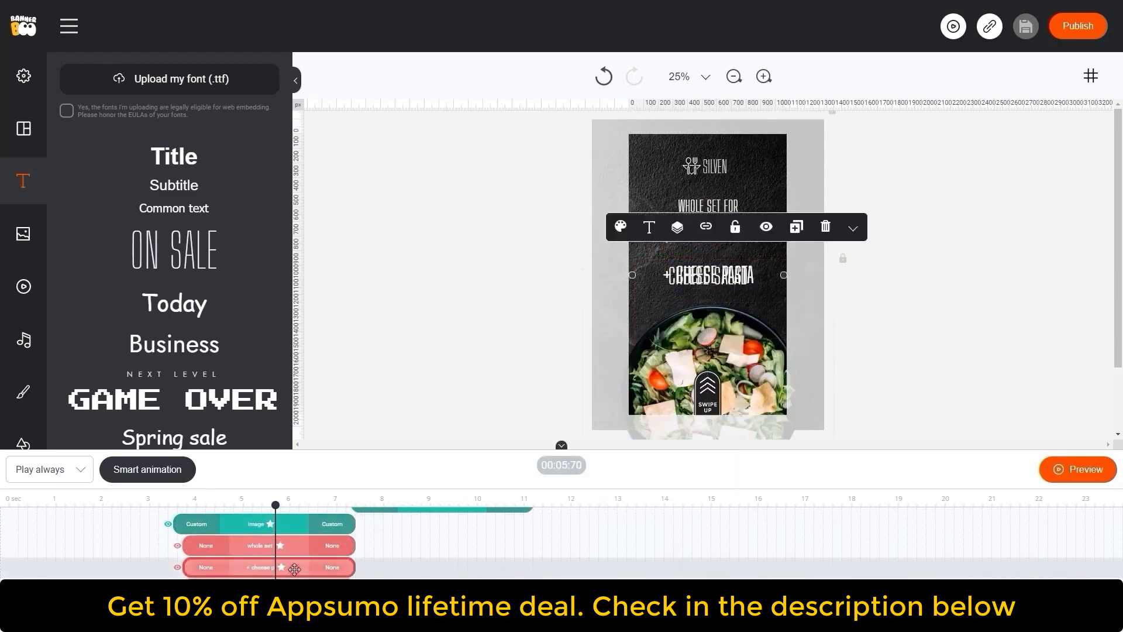
{"action": "left_click_drag", "start_coordinate": [290, 568], "coordinate": [646, 568]}
- Scrub to about 13.4 seconds and change that dish line's text to + BERRY WAFFERS
{"action": "scroll", "coordinate": [646, 562], "scroll_direction": "up", "scroll_amount": 1}
{"action": "scroll", "coordinate": [646, 561], "scroll_direction": "down", "scroll_amount": 1}
{"action": "left_click_drag", "start_coordinate": [275, 505], "coordinate": [635, 504]}
{"action": "double_click", "coordinate": [715, 275]}
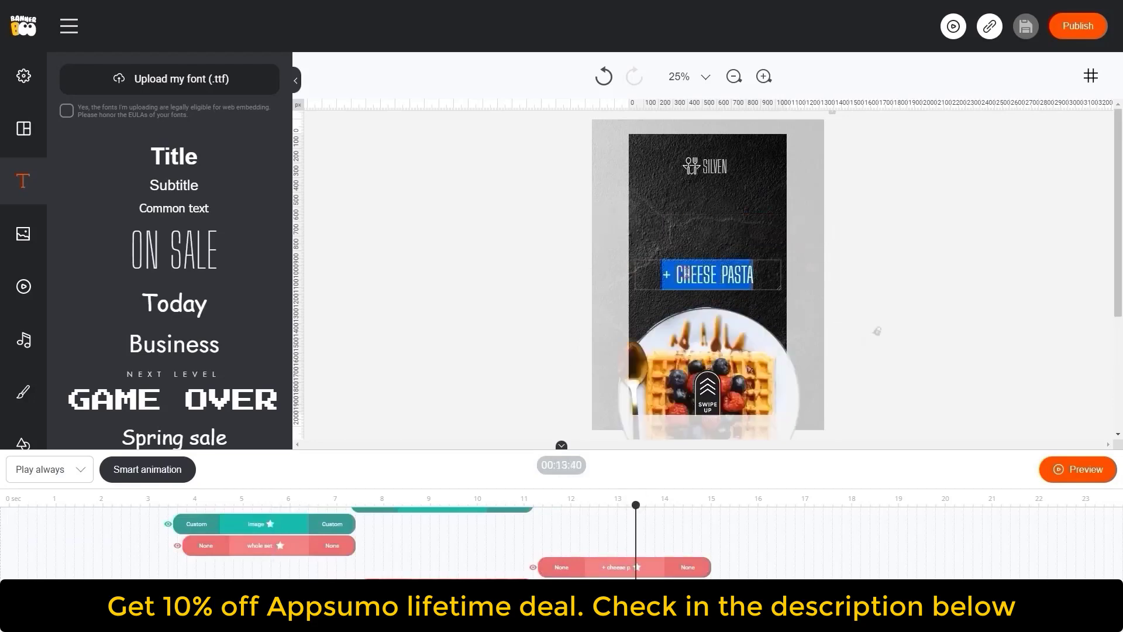
{"action": "type", "text": "+ BERRY WAFFERS"}
- Extend the price text bars to 15 seconds and place the + CHEESE PASTA bar at about 7.5 to 11 seconds
{"action": "left_click_drag", "start_coordinate": [293, 545], "coordinate": [709, 459]}
{"action": "left_click_drag", "start_coordinate": [287, 481], "coordinate": [642, 481]}
{"action": "left_click_drag", "start_coordinate": [539, 481], "coordinate": [184, 480]}
{"action": "left_click_drag", "start_coordinate": [636, 388], "coordinate": [434, 388]}
{"action": "left_click", "coordinate": [561, 329]}
- Preview the banner animation
{"action": "left_click", "coordinate": [1078, 565]}
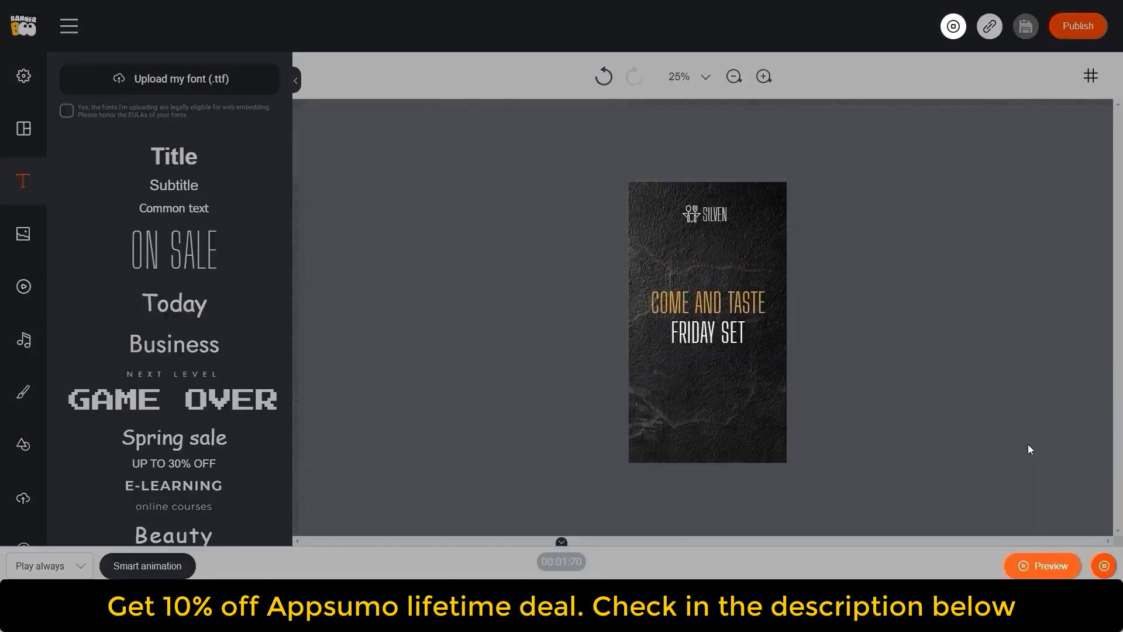
{"action": "left_click", "coordinate": [1007, 448]}
{"action": "left_click", "coordinate": [731, 398]}
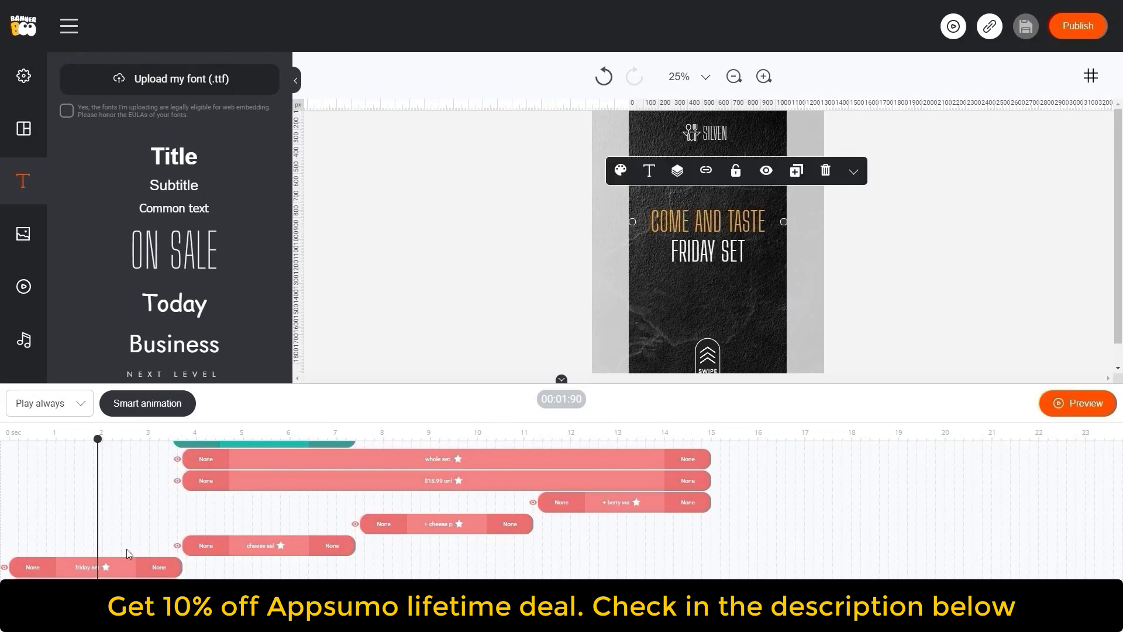
- Set the Friday set text's entrance animation to Fade Left and its exit animation to Fade Right
{"action": "left_click", "coordinate": [37, 567]}
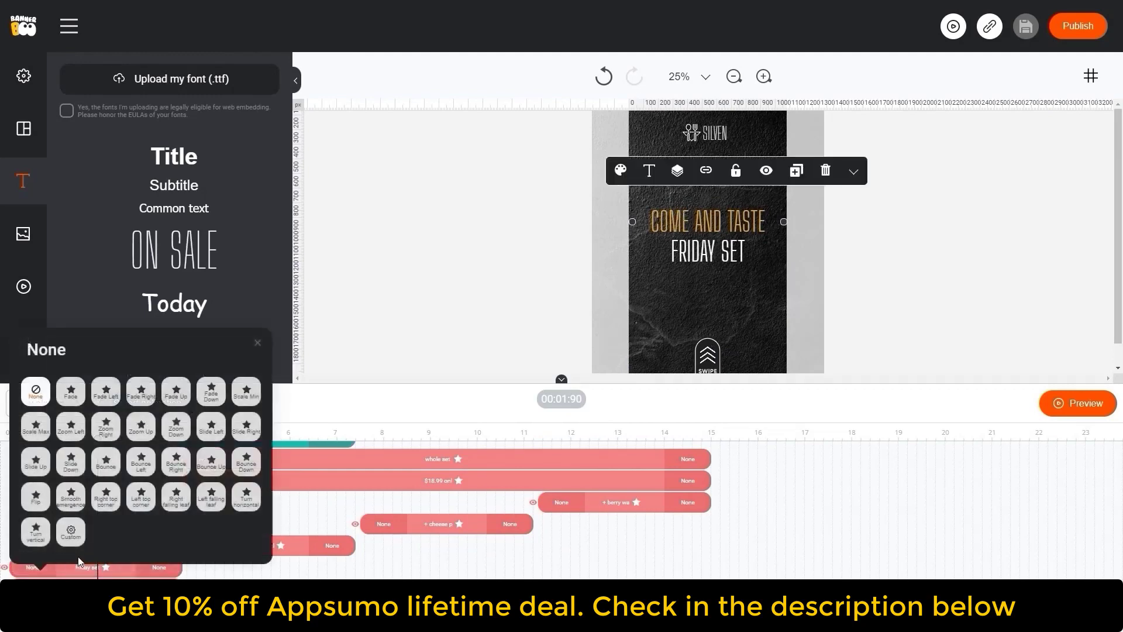
{"action": "left_click", "coordinate": [246, 426]}
{"action": "left_click", "coordinate": [159, 585]}
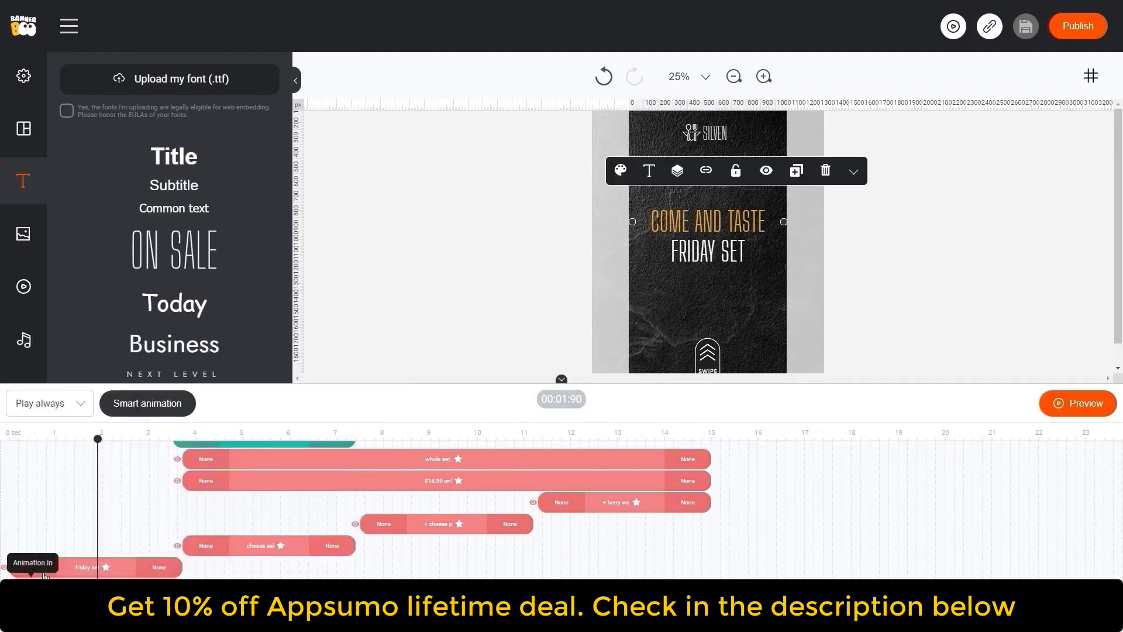
{"action": "left_click", "coordinate": [36, 585]}
{"action": "left_click", "coordinate": [159, 585]}
{"action": "left_click", "coordinate": [205, 426]}
{"action": "left_click", "coordinate": [36, 564]}
{"action": "left_click", "coordinate": [105, 375]}
{"action": "left_click", "coordinate": [159, 567]}
{"action": "left_click", "coordinate": [269, 427]}
{"action": "left_click", "coordinate": [925, 332]}
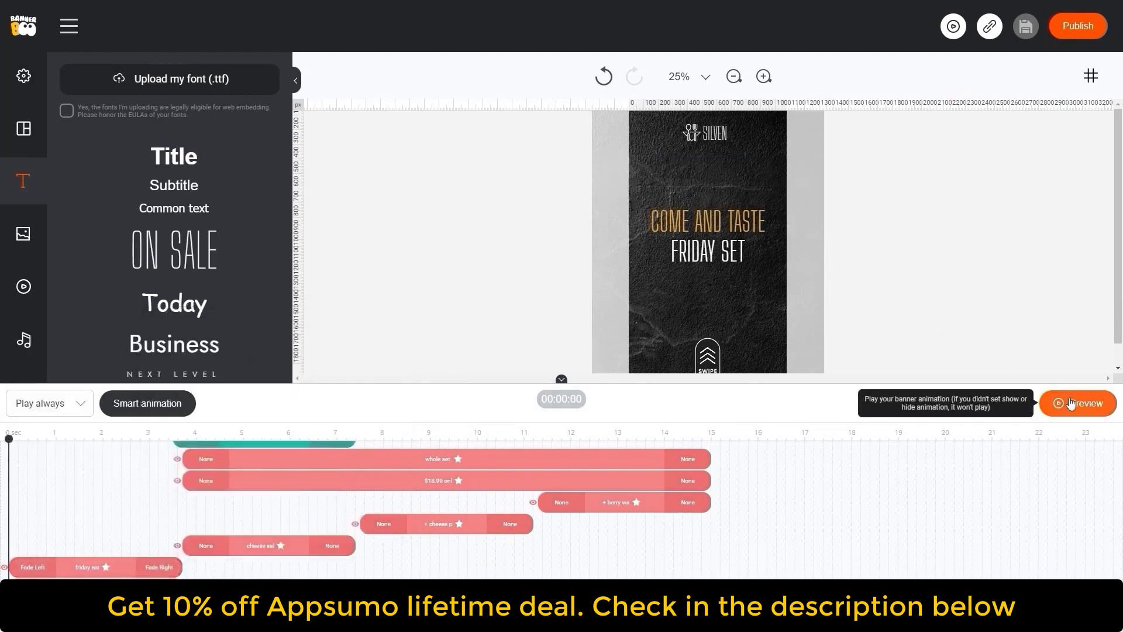
- Preview the banner animation
{"action": "left_click", "coordinate": [1074, 405]}
{"action": "left_click", "coordinate": [1105, 405]}
{"action": "left_click", "coordinate": [763, 76]}
{"action": "left_click", "coordinate": [763, 77]}
{"action": "left_click", "coordinate": [763, 77]}
{"action": "left_click", "coordinate": [1078, 403]}
- Customize the Friday set text's entrance animation with a Left offset of -1000
{"action": "left_click", "coordinate": [33, 567]}
{"action": "left_click_drag", "start_coordinate": [460, 239], "coordinate": [481, 240]}
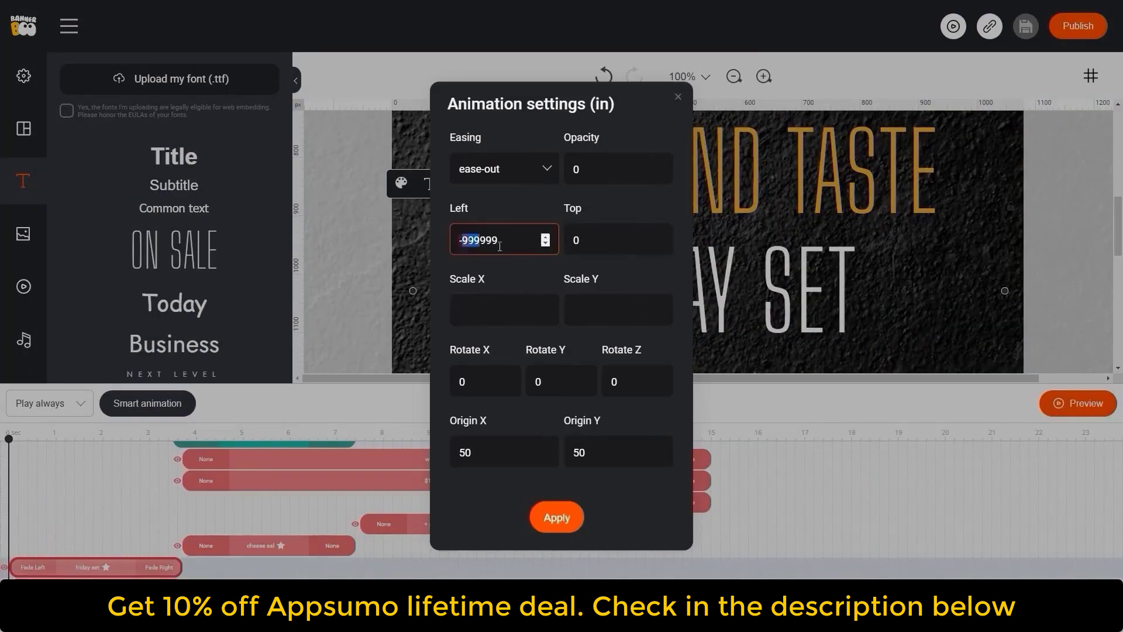
{"action": "type", "text": "-1000"}
{"action": "left_click", "coordinate": [556, 517]}
- Customize the Friday set text's exit animation with a Left offset of -1000
{"action": "left_click", "coordinate": [159, 566]}
{"action": "left_click", "coordinate": [195, 508]}
{"action": "type", "text": "1000"}
{"action": "left_click", "coordinate": [572, 522]}
{"action": "type", "text": "1000"}
{"action": "left_click", "coordinate": [562, 521]}
{"action": "type", "text": "-1000"}
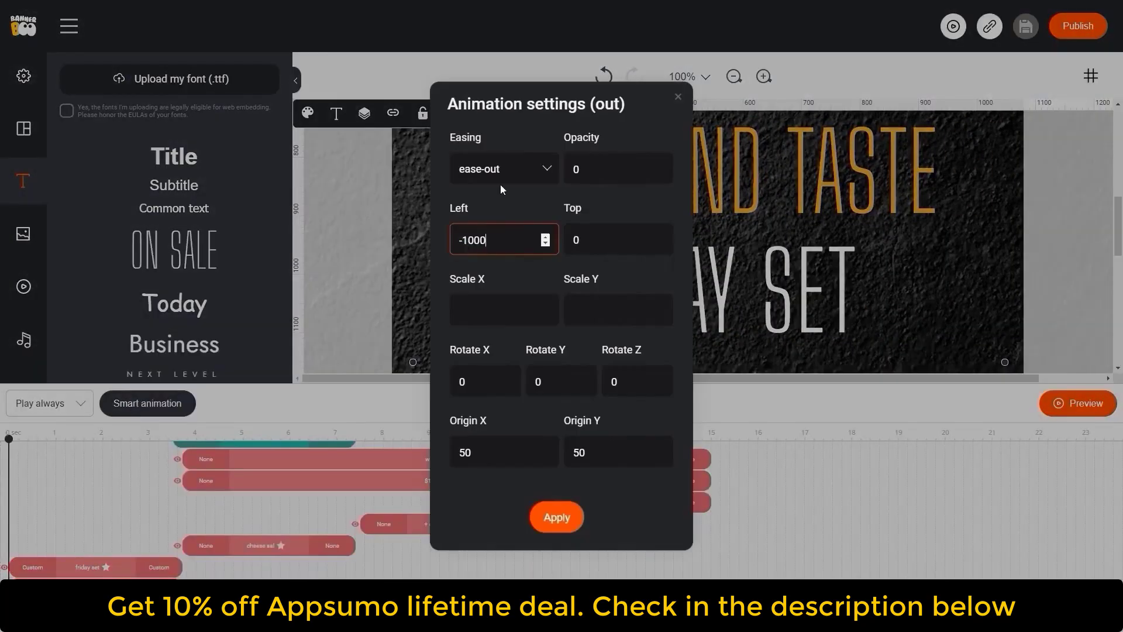
{"action": "left_click", "coordinate": [557, 517]}
{"action": "left_click", "coordinate": [159, 567]}
{"action": "left_click", "coordinate": [678, 96]}
- Move the + CHEESE PASTA and + BERRY WAFFERS bars to about 4 to 7 seconds, alongside the cheese salad bar
{"action": "scroll", "coordinate": [896, 323], "scroll_direction": "up", "scroll_amount": 1}
{"action": "left_click", "coordinate": [1078, 438]}
{"action": "left_click_drag", "start_coordinate": [8, 474], "coordinate": [276, 474]}
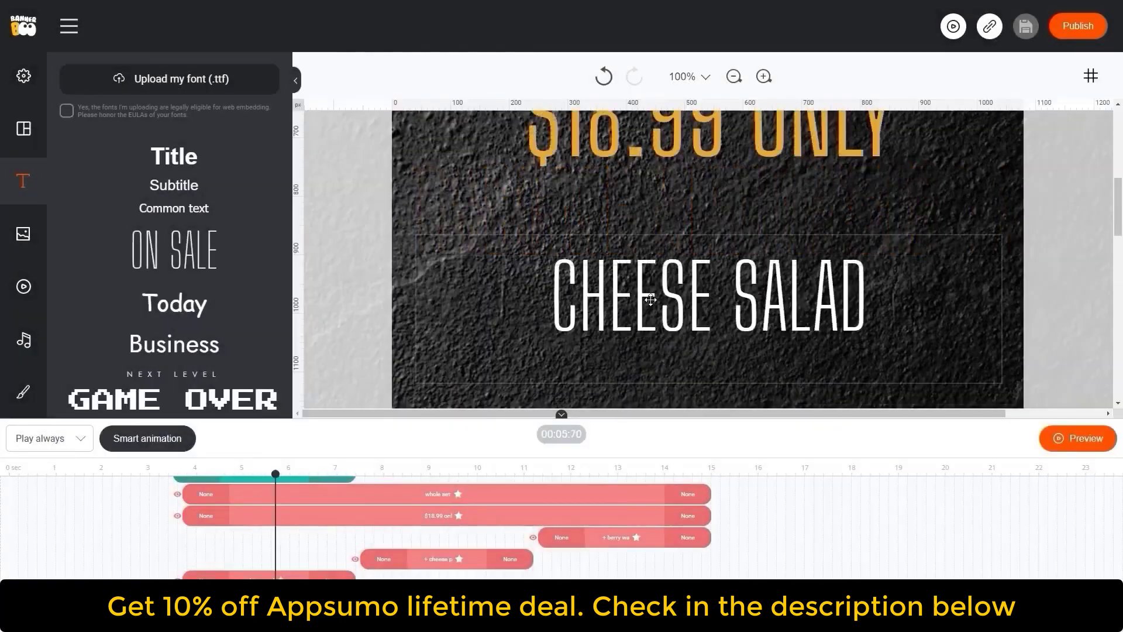
{"action": "left_click_drag", "start_coordinate": [451, 560], "coordinate": [273, 560]}
{"action": "left_click_drag", "start_coordinate": [620, 537], "coordinate": [264, 536]}
- Select the three dish lines together and set their entrance and exit animations to Slide Down
{"action": "left_click", "coordinate": [734, 76]}
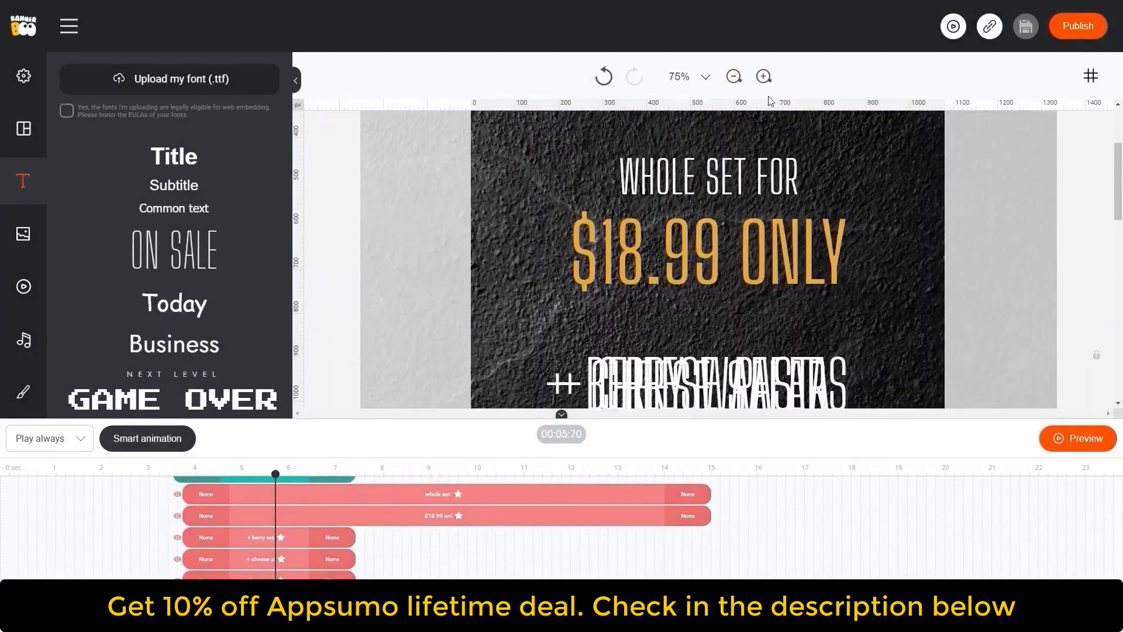
{"action": "left_click", "coordinate": [734, 76]}
{"action": "left_click", "coordinate": [734, 76]}
{"action": "left_click_drag", "start_coordinate": [663, 275], "coordinate": [557, 266]}
{"action": "left_click", "coordinate": [209, 496]}
{"action": "left_click", "coordinate": [281, 275]}
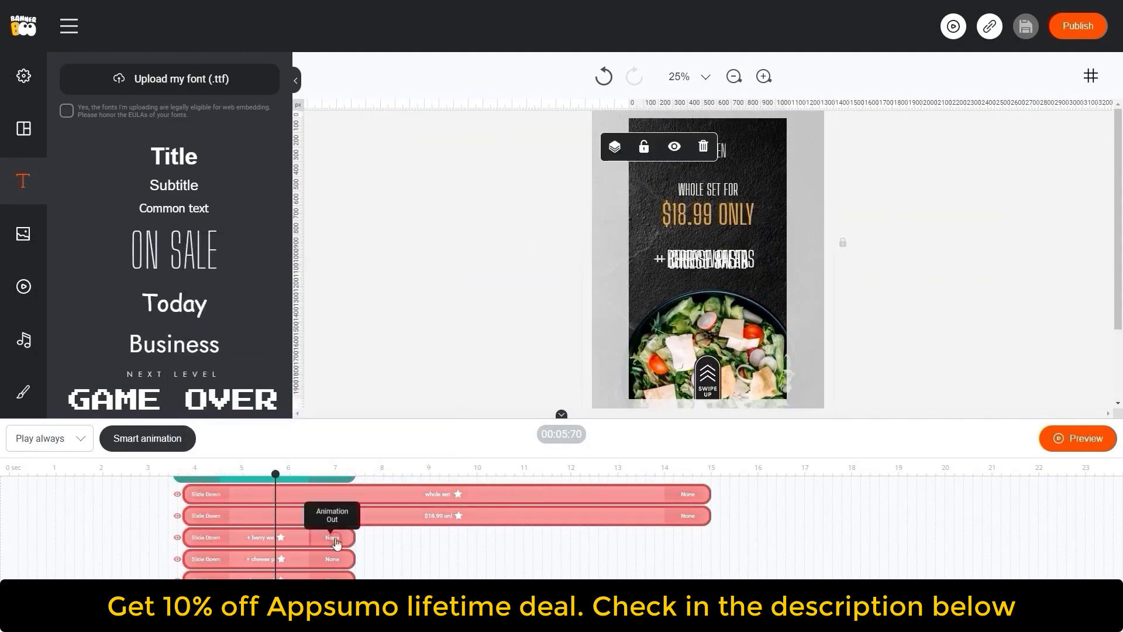
{"action": "left_click", "coordinate": [335, 539]}
{"action": "left_click", "coordinate": [410, 319]}
- Set the dish lines' entrance and exit slide offsets to a Top value of 100
{"action": "left_click", "coordinate": [210, 494]}
{"action": "type", "text": "100"}
{"action": "left_click", "coordinate": [557, 517]}
{"action": "left_click_drag", "start_coordinate": [613, 240], "coordinate": [552, 241]}
{"action": "left_click", "coordinate": [338, 545]}
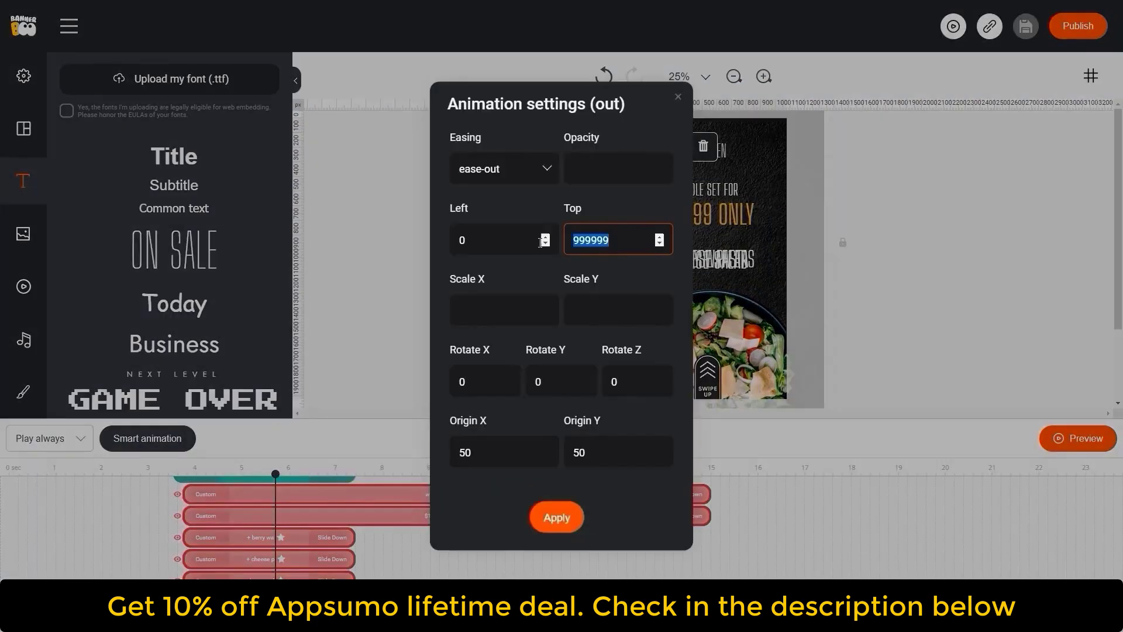
{"action": "type", "text": "100"}
{"action": "left_click", "coordinate": [556, 517]}
- Move the + CHEESE PASTA bar back to about 7.5–11 seconds and the + BERRY WAFFERS bar to about 11.5–15 seconds
{"action": "left_click", "coordinate": [343, 541]}
{"action": "scroll", "coordinate": [434, 556], "scroll_direction": "up", "scroll_amount": 1}
{"action": "left_click_drag", "start_coordinate": [276, 474], "coordinate": [533, 474]}
{"action": "scroll", "coordinate": [480, 544], "scroll_direction": "down", "scroll_amount": 1}
{"action": "left_click_drag", "start_coordinate": [300, 558], "coordinate": [479, 558]}
{"action": "left_click_drag", "start_coordinate": [285, 541], "coordinate": [645, 539]}
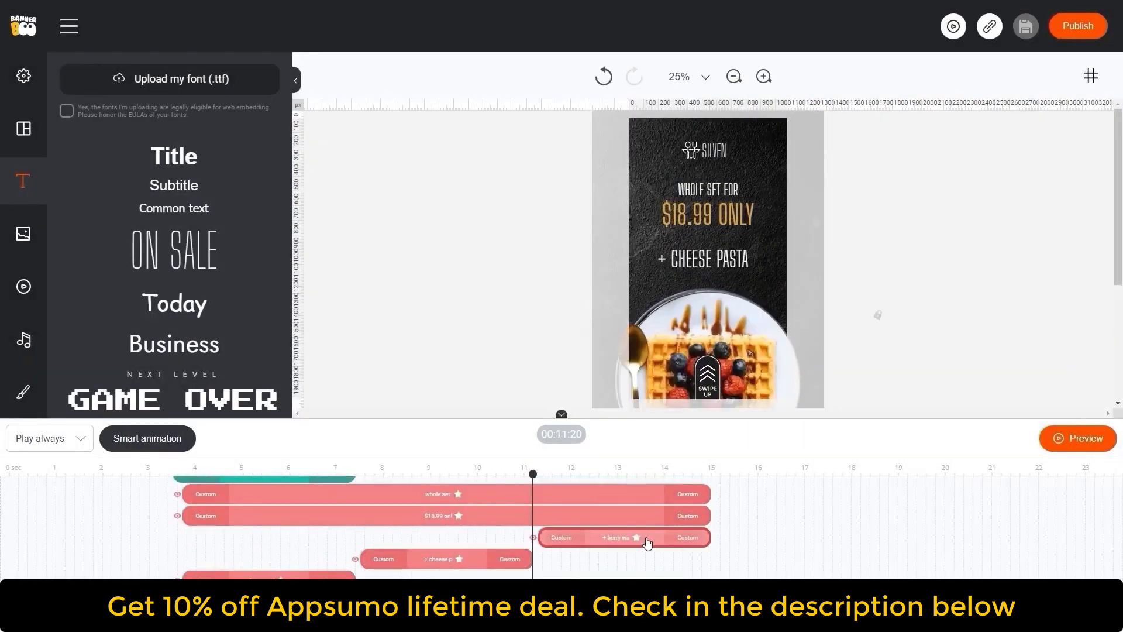
- Preview the banner animation
{"action": "scroll", "coordinate": [646, 539], "scroll_direction": "up", "scroll_amount": 1}
{"action": "left_click", "coordinate": [377, 509]}
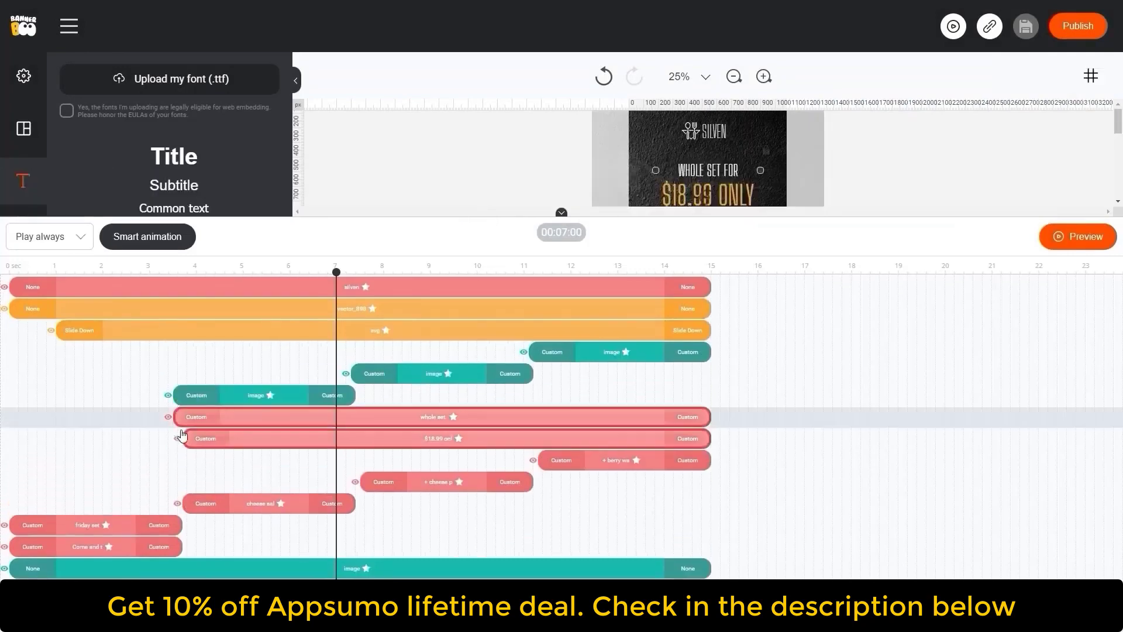
{"action": "left_click_drag", "start_coordinate": [182, 435], "coordinate": [174, 435]}
{"action": "left_click_drag", "start_coordinate": [504, 215], "coordinate": [453, 537]}
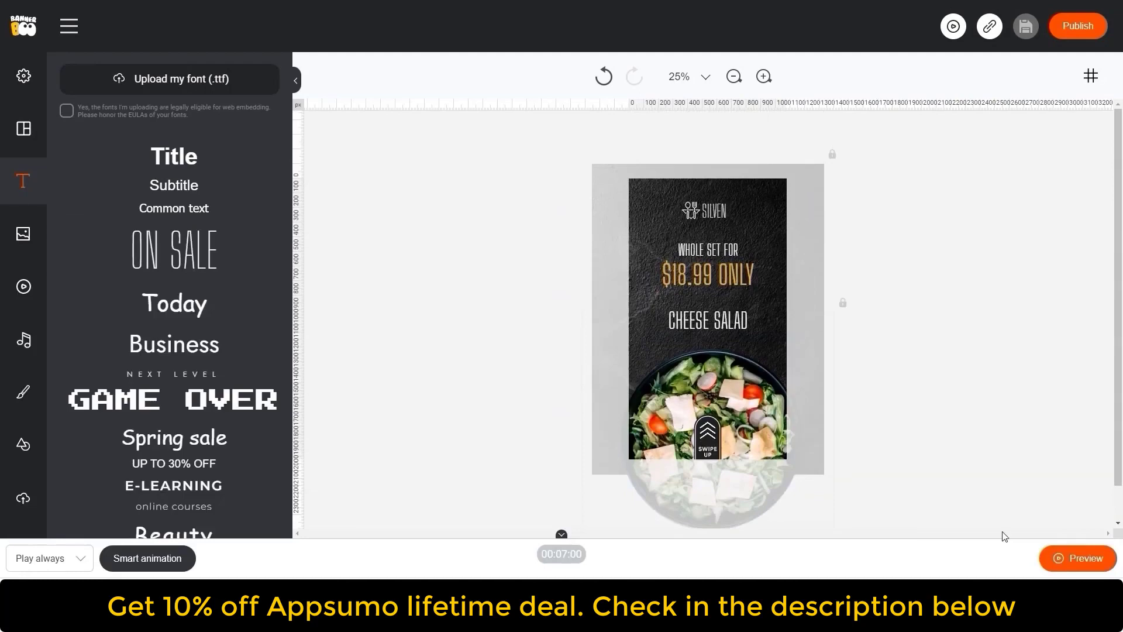
{"action": "left_click", "coordinate": [1065, 560]}
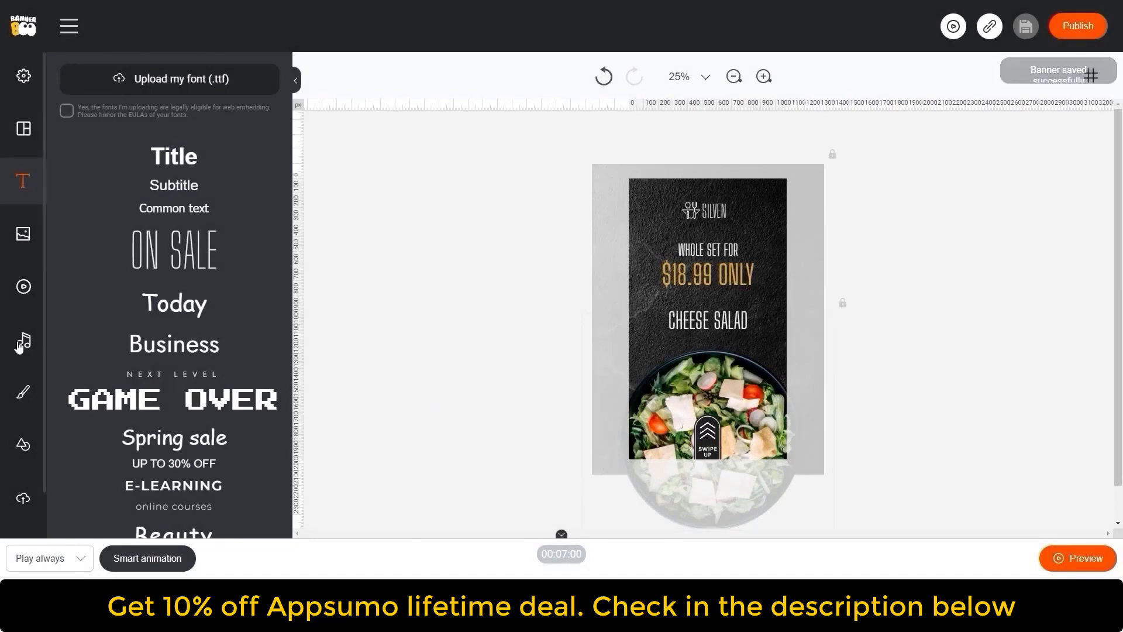
- Add the Lit music track from the audio library
{"action": "left_click", "coordinate": [36, 329]}
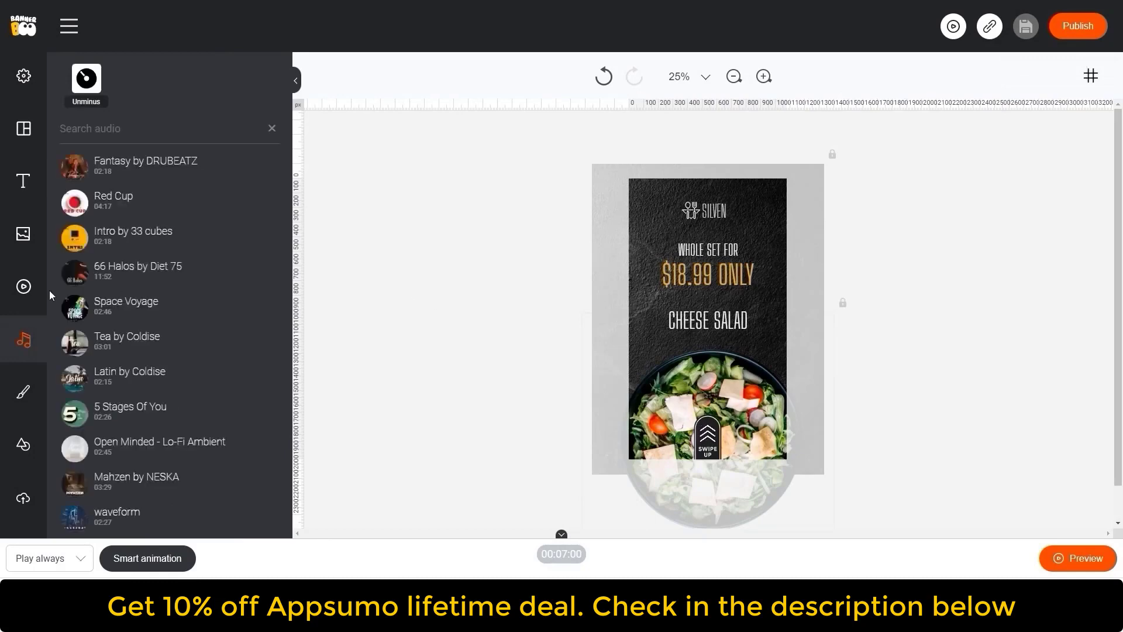
{"action": "scroll", "coordinate": [170, 296], "scroll_direction": "down", "scroll_amount": 9}
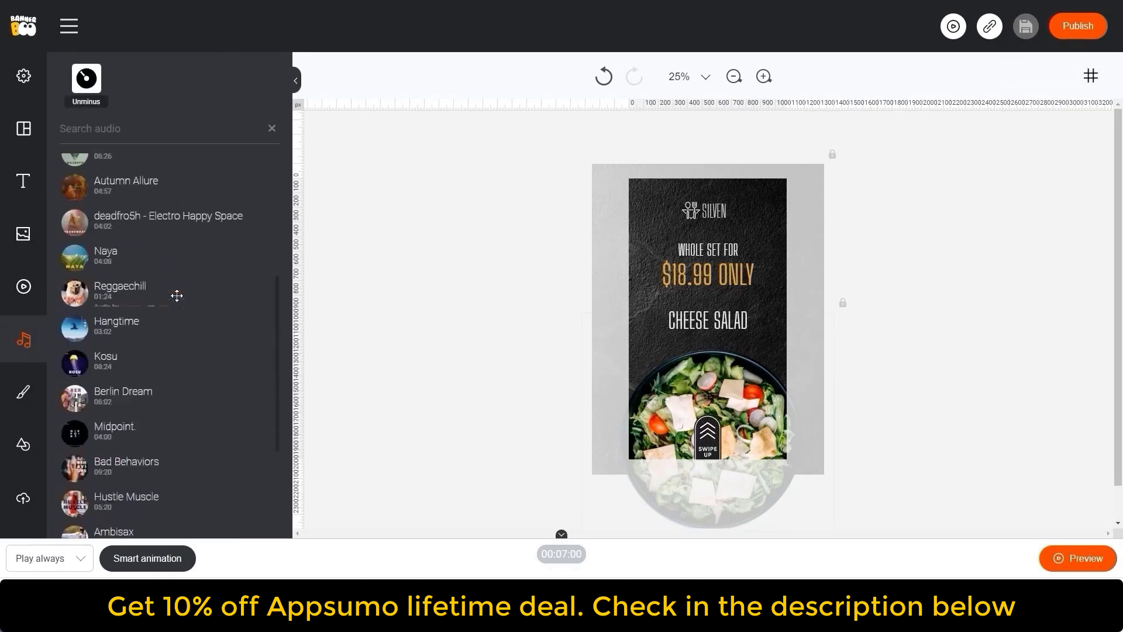
{"action": "scroll", "coordinate": [175, 296], "scroll_direction": "down", "scroll_amount": 6}
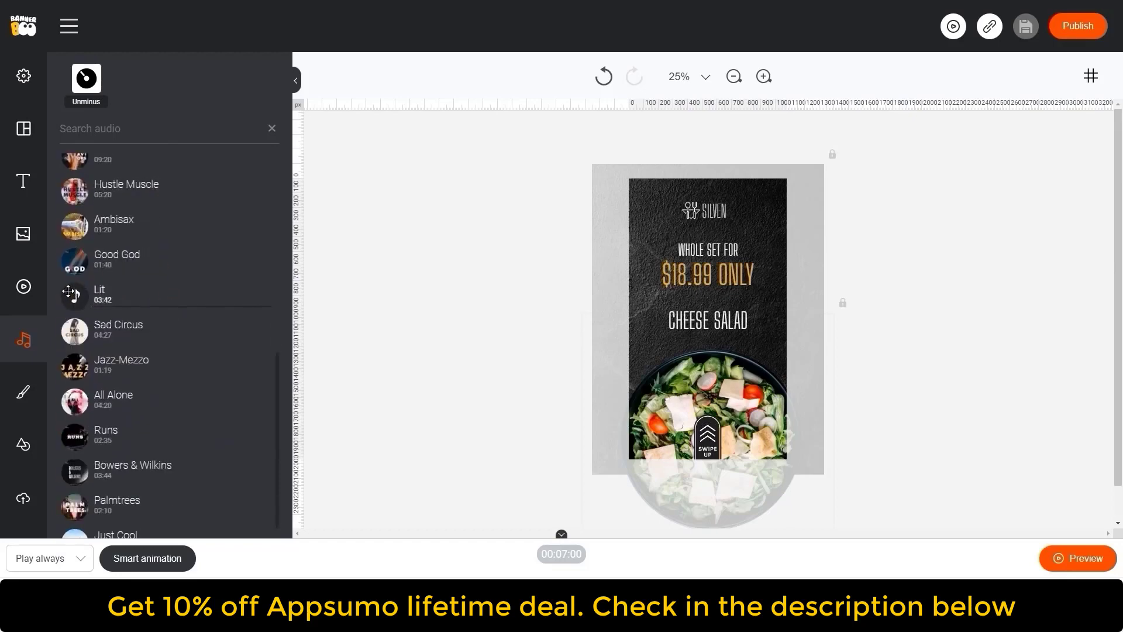
{"action": "left_click", "coordinate": [68, 291]}
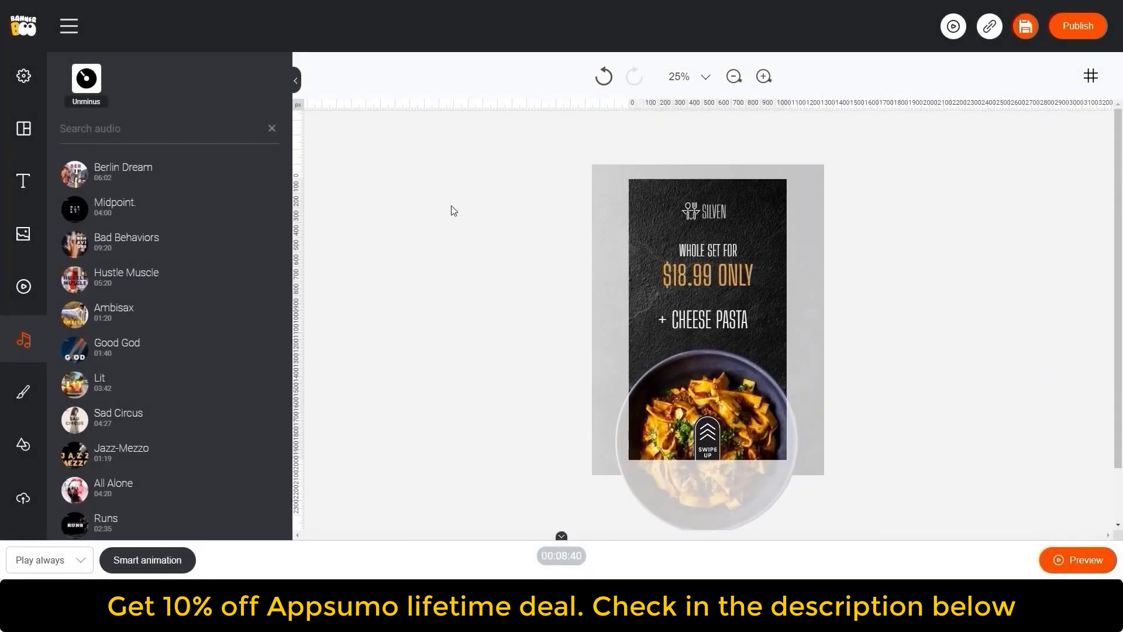
- Place the audio track from 0 to 15 seconds and give it Fade in and out animations
{"action": "left_click_drag", "start_coordinate": [451, 538], "coordinate": [454, 478]}
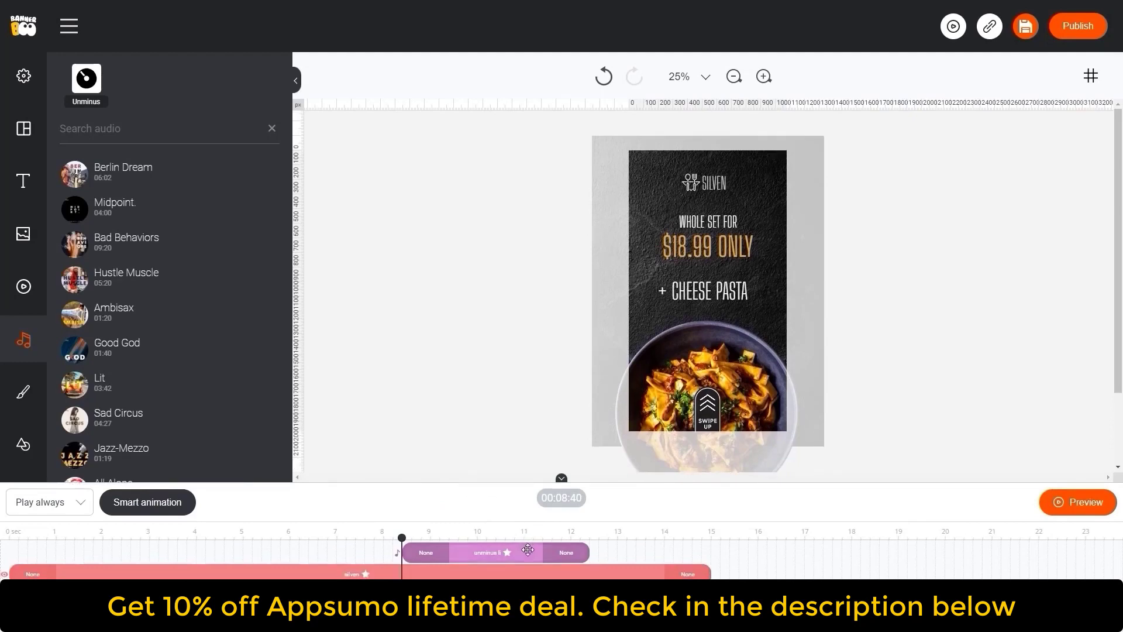
{"action": "left_click_drag", "start_coordinate": [521, 537], "coordinate": [83, 537]}
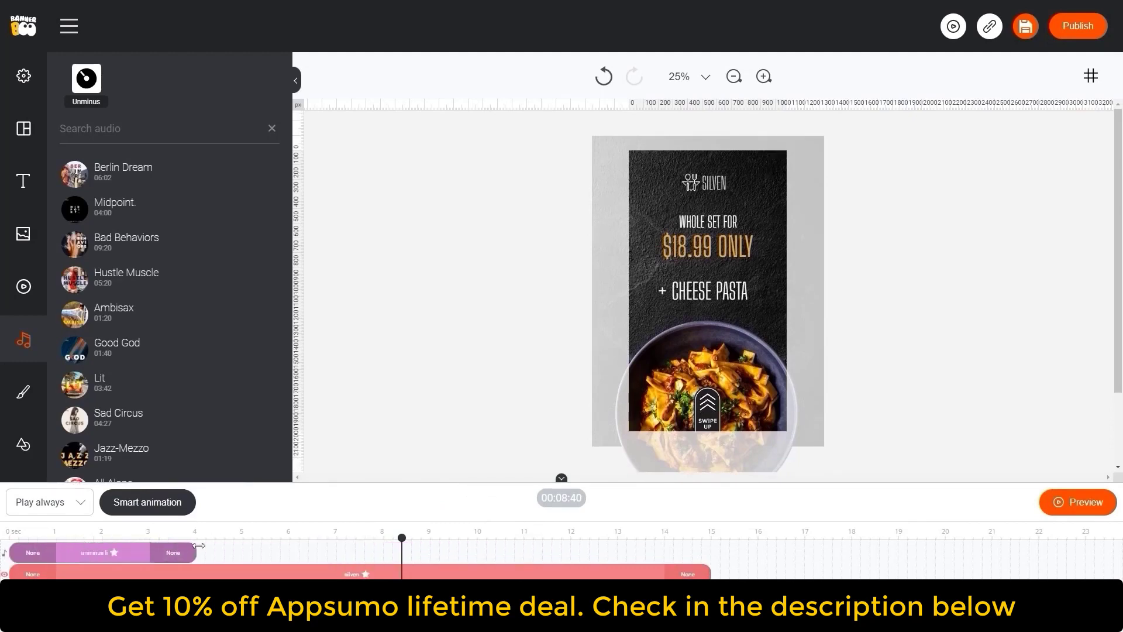
{"action": "left_click_drag", "start_coordinate": [197, 548], "coordinate": [712, 548]}
{"action": "left_click", "coordinate": [47, 560]}
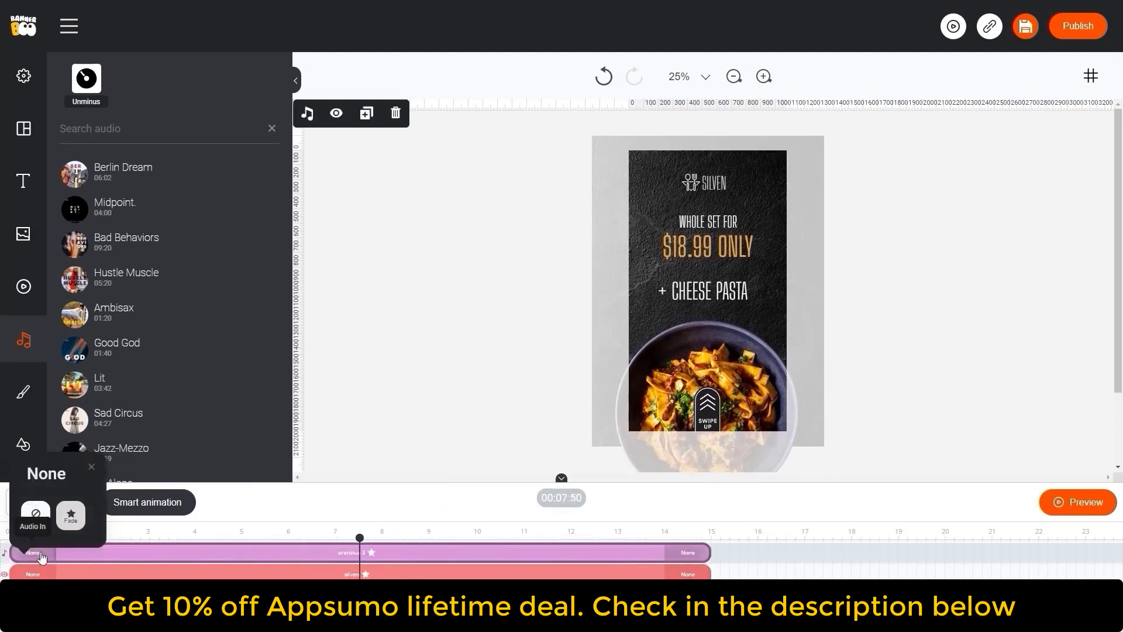
{"action": "left_click", "coordinate": [71, 516]}
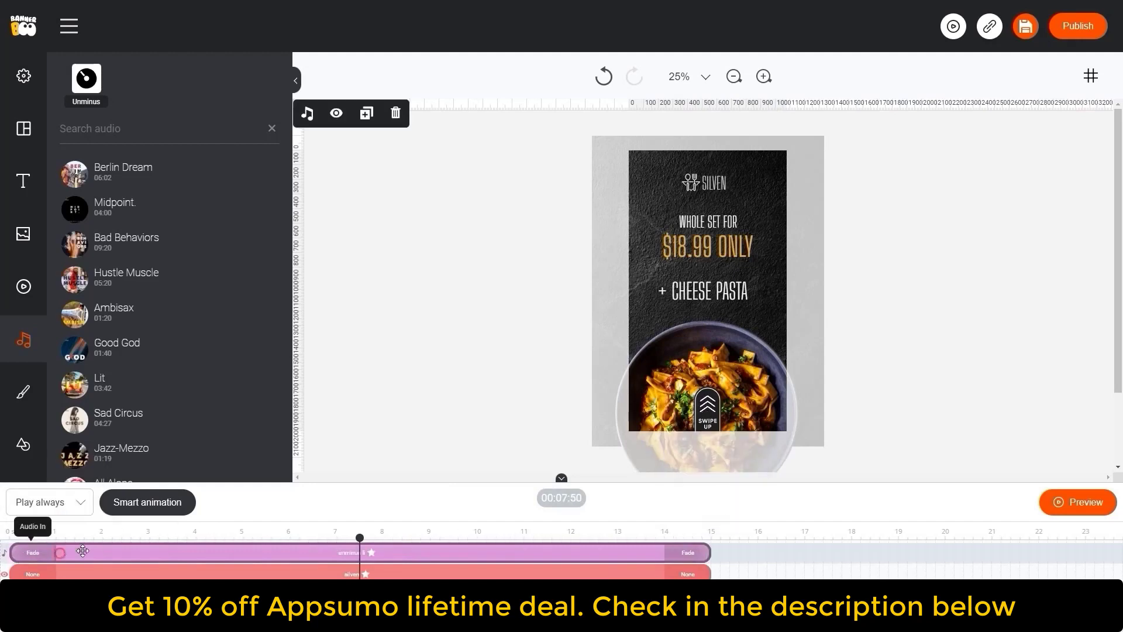
{"action": "left_click_drag", "start_coordinate": [457, 482], "coordinate": [461, 525]}
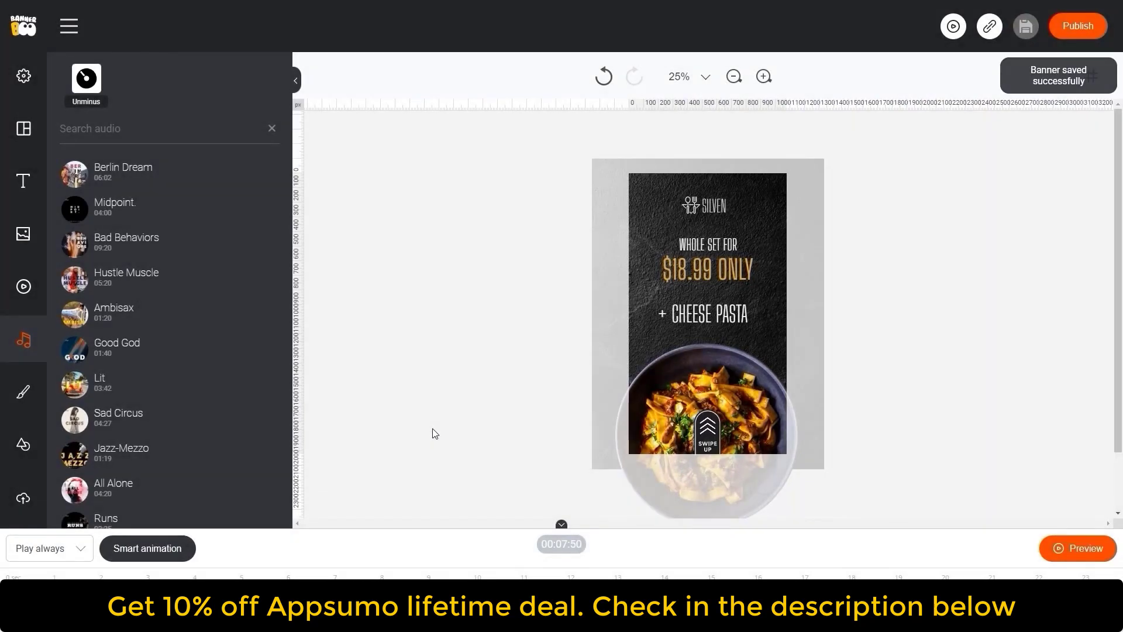
- Preview the banner with the music
{"action": "left_click", "coordinate": [1068, 555]}
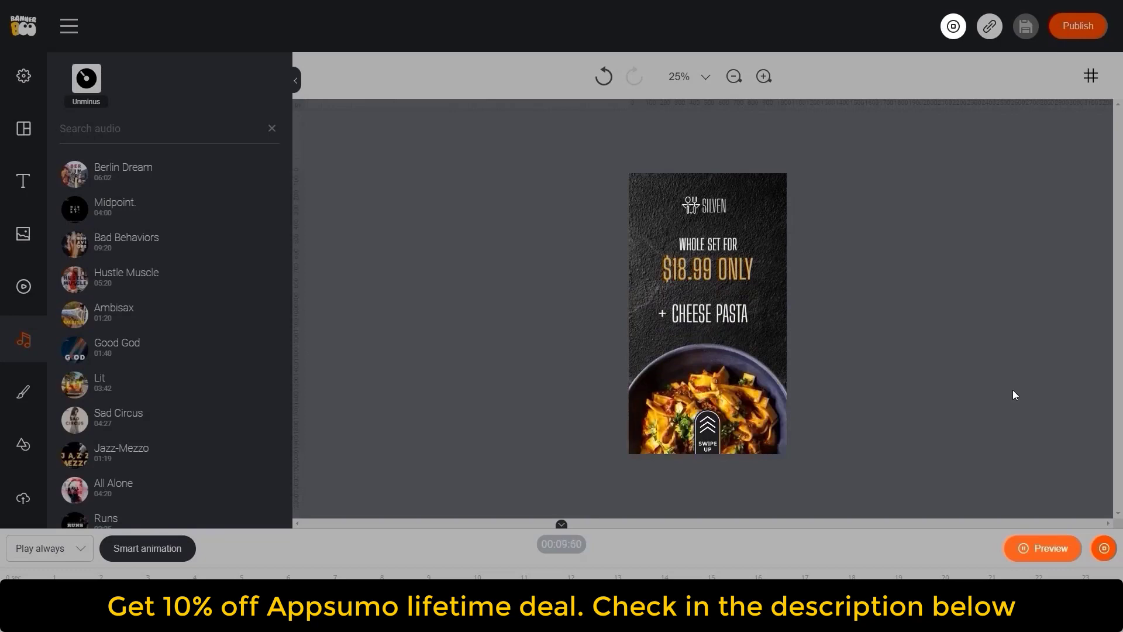
{"action": "left_click", "coordinate": [1104, 553]}
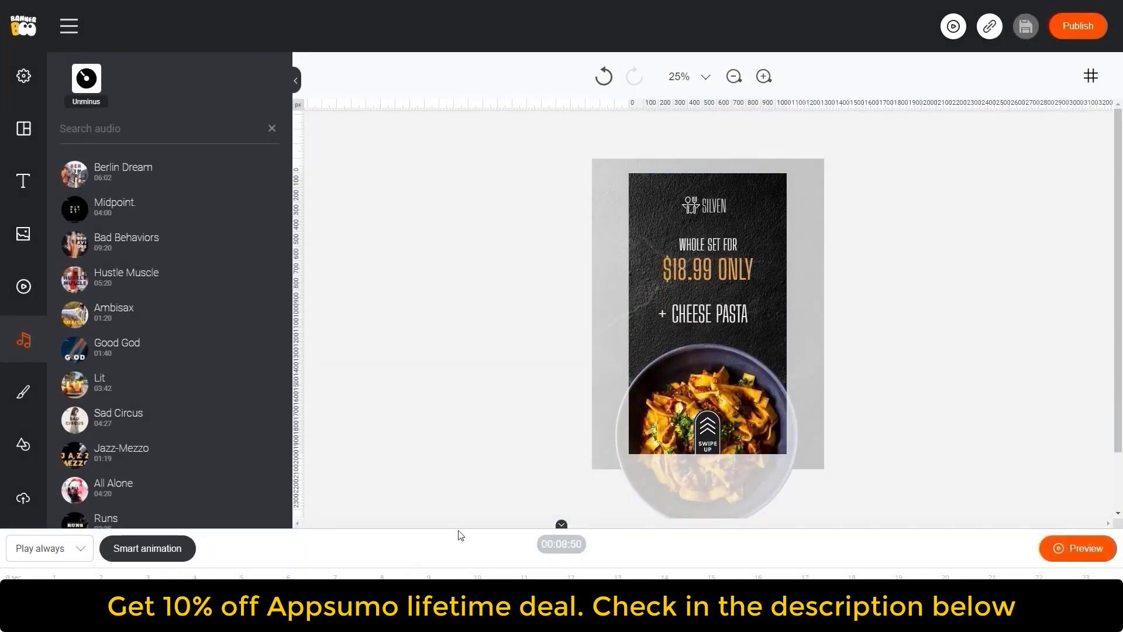
{"action": "left_click", "coordinate": [294, 578]}
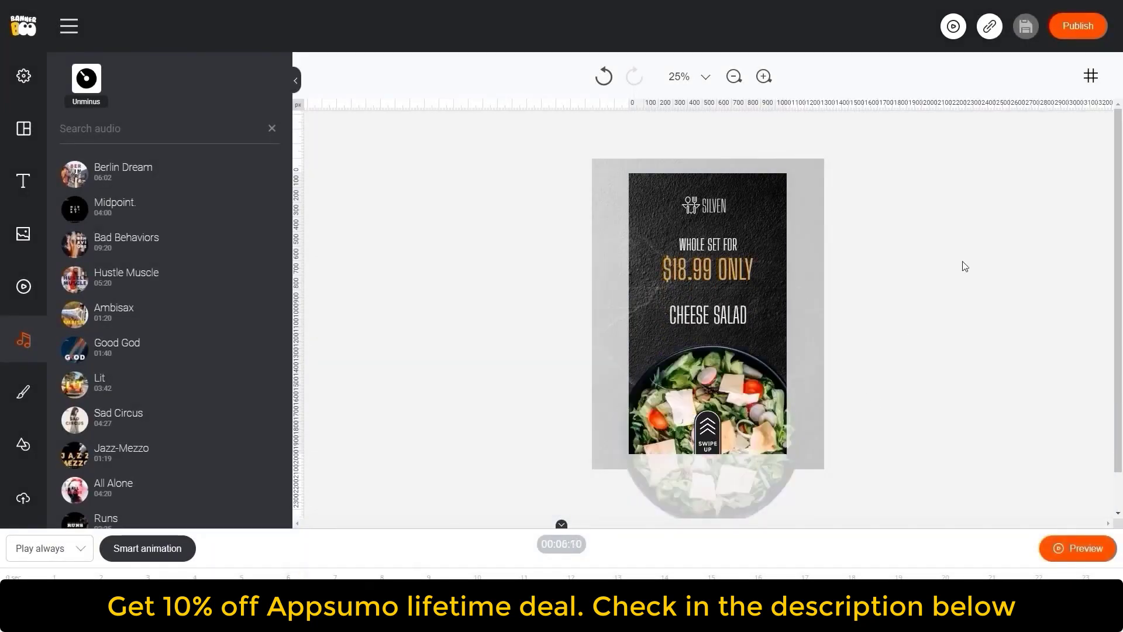
- Publish the banner as an MP4 file and open its shareable link page
{"action": "left_click", "coordinate": [1076, 29]}
{"action": "left_click", "coordinate": [894, 191]}
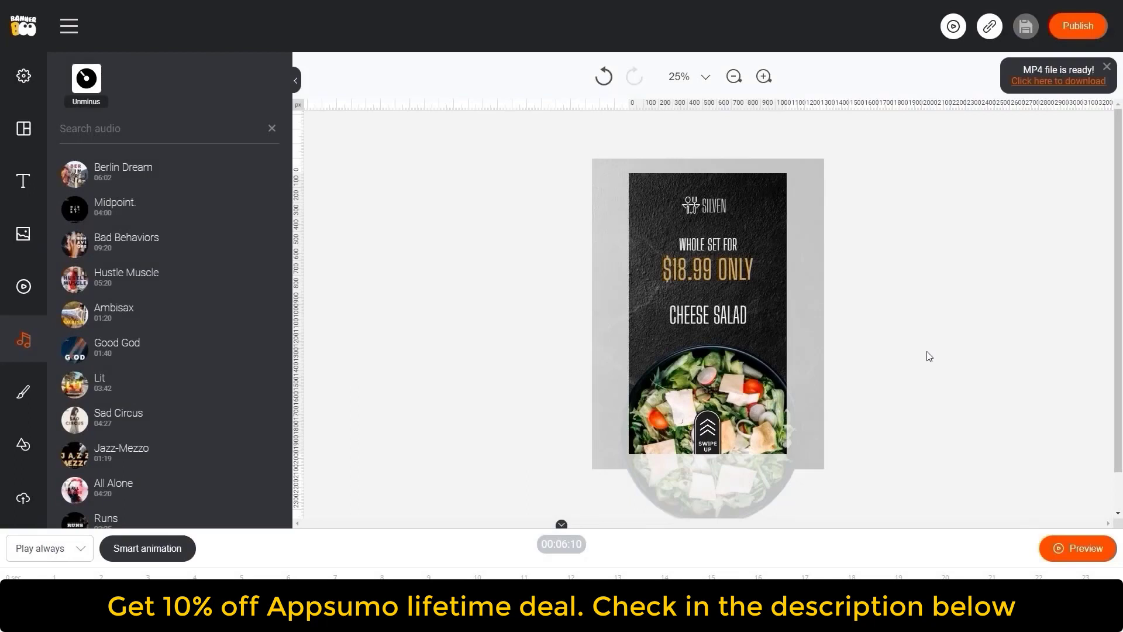
{"action": "left_click", "coordinate": [1106, 66]}
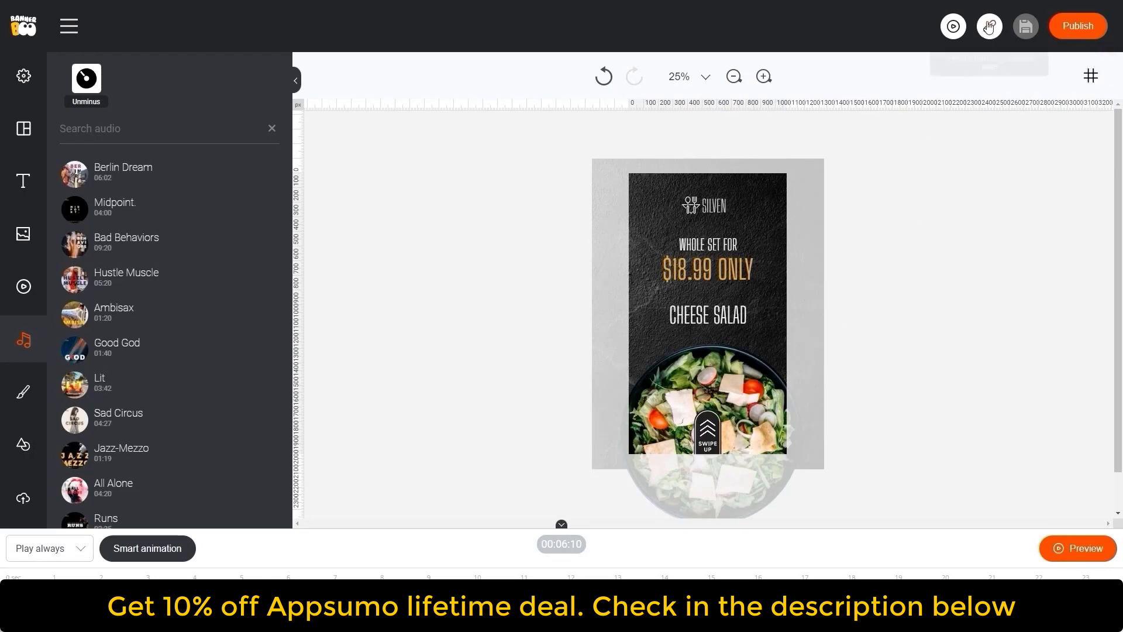
{"action": "left_click", "coordinate": [989, 26]}
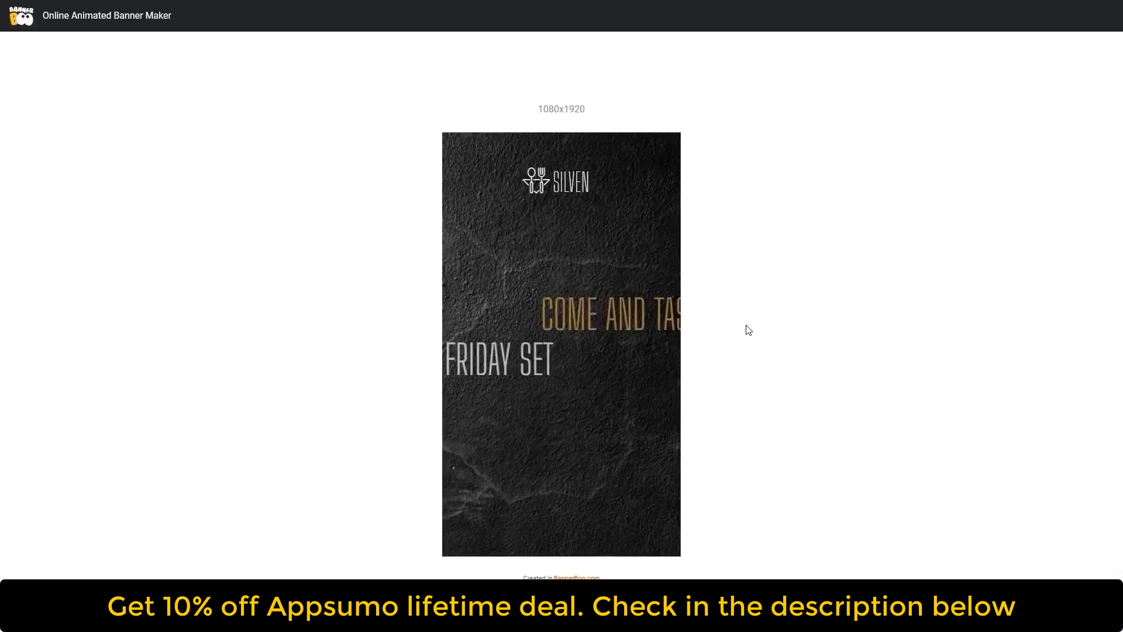